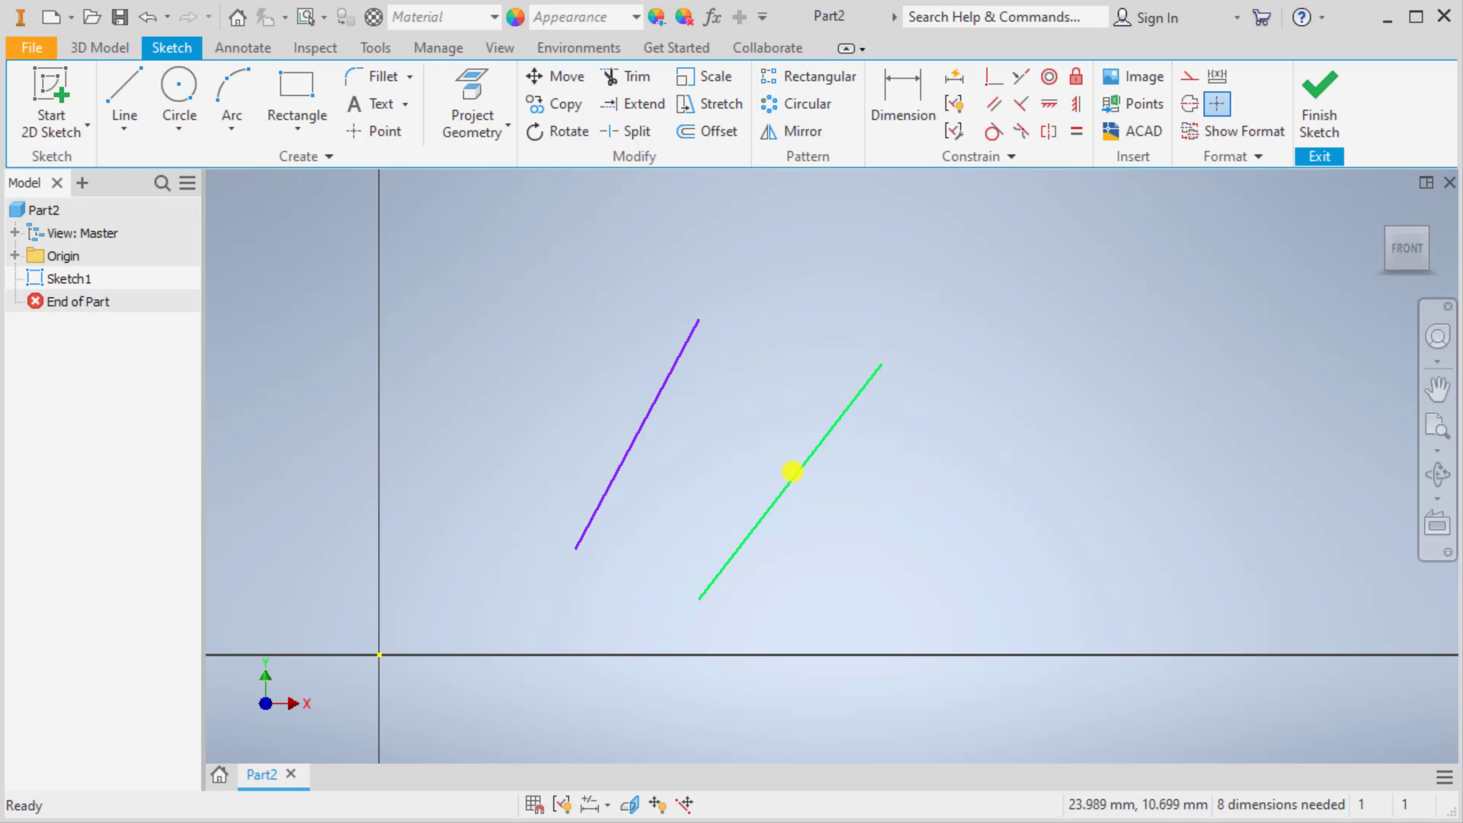
Step: Draw a long line crossing the upper part of both slanted lines, and a shorter slanted line between them that crosses it
{"action": "key", "text": "l"}
{"action": "left_click", "coordinate": [905, 464]}
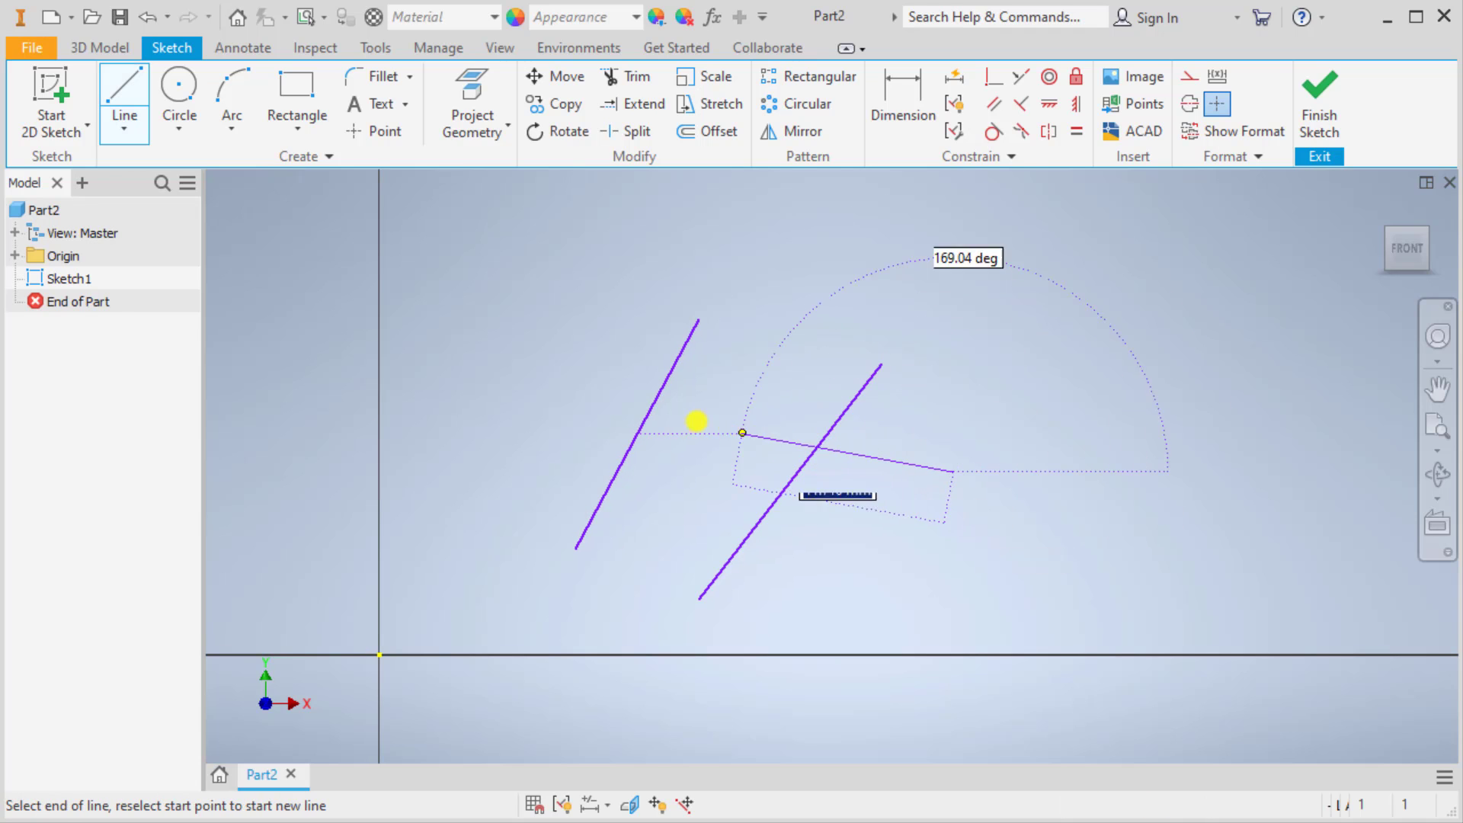
{"action": "left_click", "coordinate": [562, 347]}
{"action": "key", "text": "Escape"}
{"action": "key", "text": "l"}
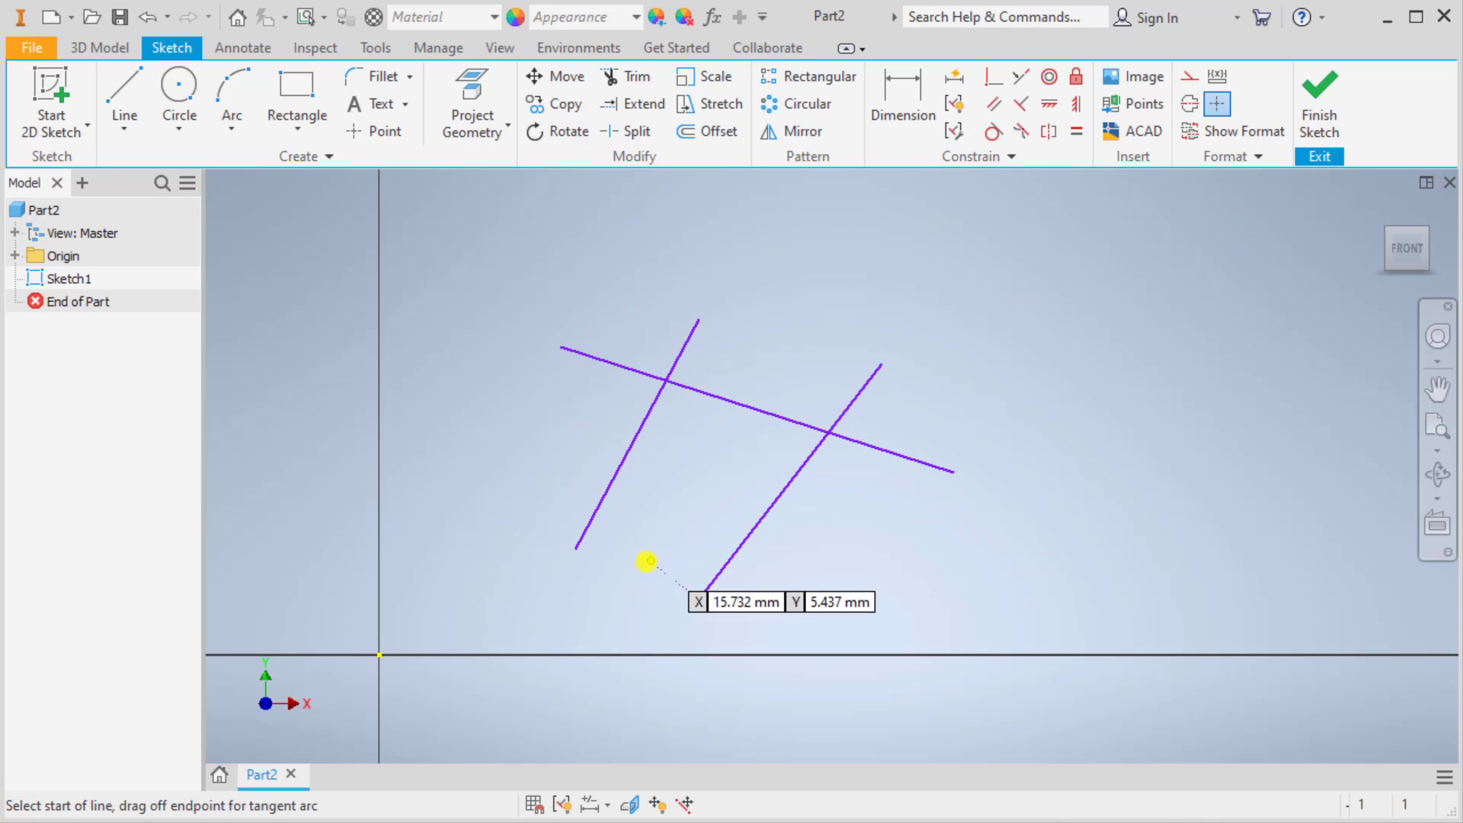
{"action": "left_click", "coordinate": [637, 564]}
{"action": "left_click", "coordinate": [728, 364]}
{"action": "key", "text": "Escape"}
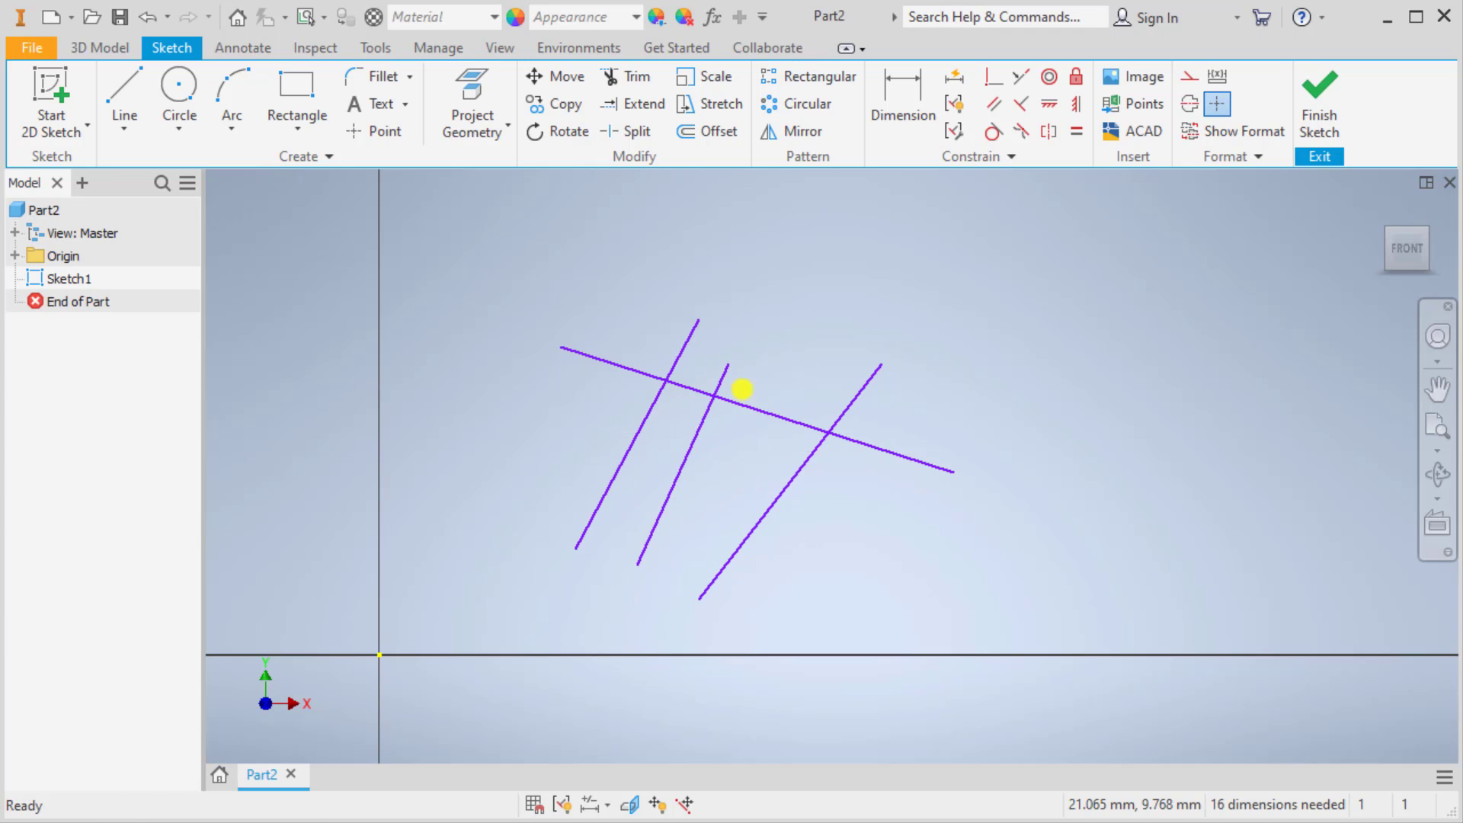
Step: Draw two connected slanted lines meeting in a peak above the long crossing line, between the outer slanted lines
{"action": "key", "text": "l"}
{"action": "left_click", "coordinate": [709, 528]}
{"action": "left_click", "coordinate": [765, 349]}
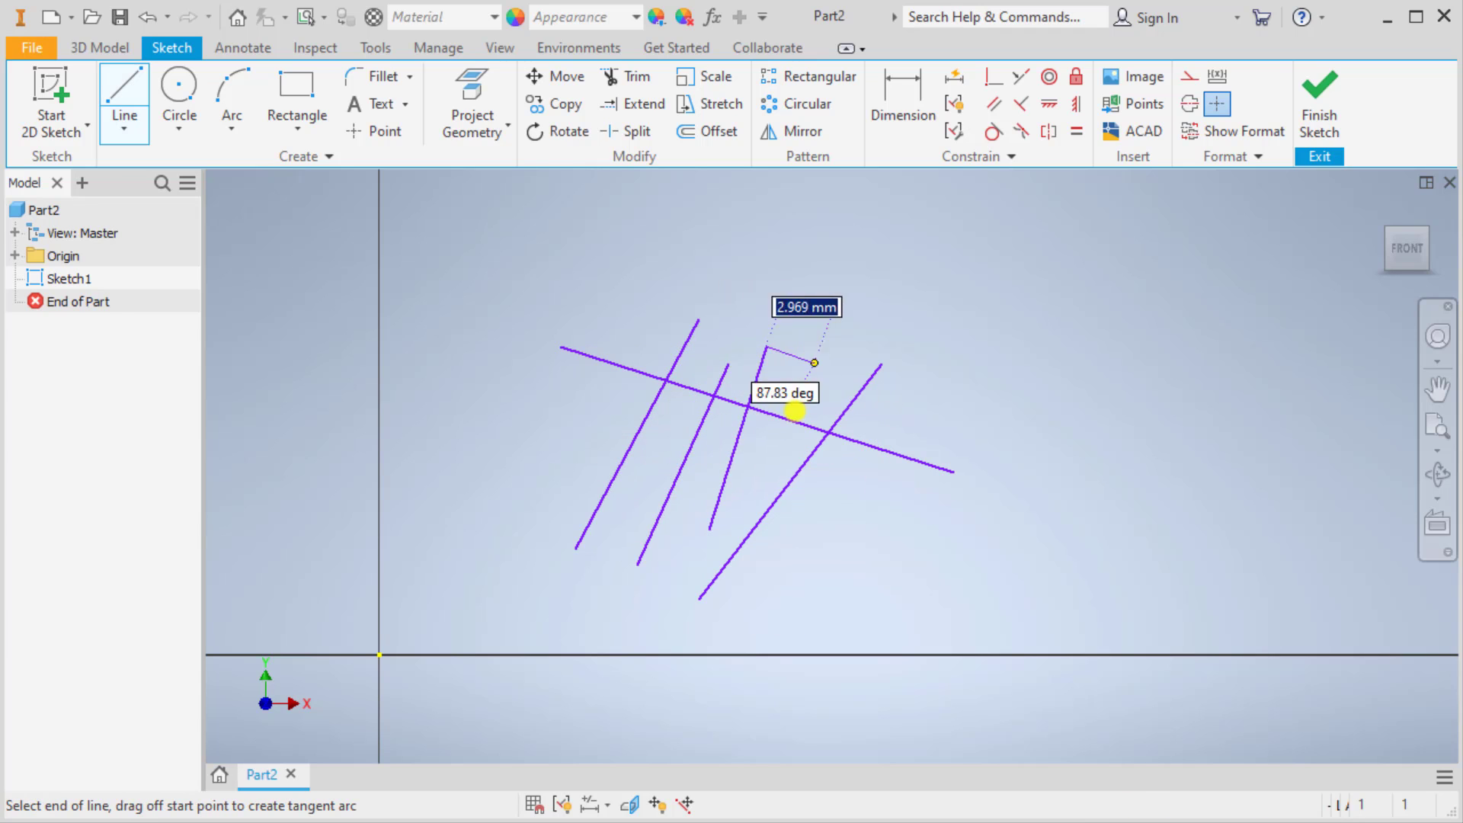
{"action": "left_click", "coordinate": [629, 497]}
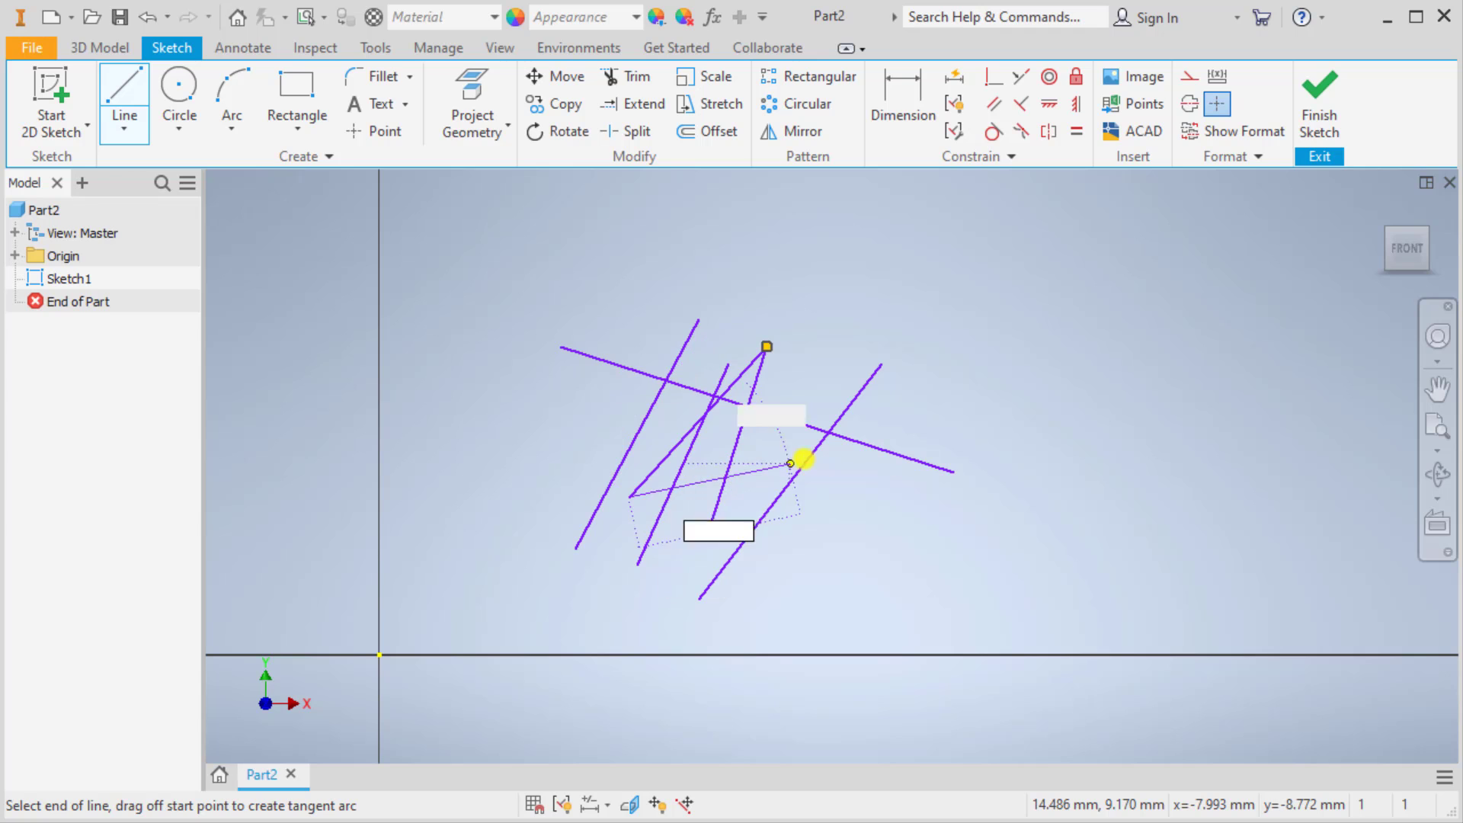
{"action": "key", "text": "Escape"}
Step: Draw a second long crossing line below the first, running across the lower part of the slanted lines
{"action": "key", "text": "l"}
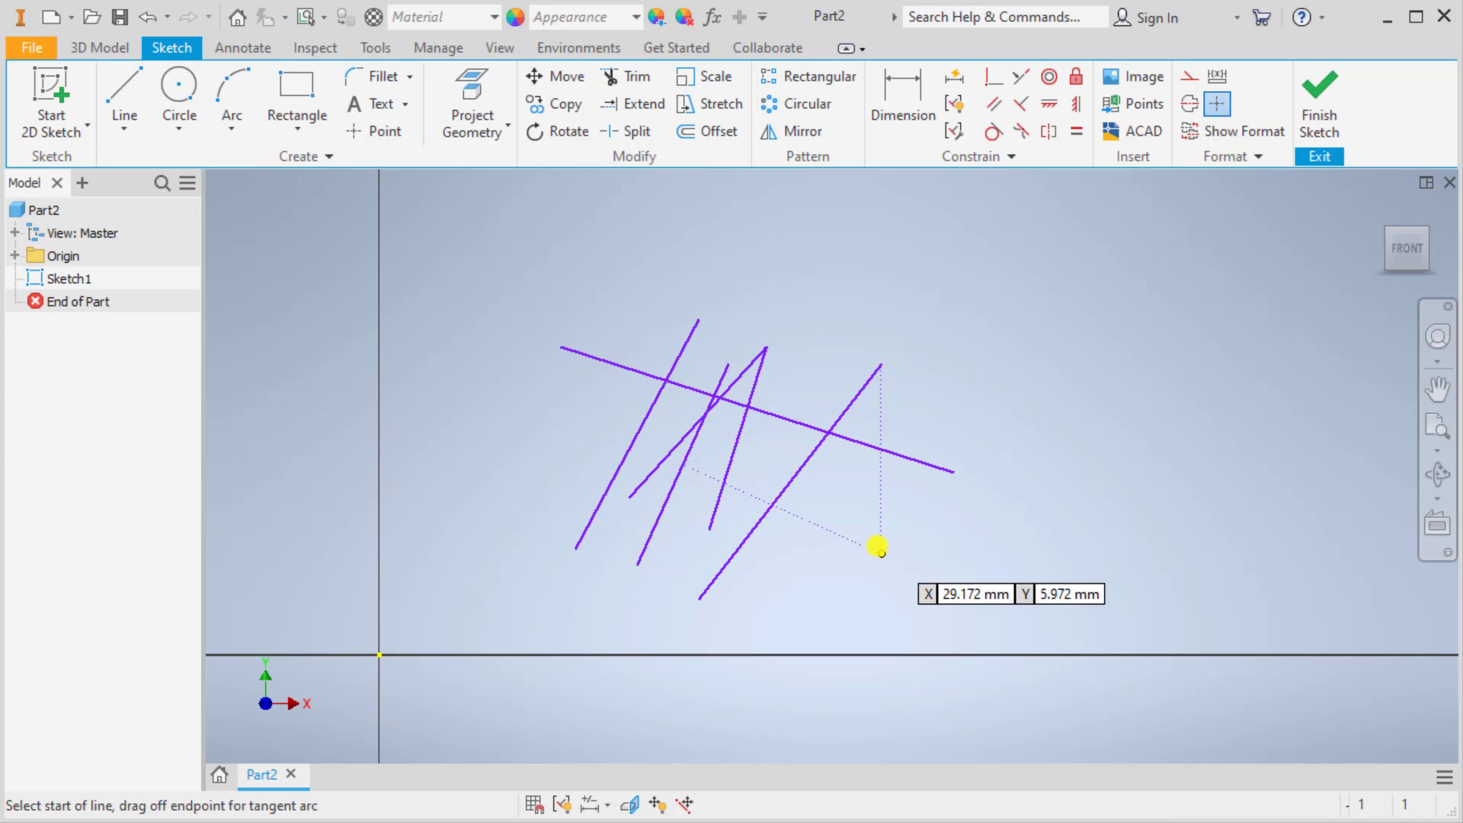
{"action": "left_click", "coordinate": [877, 548]}
{"action": "left_click", "coordinate": [515, 457]}
{"action": "key", "text": "Escape"}
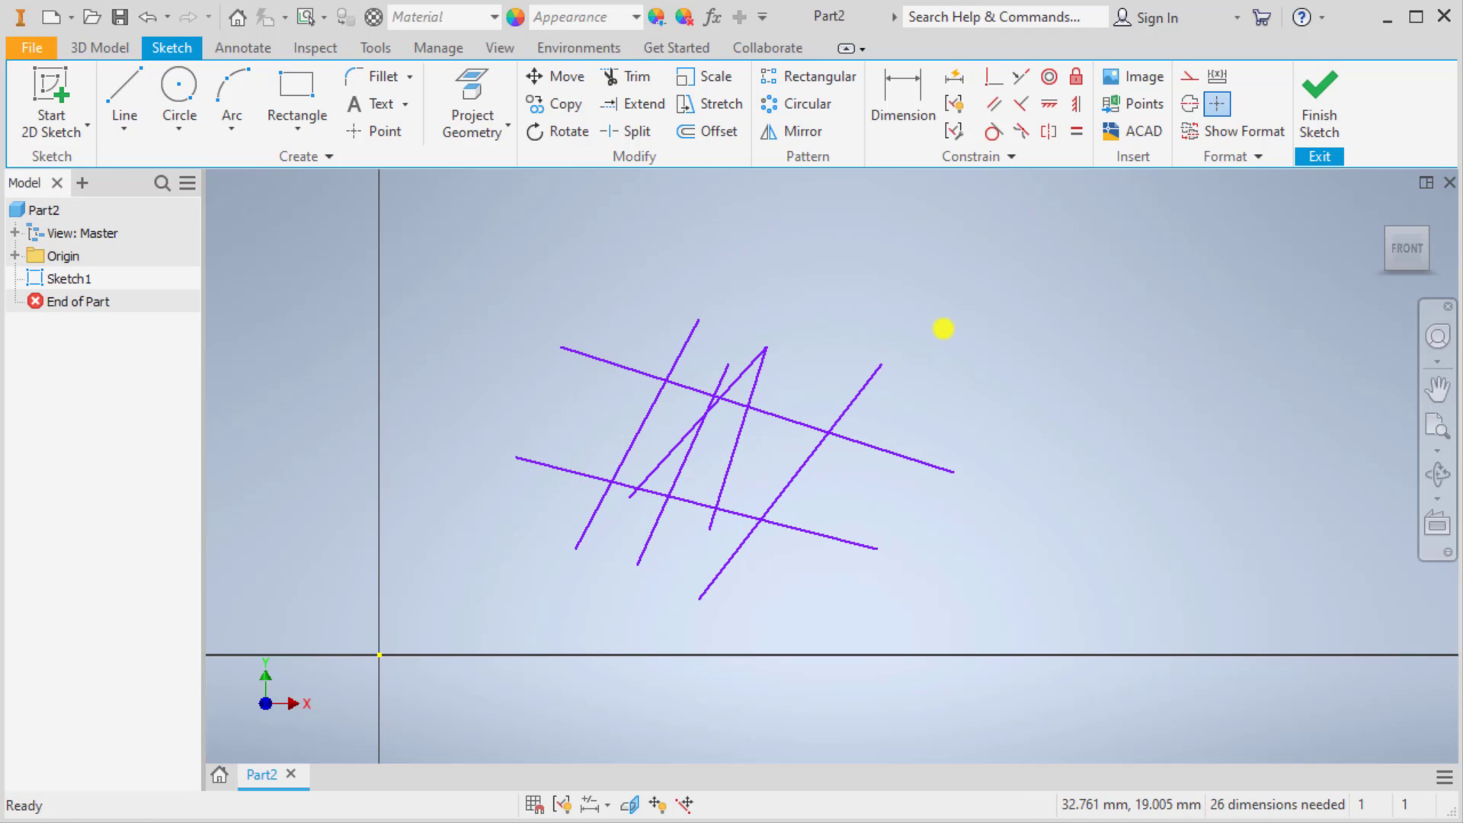
Step: Draw a circle about 8.7 mm in diameter overlapping the upper ends of the rightmost slanted line and the upper crossing line
{"action": "middle_click_drag", "start_coordinate": [940, 326], "coordinate": [893, 415]}
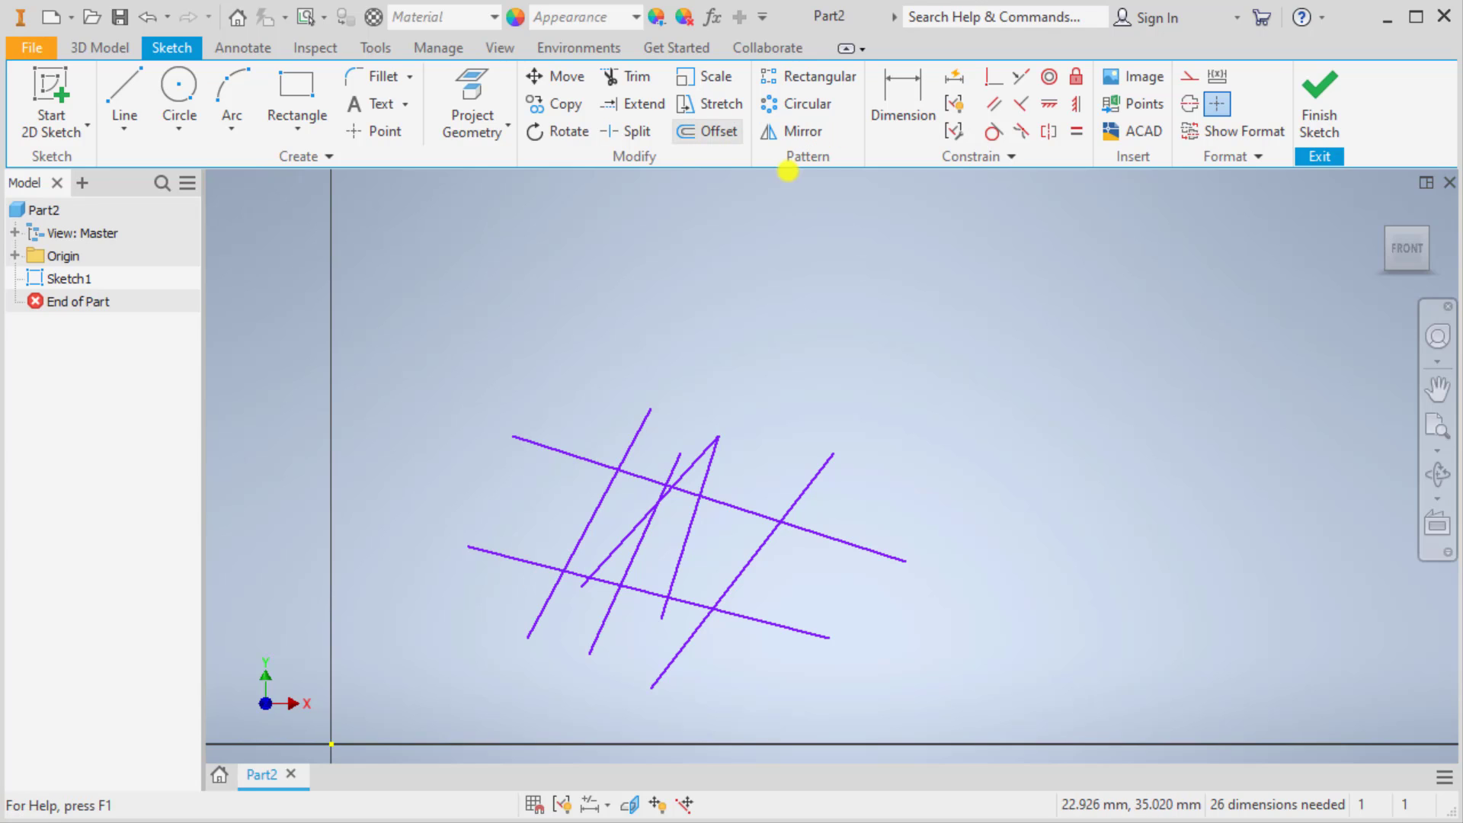
{"action": "left_click", "coordinate": [180, 84]}
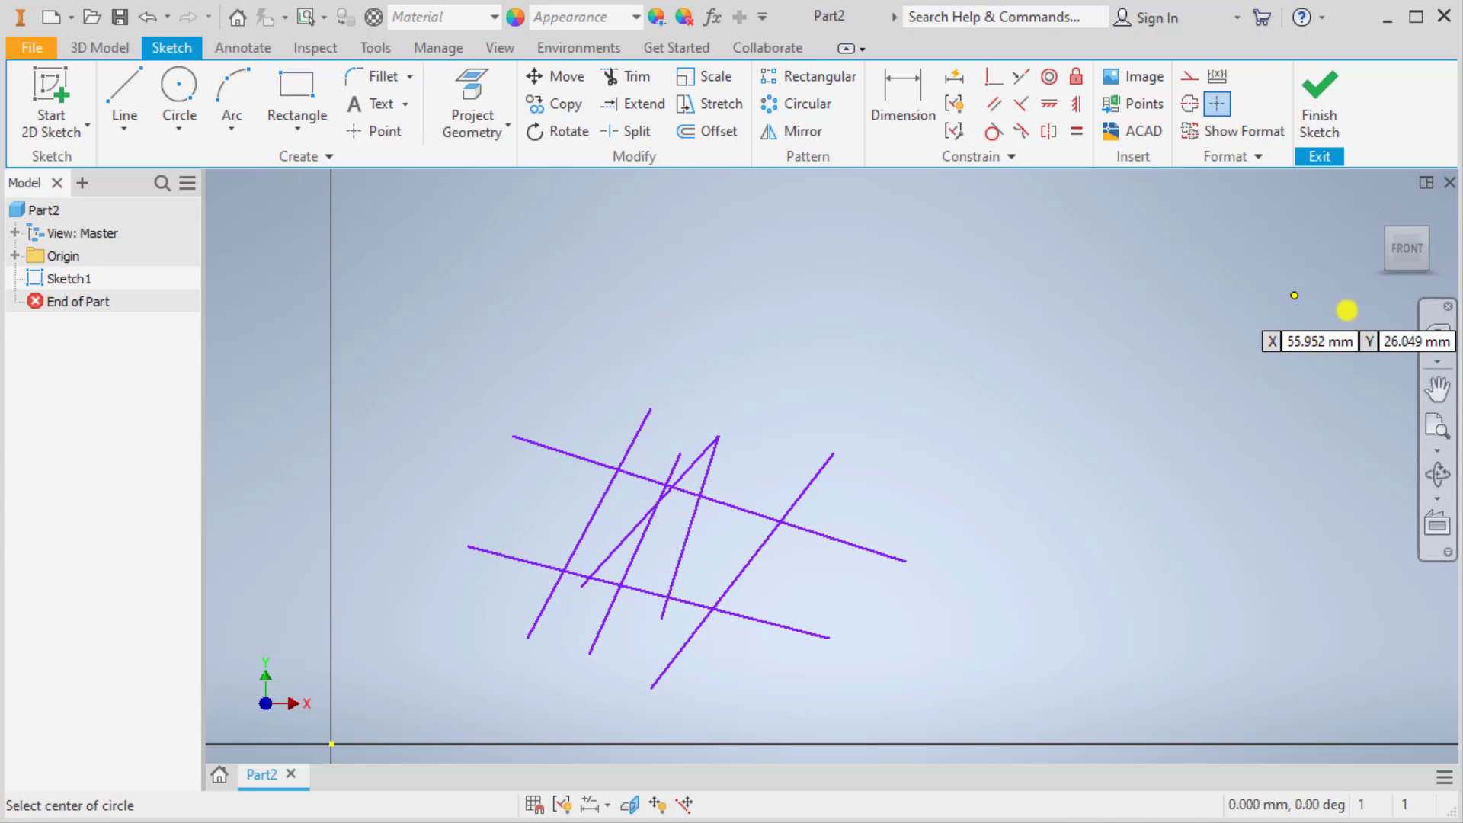
{"action": "left_click", "coordinate": [875, 497]}
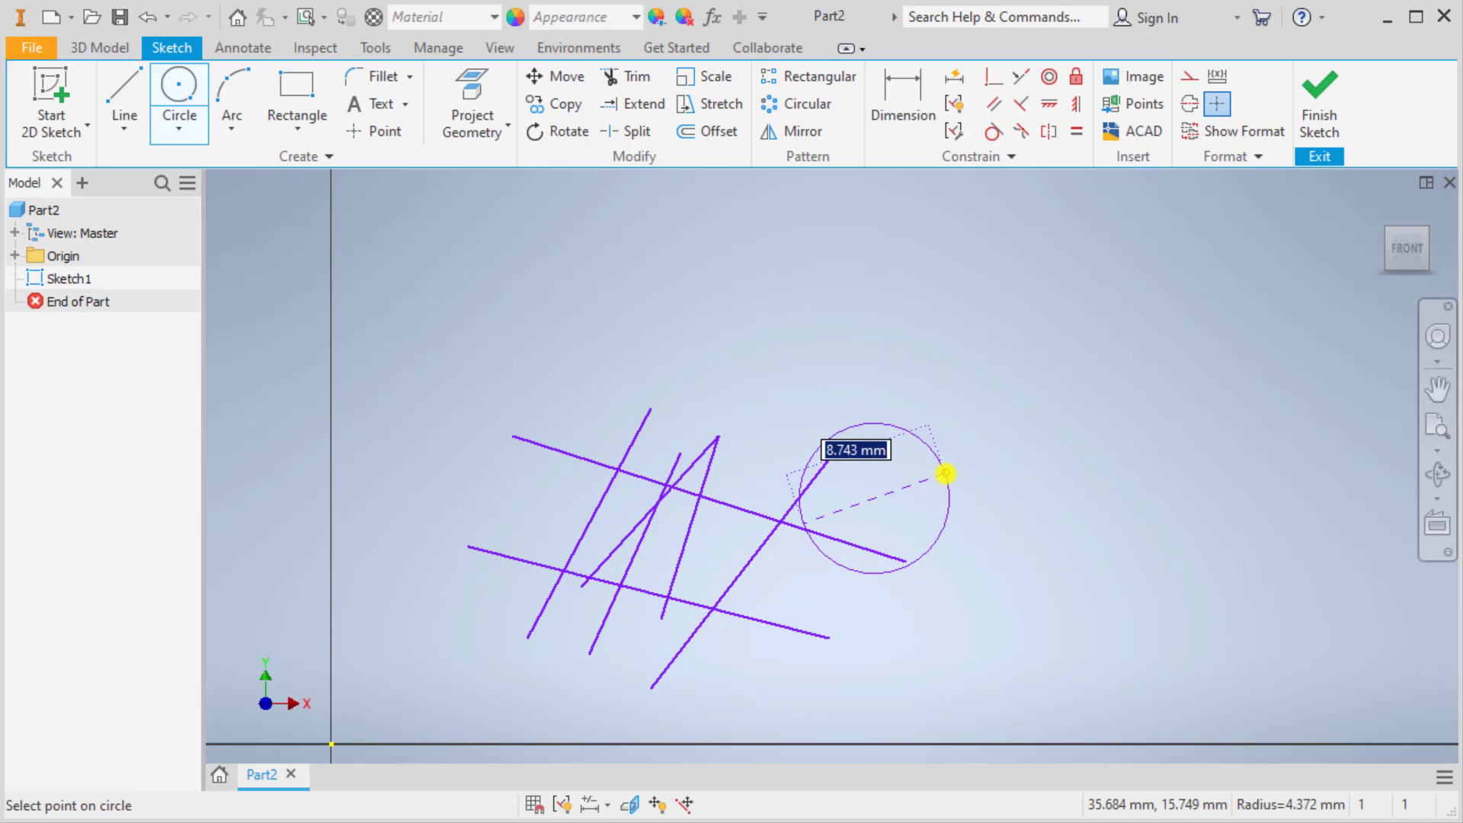
{"action": "left_click", "coordinate": [945, 474]}
{"action": "key", "text": "Escape"}
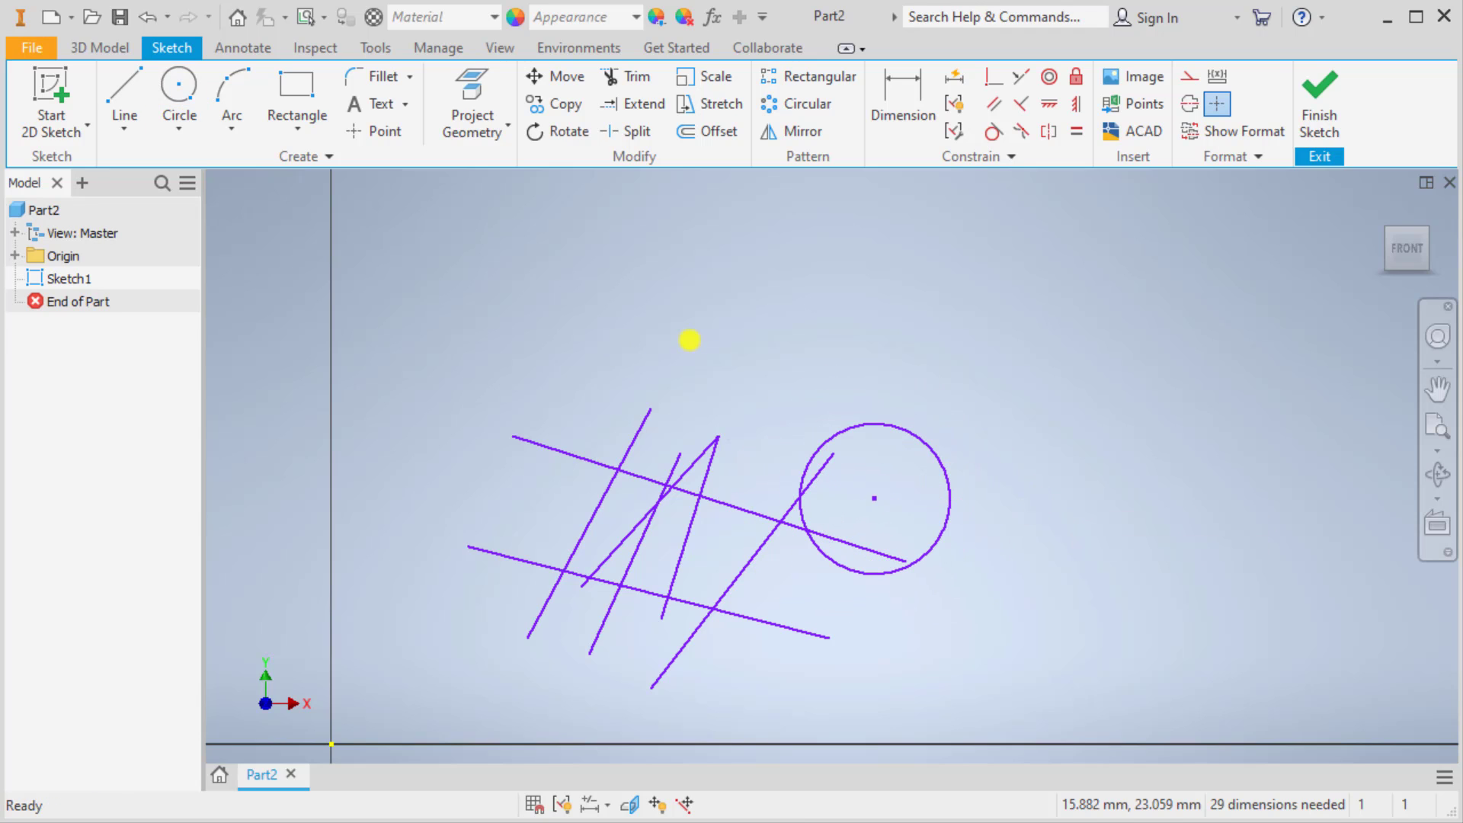
Step: Try trimming the ends of the three inner slanted lines that project above the upper crossing line, and undo the trims
{"action": "middle_click_drag", "start_coordinate": [754, 320], "coordinate": [828, 280]}
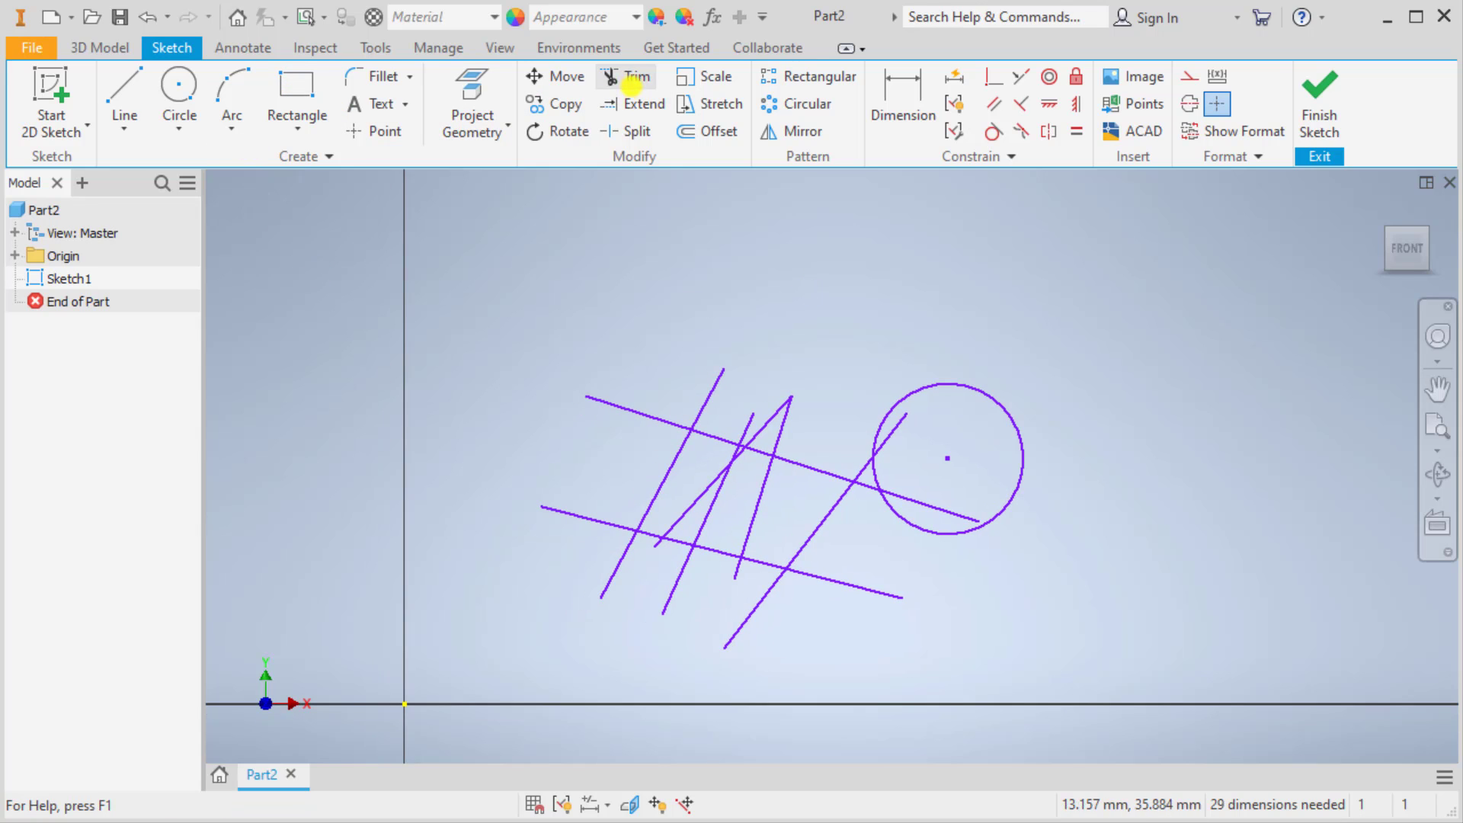
{"action": "left_click", "coordinate": [641, 84]}
{"action": "key", "text": "Escape"}
{"action": "key", "text": "x"}
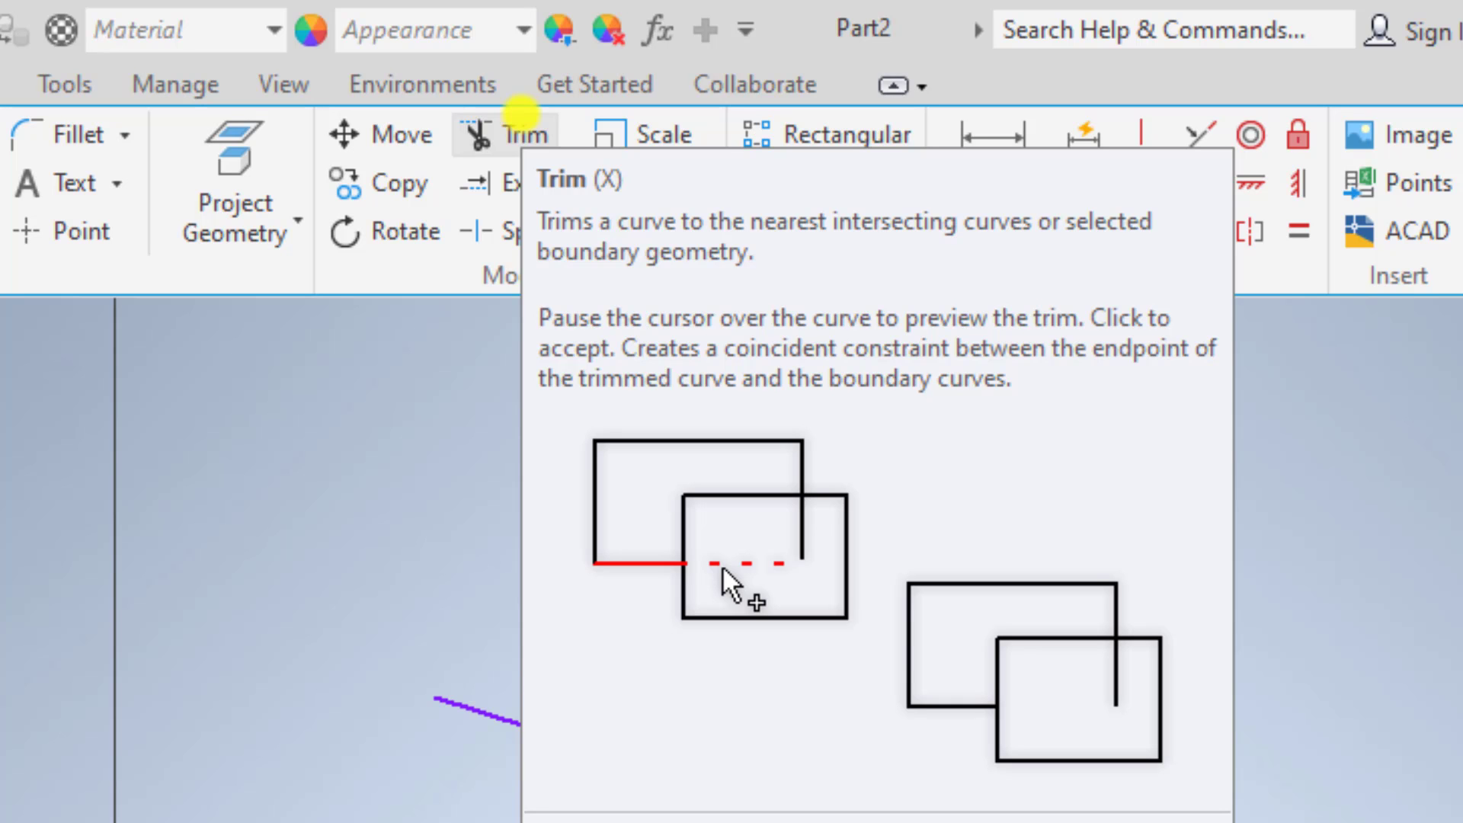
{"action": "left_click", "coordinate": [520, 114]}
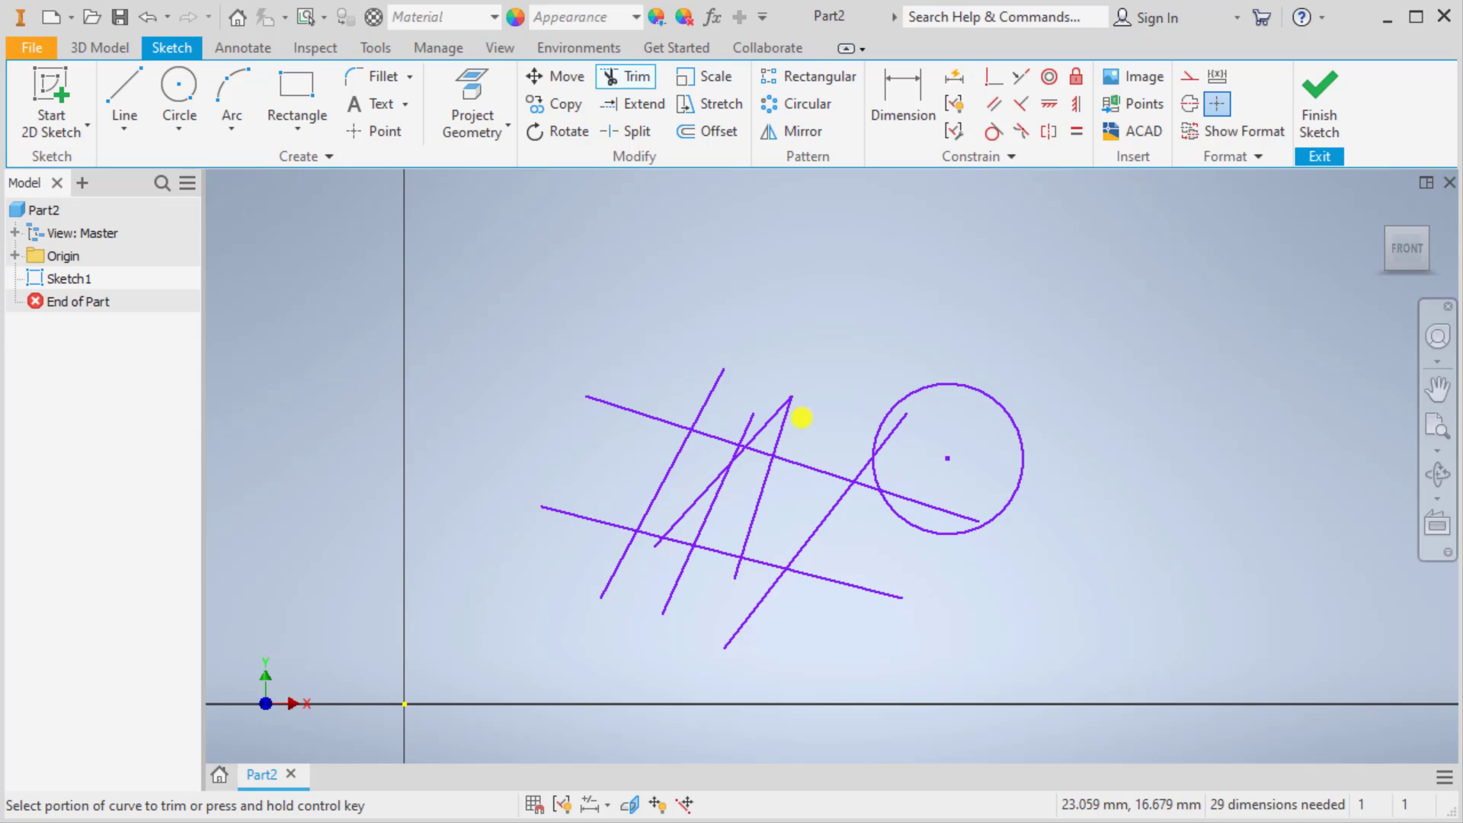
{"action": "left_click", "coordinate": [779, 433]}
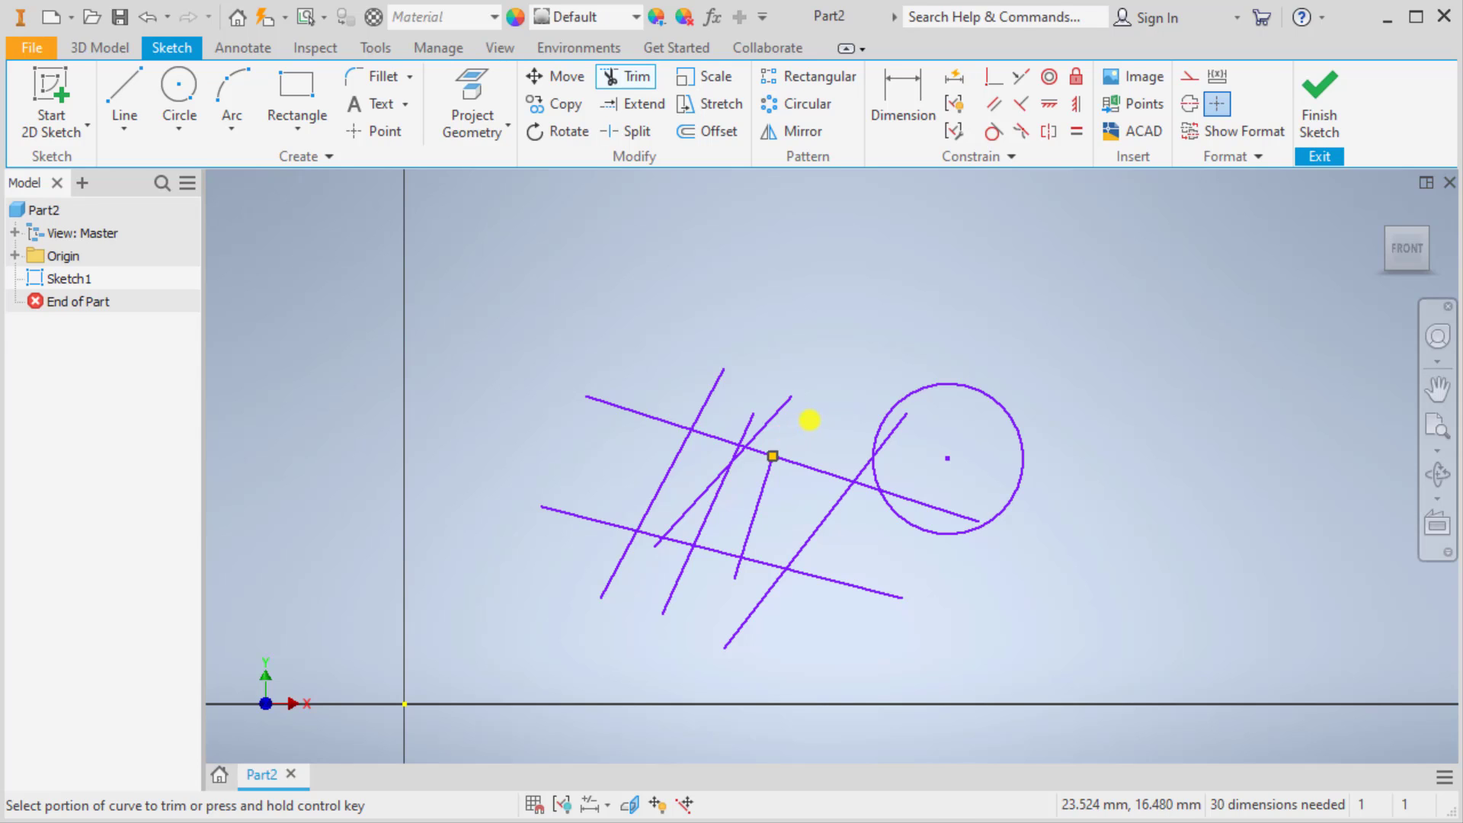
{"action": "left_click", "coordinate": [776, 412]}
{"action": "left_click", "coordinate": [752, 422]}
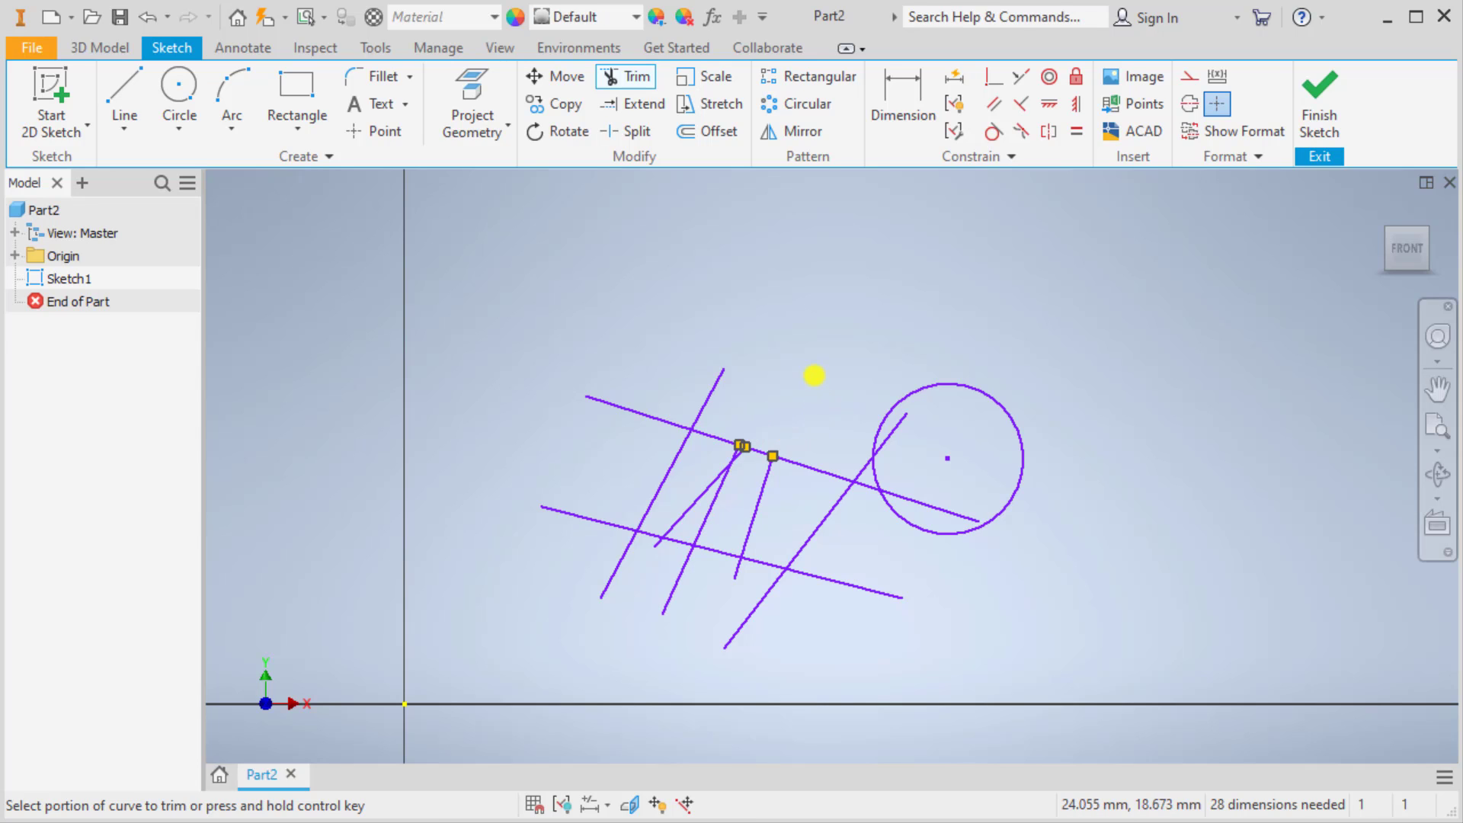
{"action": "key", "text": "Escape"}
{"action": "key", "text": "ctrl+z"}
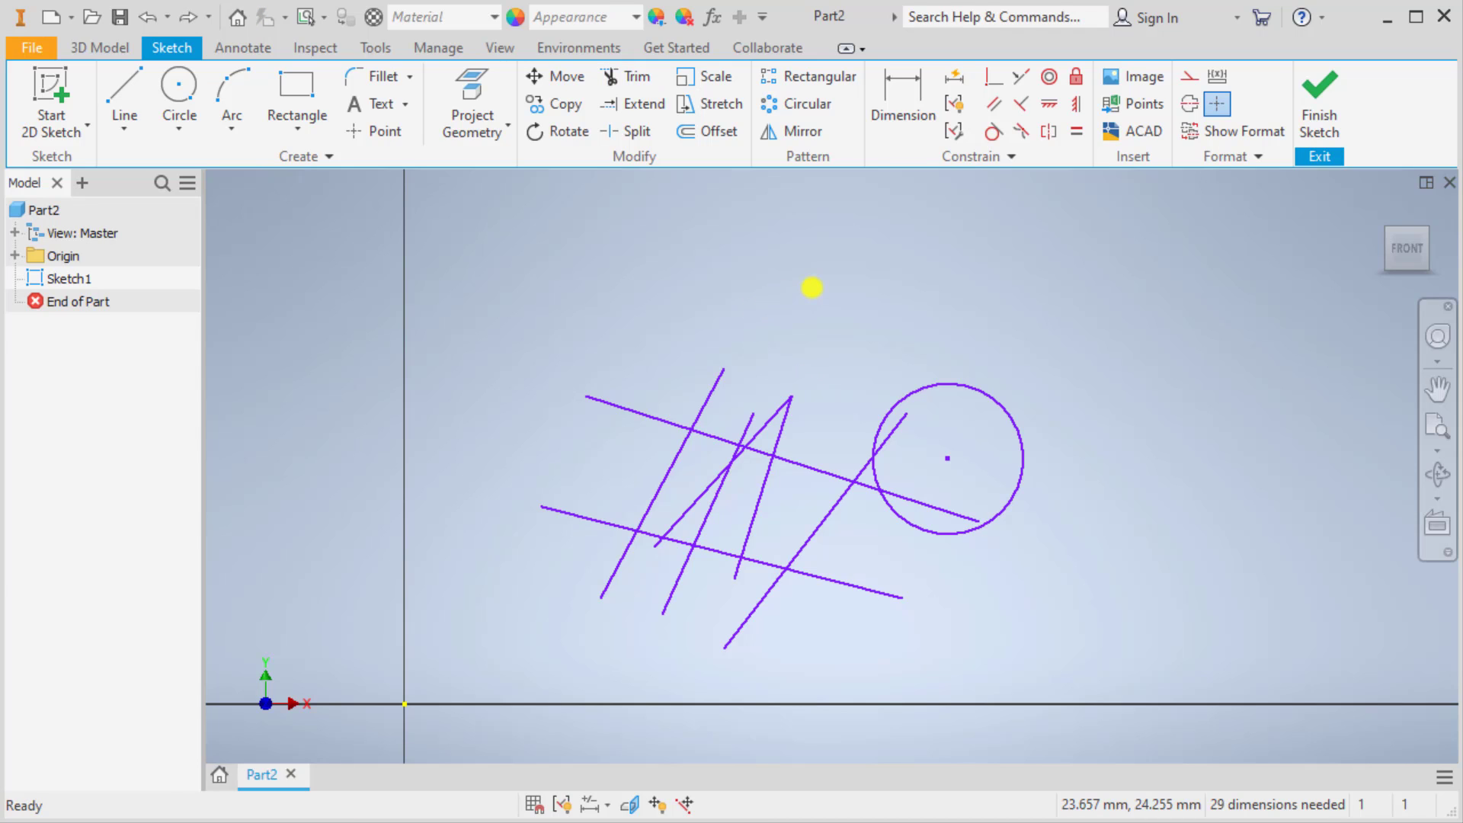
Step: Try trimming the upper crossing line between the two outer slanted lines, using those lines as boundaries, and undo it
{"action": "left_click", "coordinate": [610, 75]}
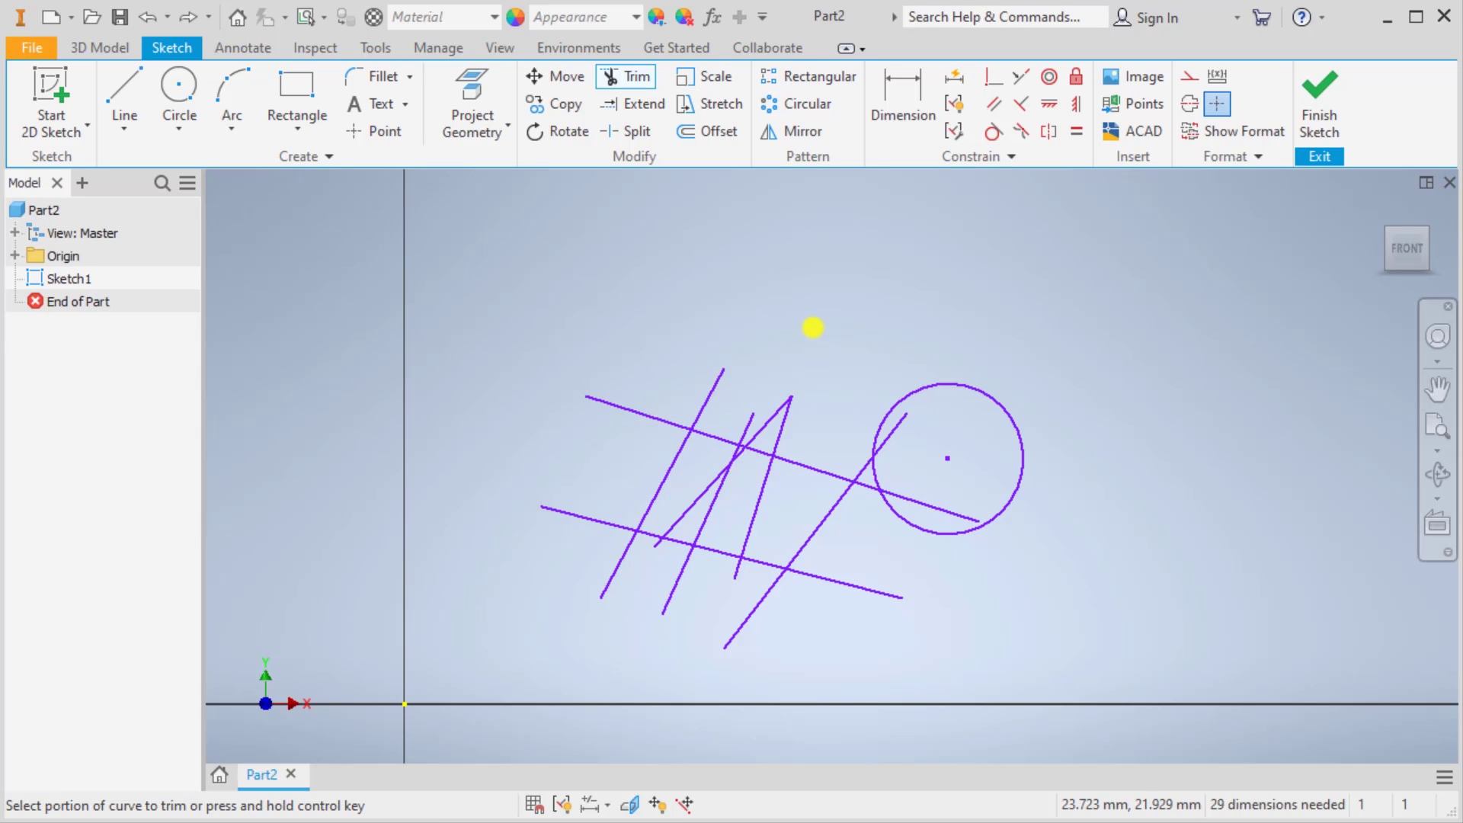
{"action": "key", "text": "ctrl"}
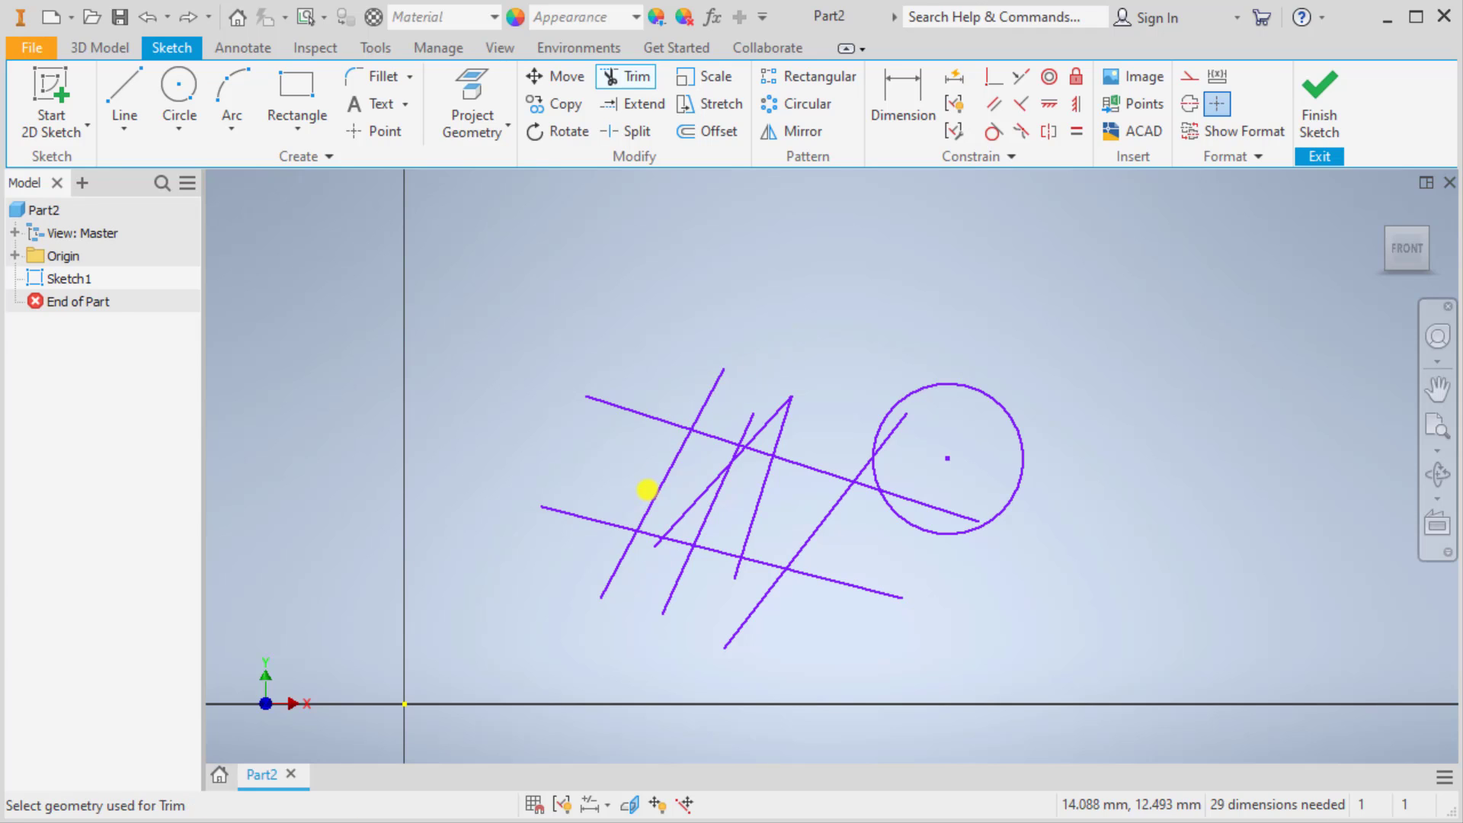
{"action": "left_click", "coordinate": [656, 485], "text": "ctrl"}
{"action": "left_click", "coordinate": [663, 485], "text": "ctrl"}
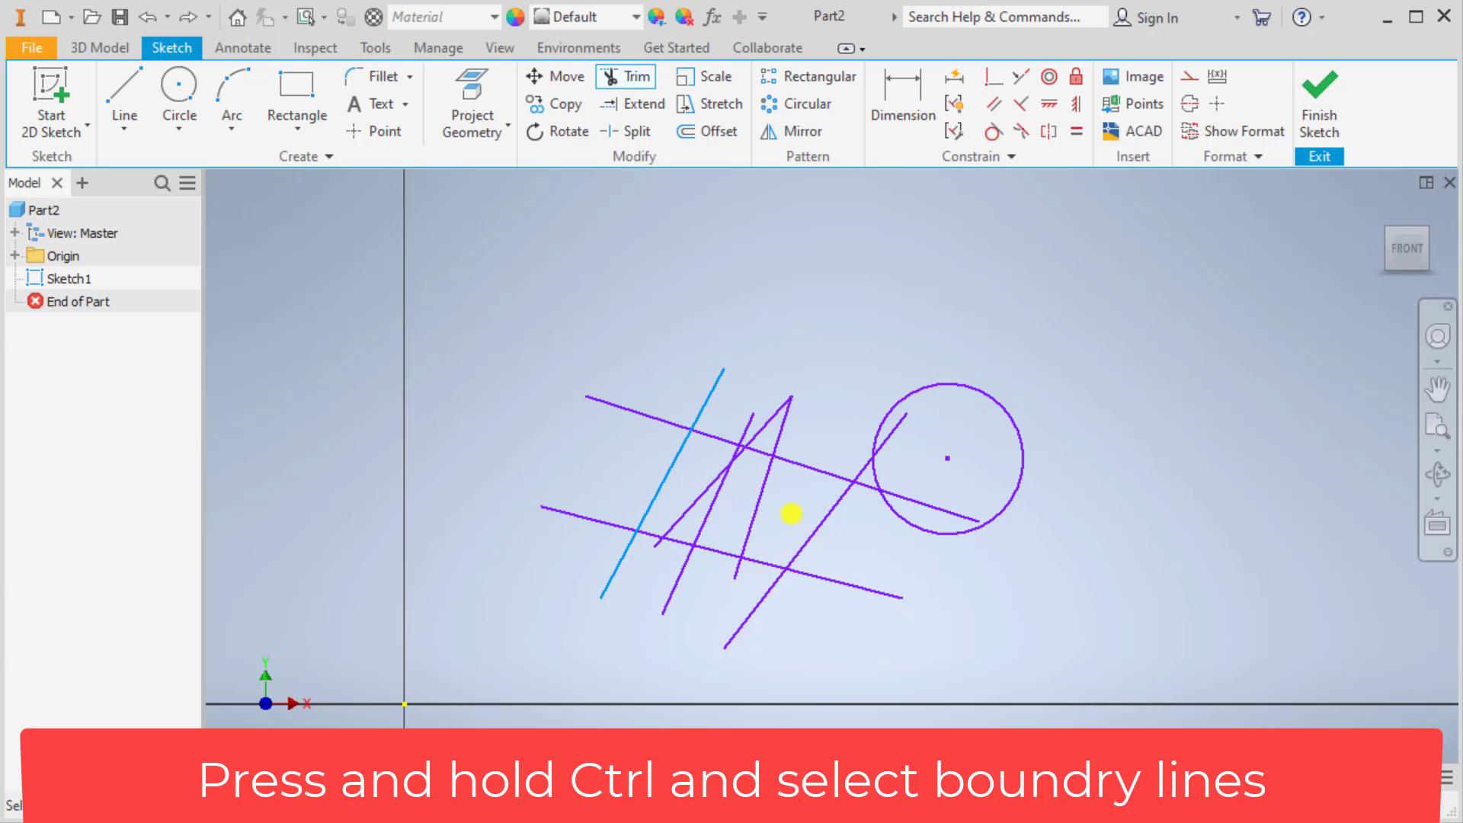
{"action": "left_click", "coordinate": [809, 536], "text": "ctrl"}
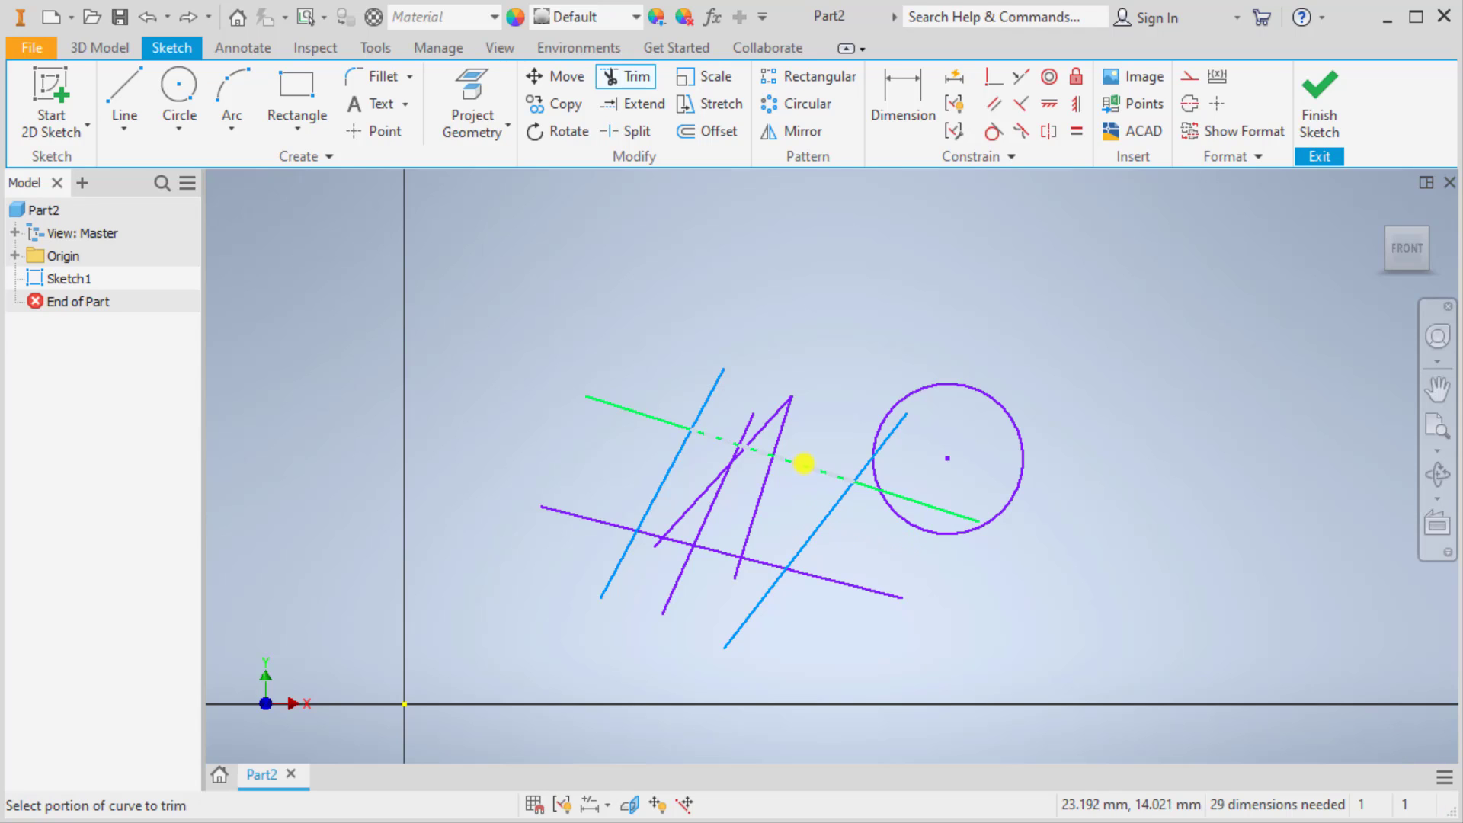
{"action": "left_click", "coordinate": [800, 467]}
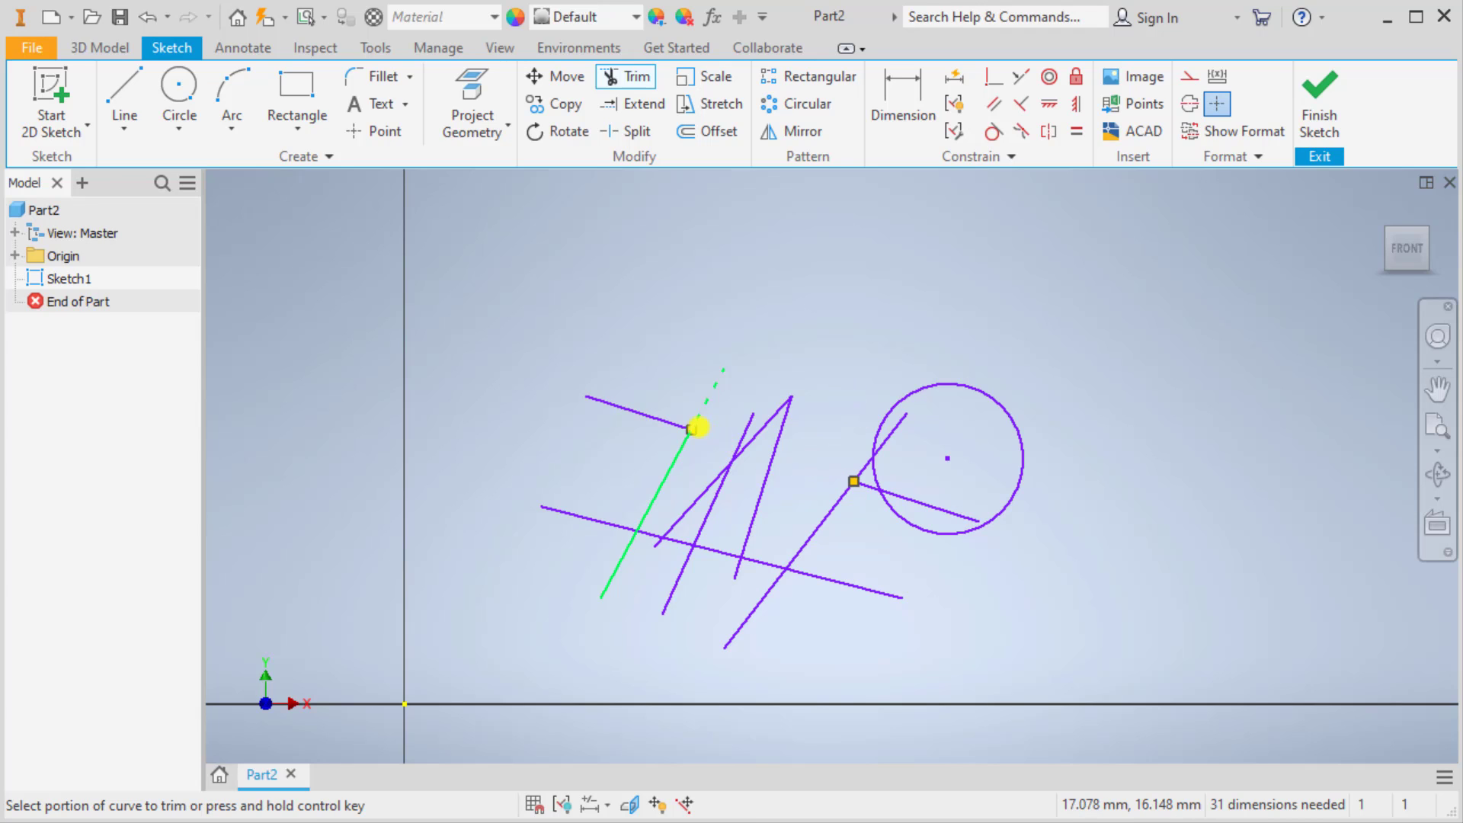
{"action": "key", "text": "Escape"}
{"action": "key", "text": "ctrl+z"}
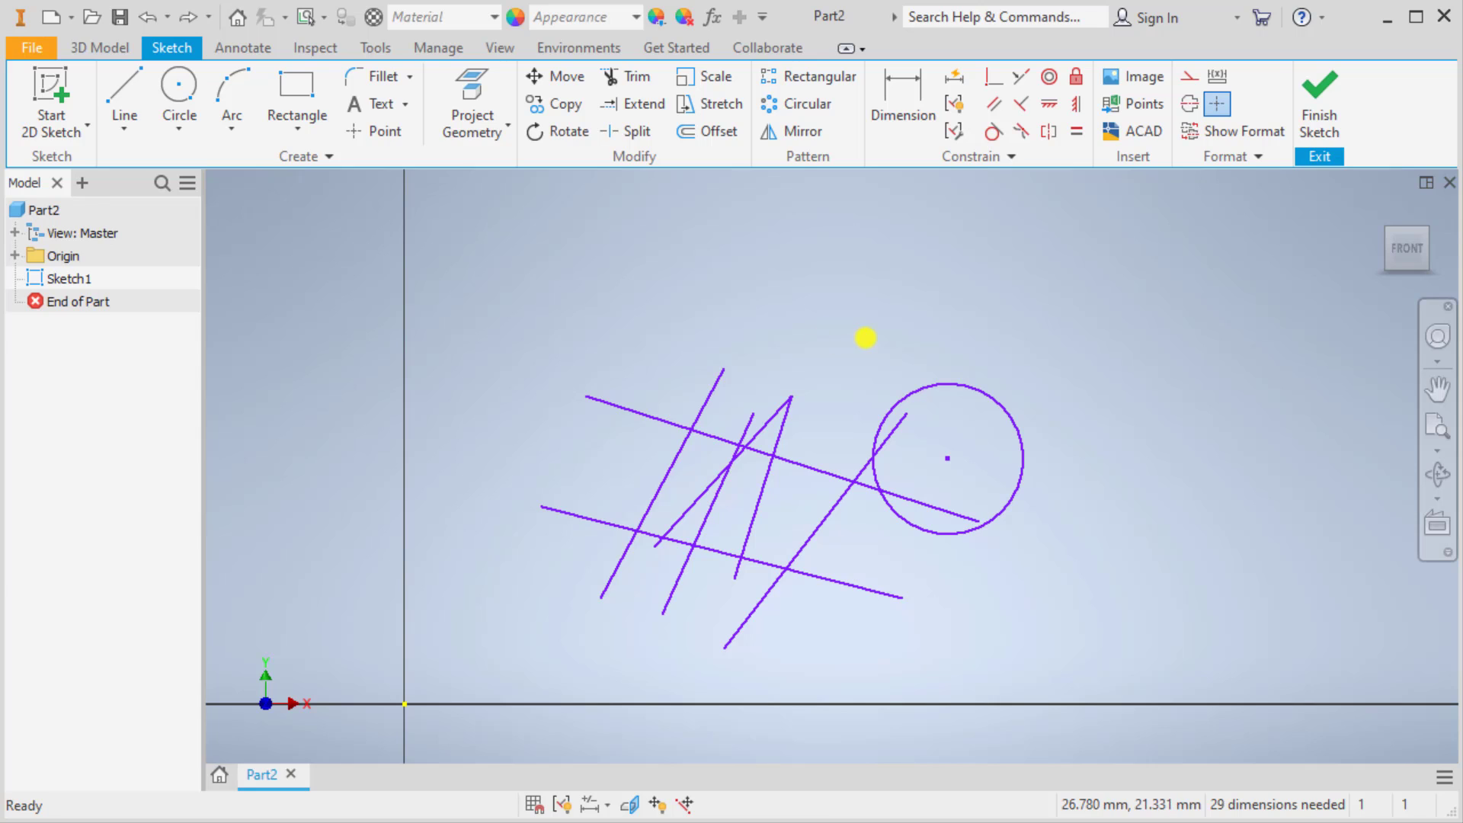
Step: Try trimming the upper crossing line one segment at a time between the outer slanted lines, and undo the trims
{"action": "key", "text": "x"}
{"action": "left_click", "coordinate": [810, 467]}
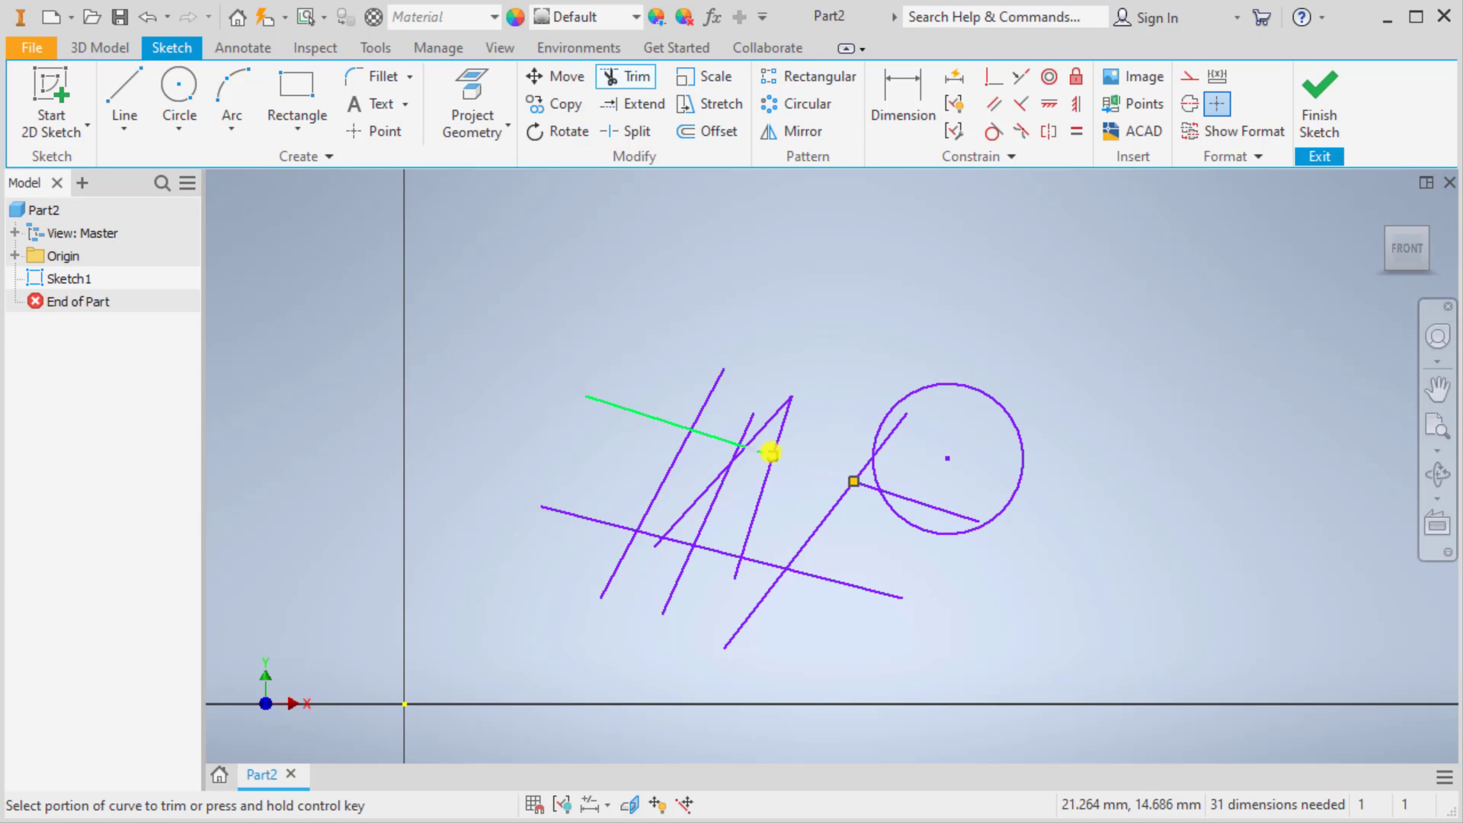
{"action": "scroll", "coordinate": [758, 451], "scroll_direction": "up", "scroll_amount": 6}
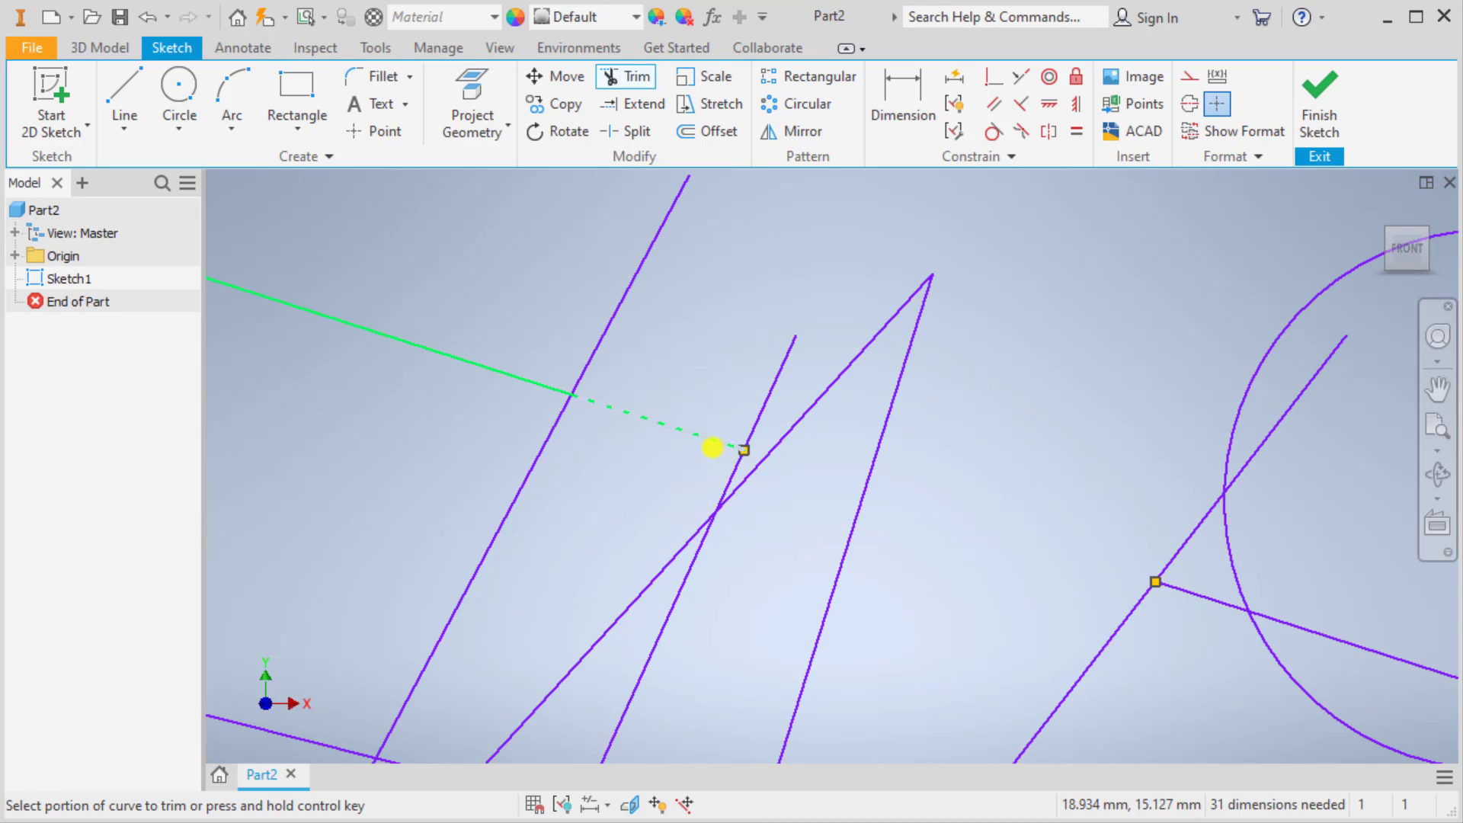
{"action": "left_click", "coordinate": [712, 440]}
{"action": "scroll", "coordinate": [906, 414], "scroll_direction": "down", "scroll_amount": 3}
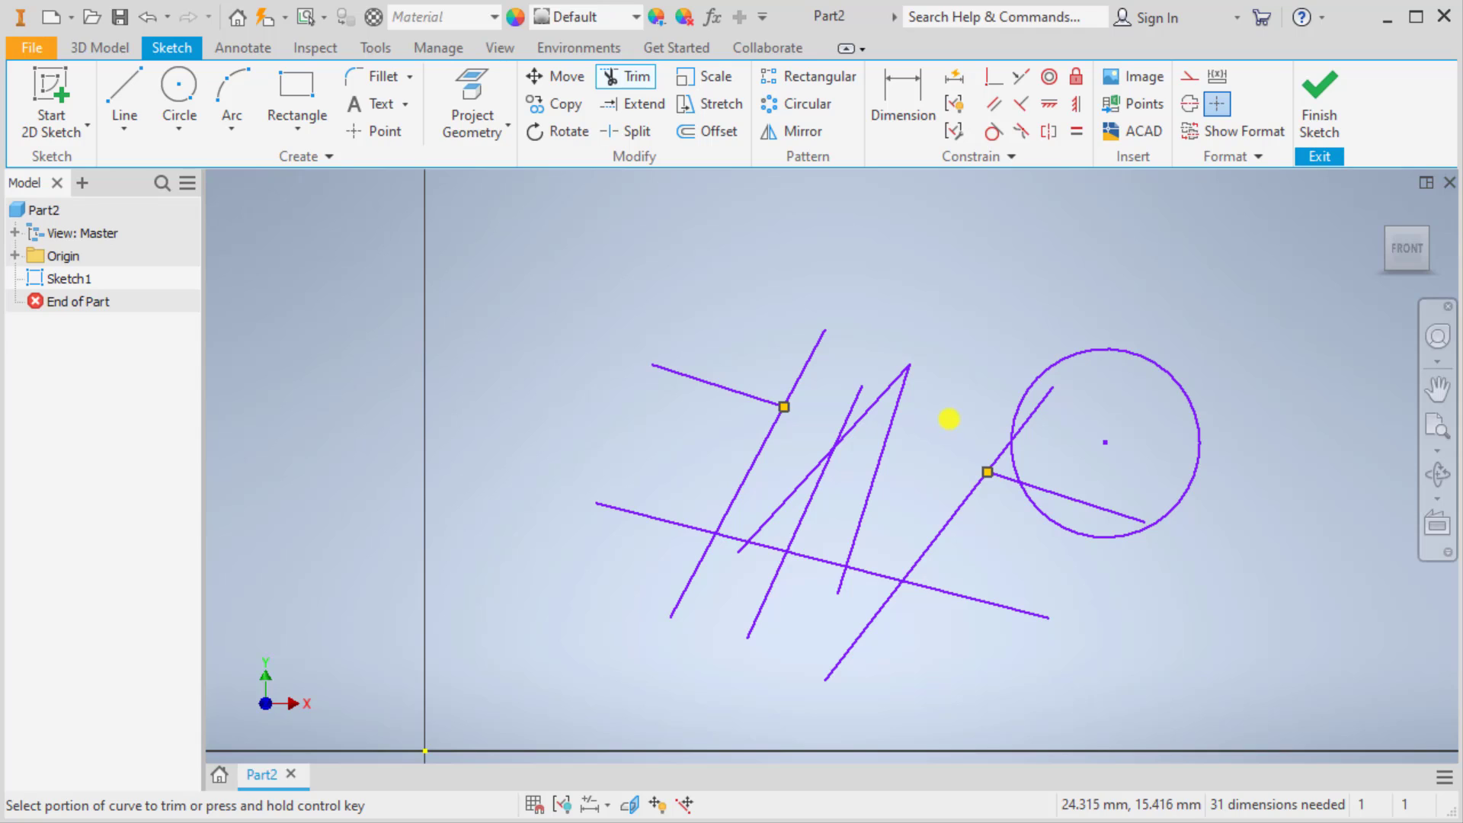
{"action": "key", "text": "ctrl+z"}
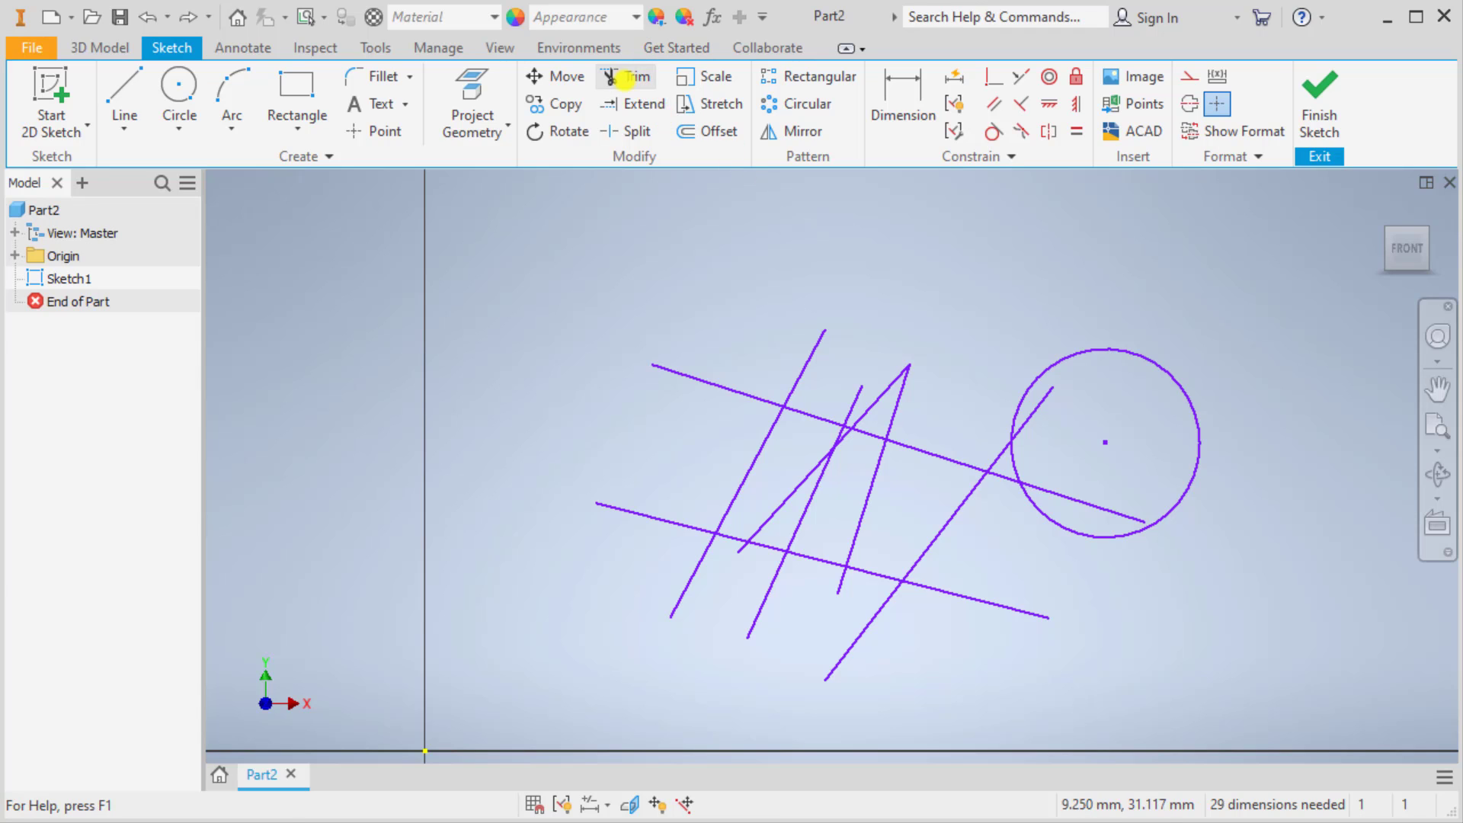
Step: Repeat the boundary trim of the upper crossing line with both outer slanted lines selected as boundaries, and undo it
{"action": "left_click", "coordinate": [629, 76]}
{"action": "left_click", "coordinate": [761, 436], "text": "ctrl"}
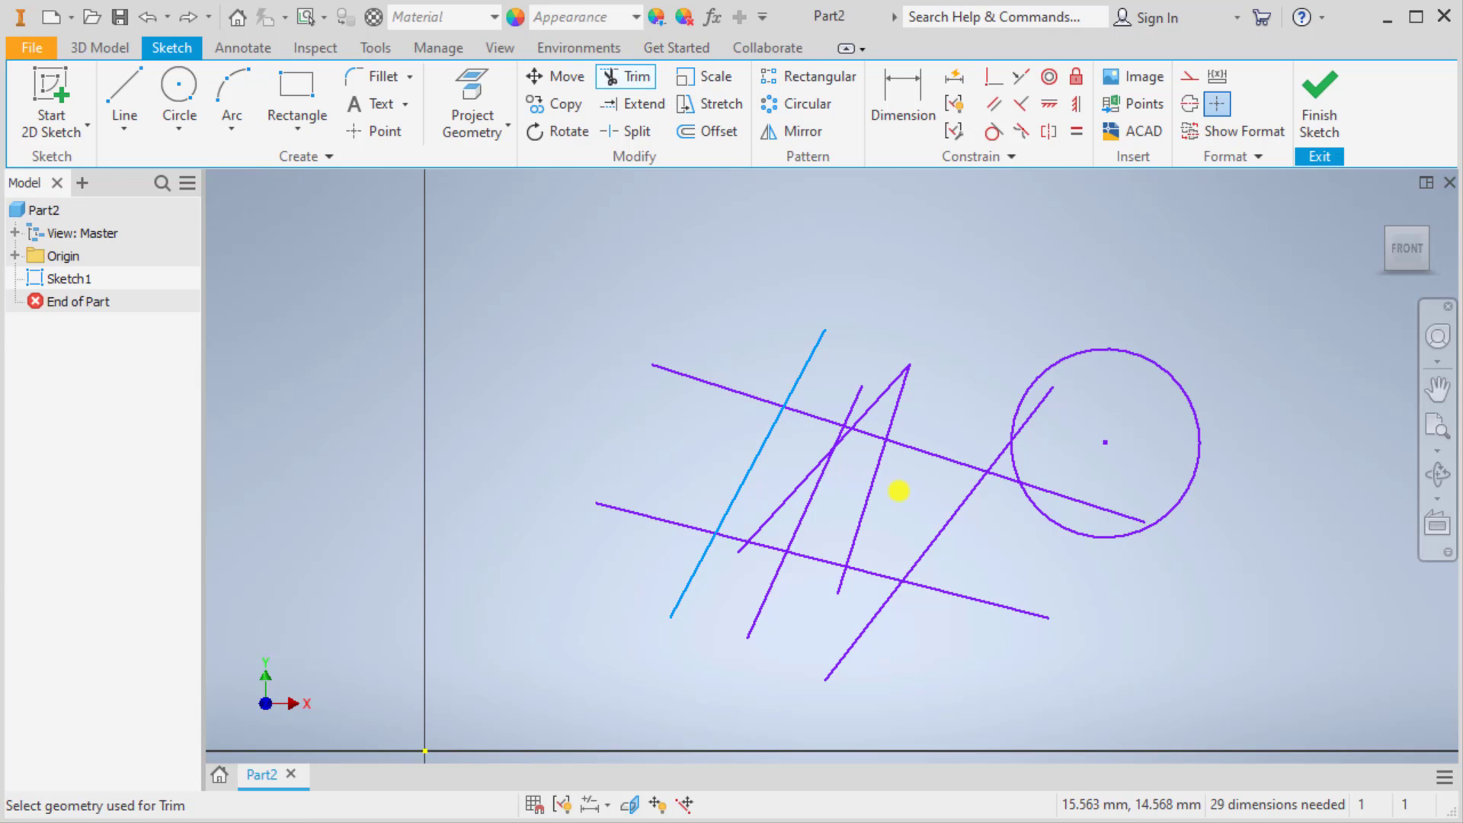
{"action": "left_click", "coordinate": [940, 531], "text": "ctrl"}
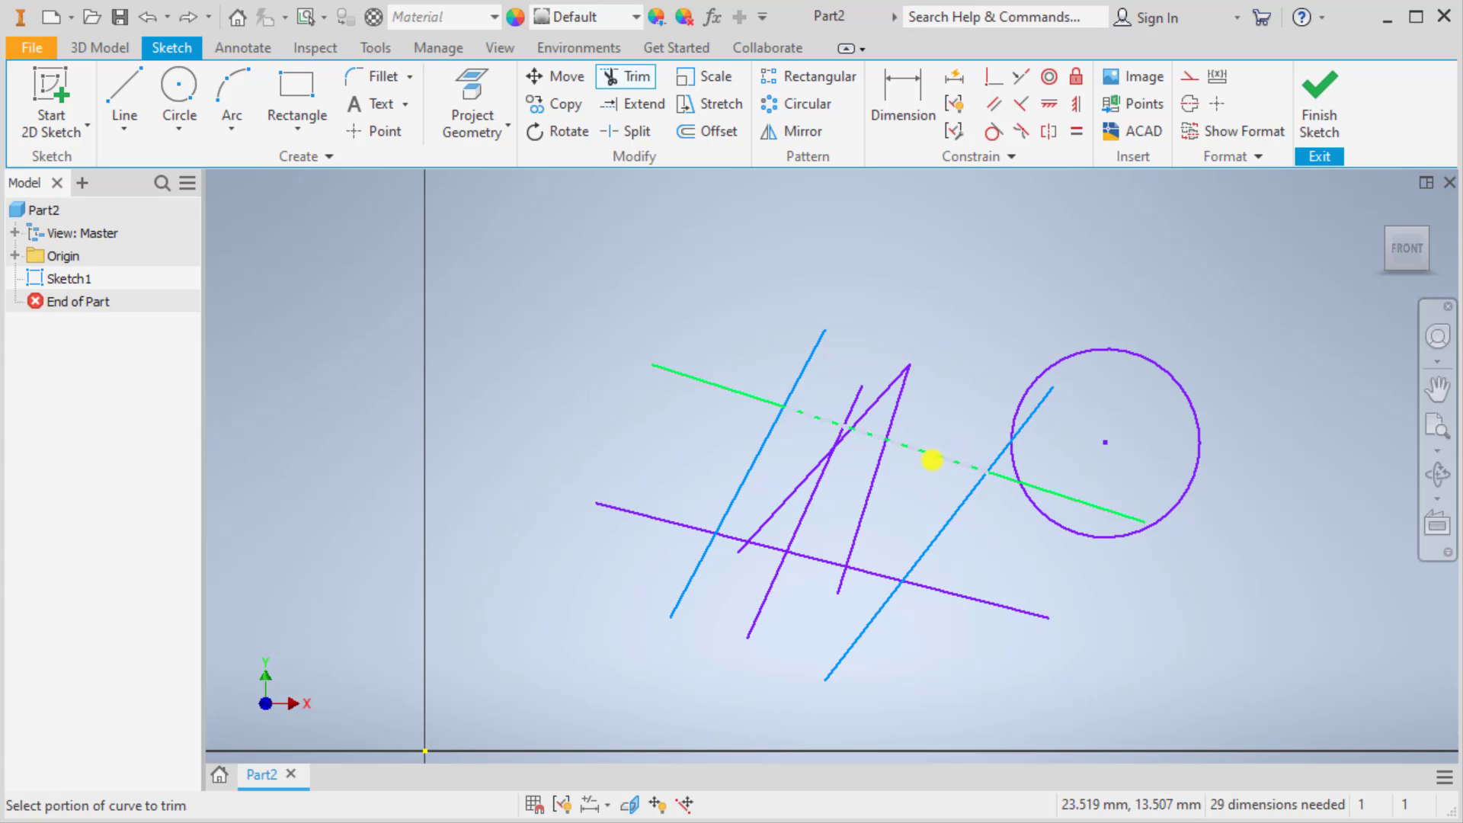
{"action": "left_click", "coordinate": [931, 452]}
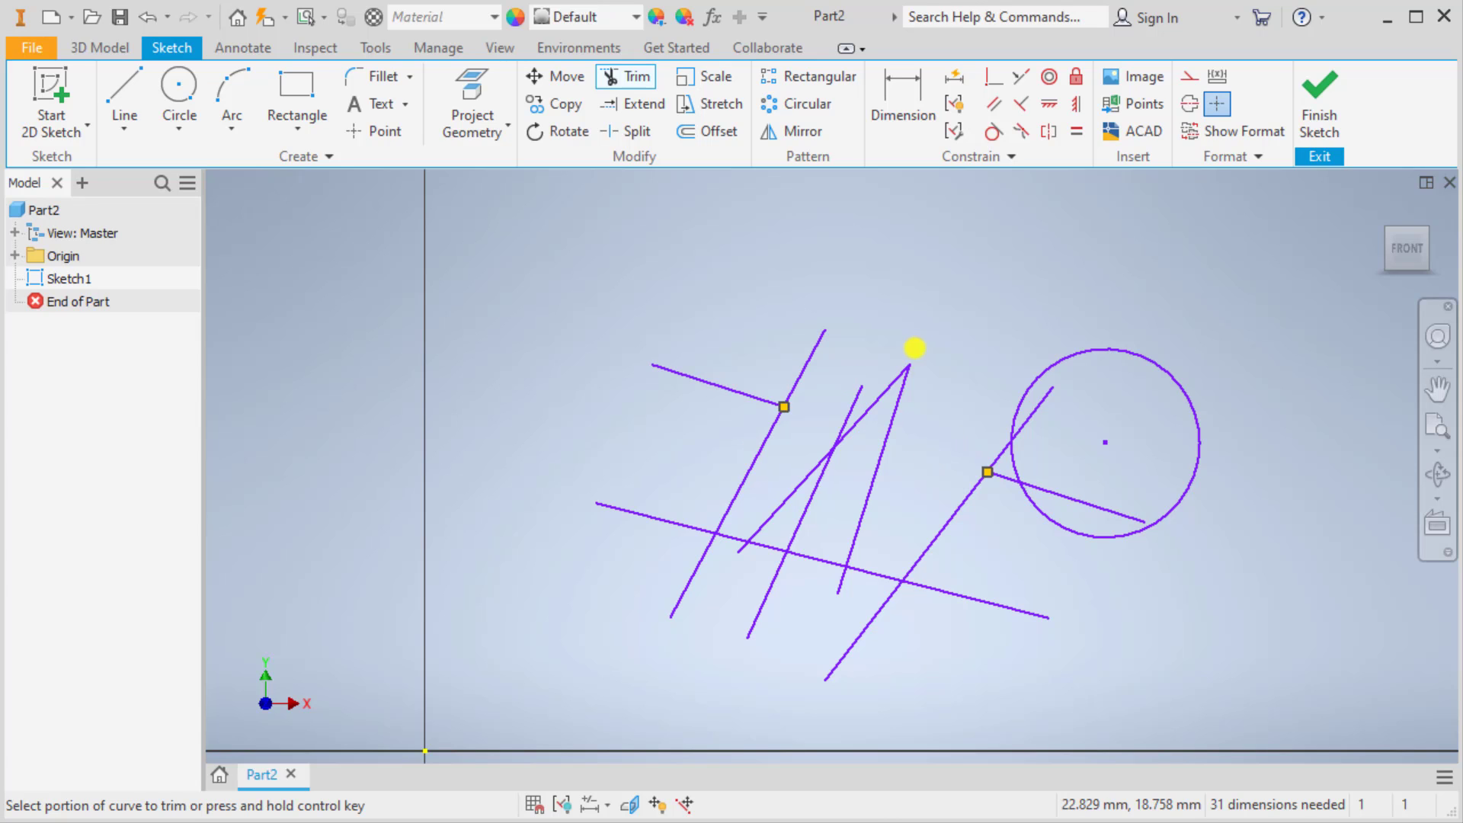
{"action": "key", "text": "ctrl+z"}
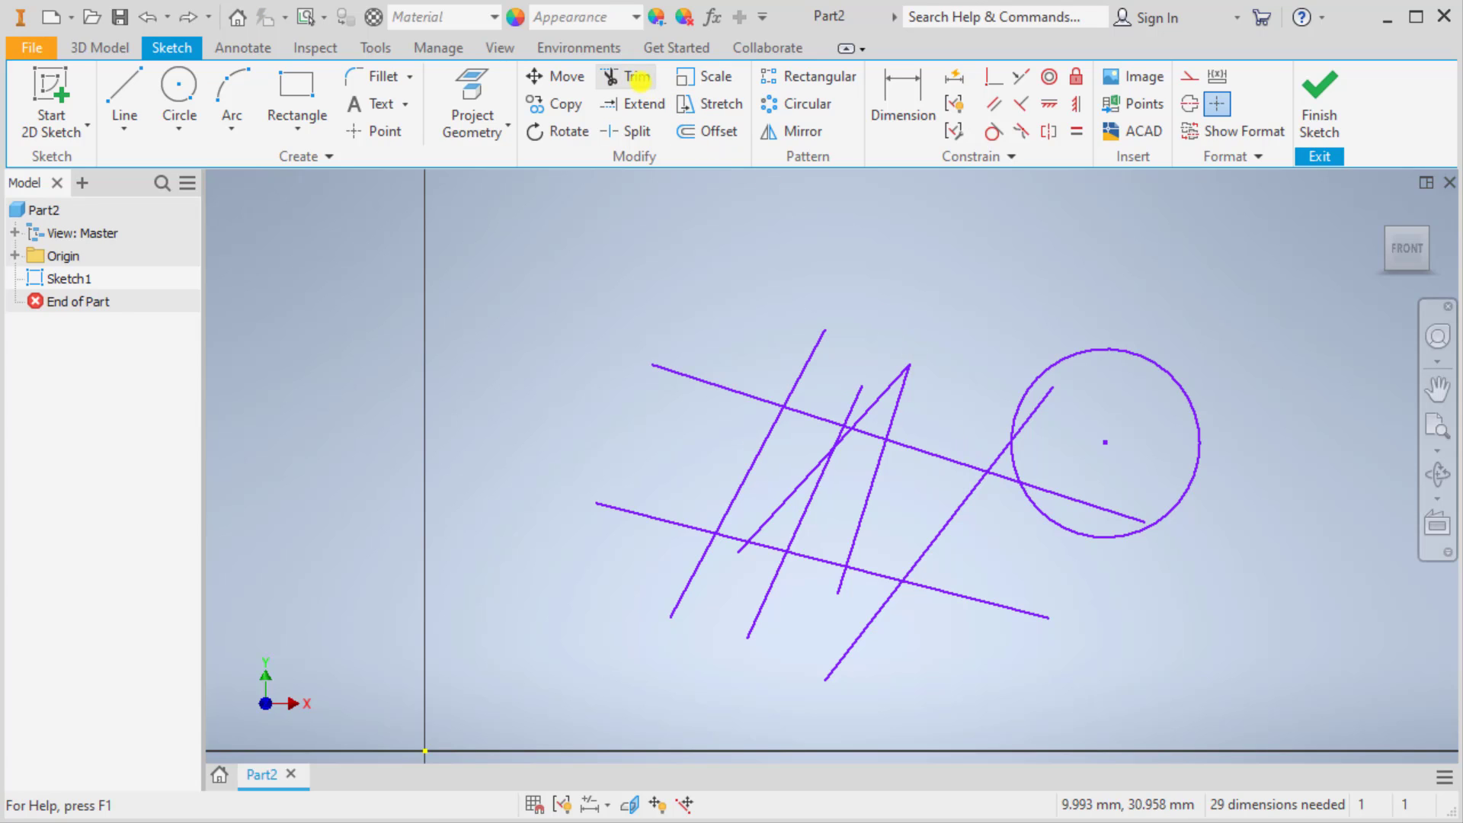
Step: Trim away all line segments between the two outer slanted lines with a continuous freehand trim path, leaving the circle intact
{"action": "key", "text": "x"}
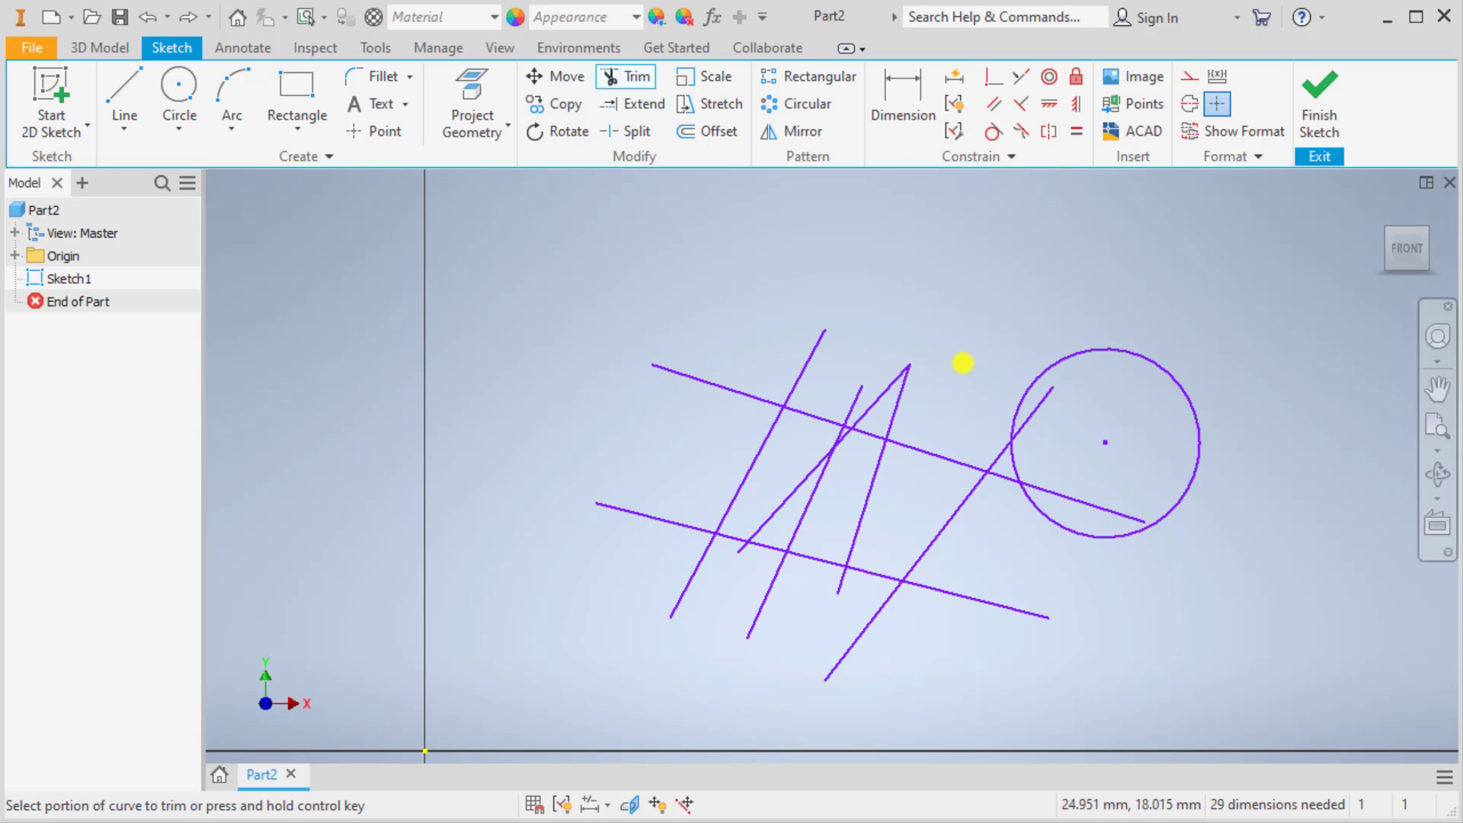
{"action": "left_click_drag", "start_coordinate": [965, 392], "coordinate": [964, 392]}
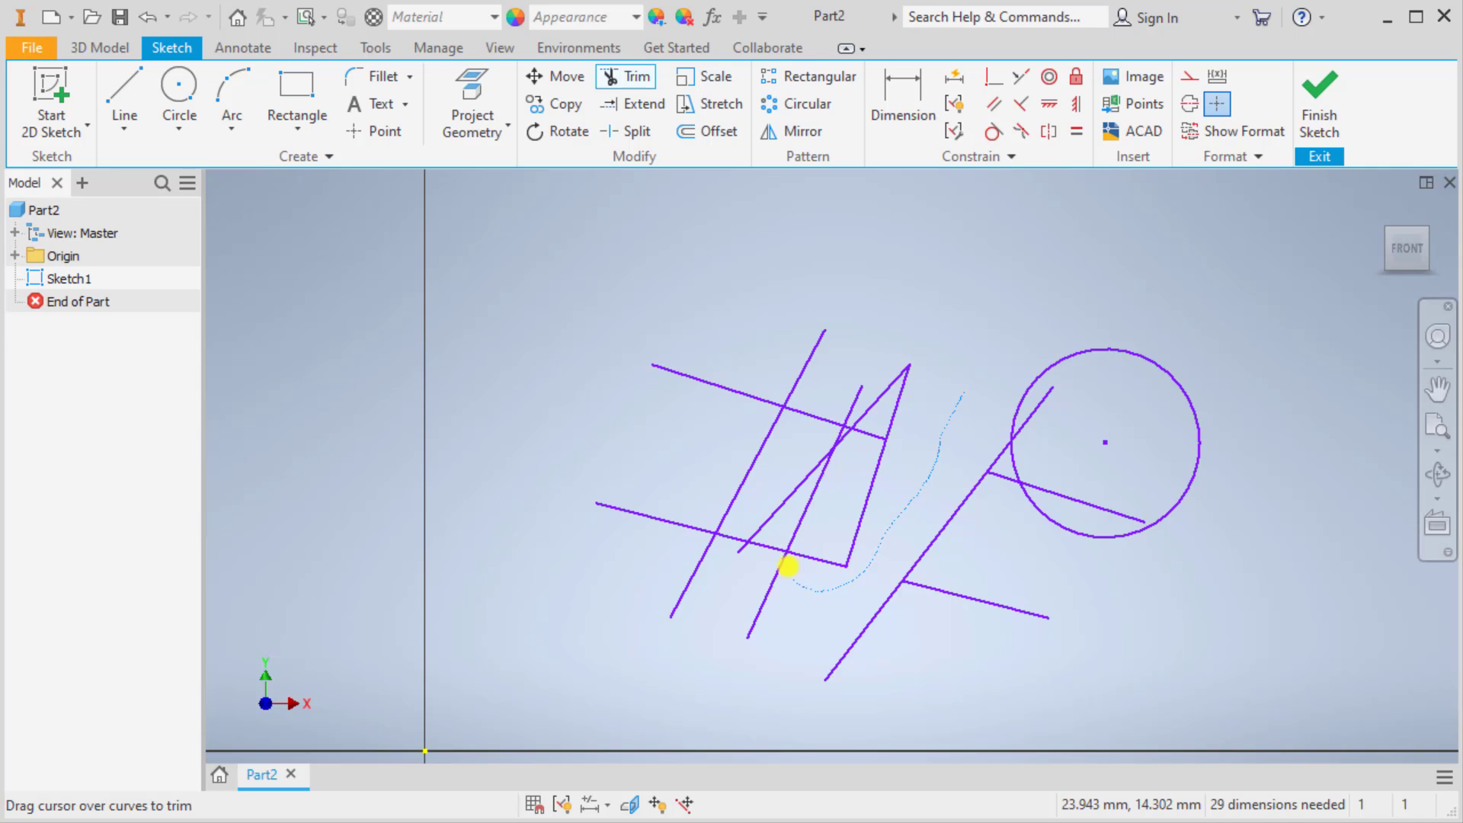
{"action": "mouse_move", "coordinate": [788, 566]}
{"action": "left_mouse_down"}
{"action": "mouse_move", "coordinate": [836, 424]}
{"action": "mouse_move", "coordinate": [924, 382]}
{"action": "mouse_move", "coordinate": [829, 504]}
{"action": "left_mouse_up"}
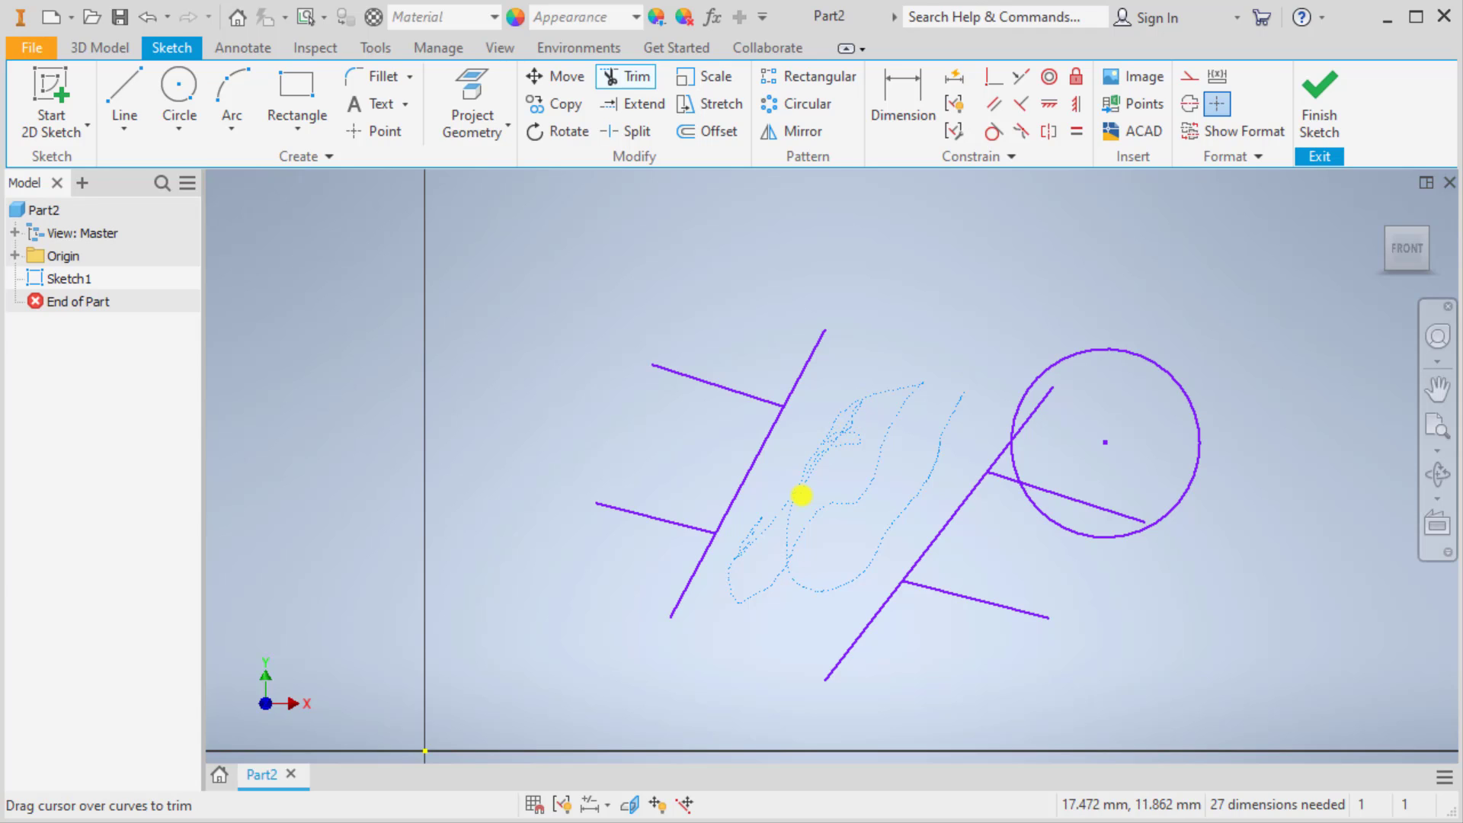
{"action": "left_click_drag", "start_coordinate": [802, 495], "coordinate": [806, 492]}
{"action": "key", "text": "Escape"}
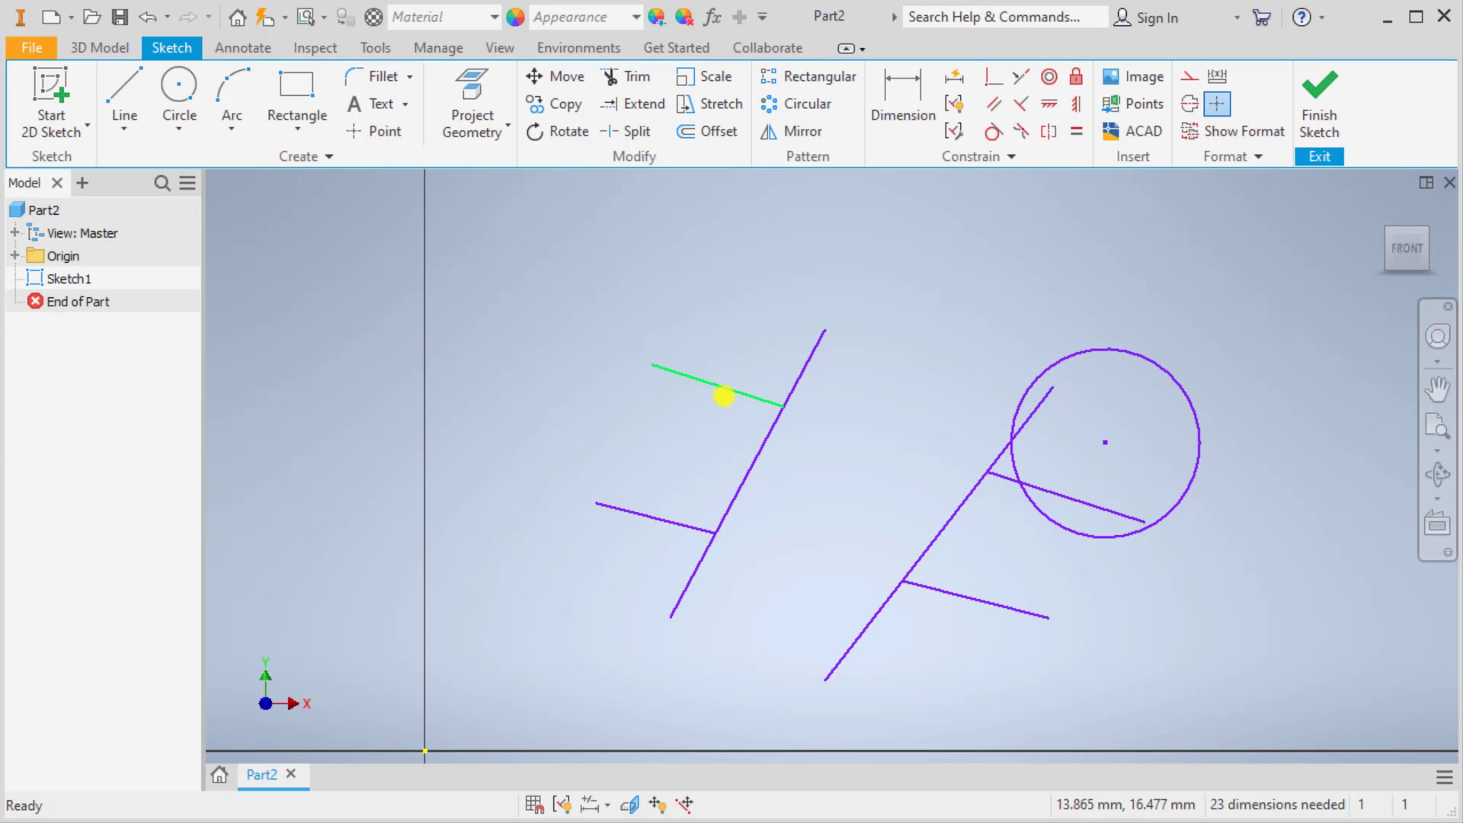
Step: Extend the two short line stubs beside the left slanted line across to the right slanted line, and finish the command
{"action": "mouse_move", "coordinate": [1136, 302]}
{"action": "middle_mouse_down"}
{"action": "mouse_move", "coordinate": [725, 437]}
{"action": "mouse_move", "coordinate": [1055, 229]}
{"action": "middle_mouse_up"}
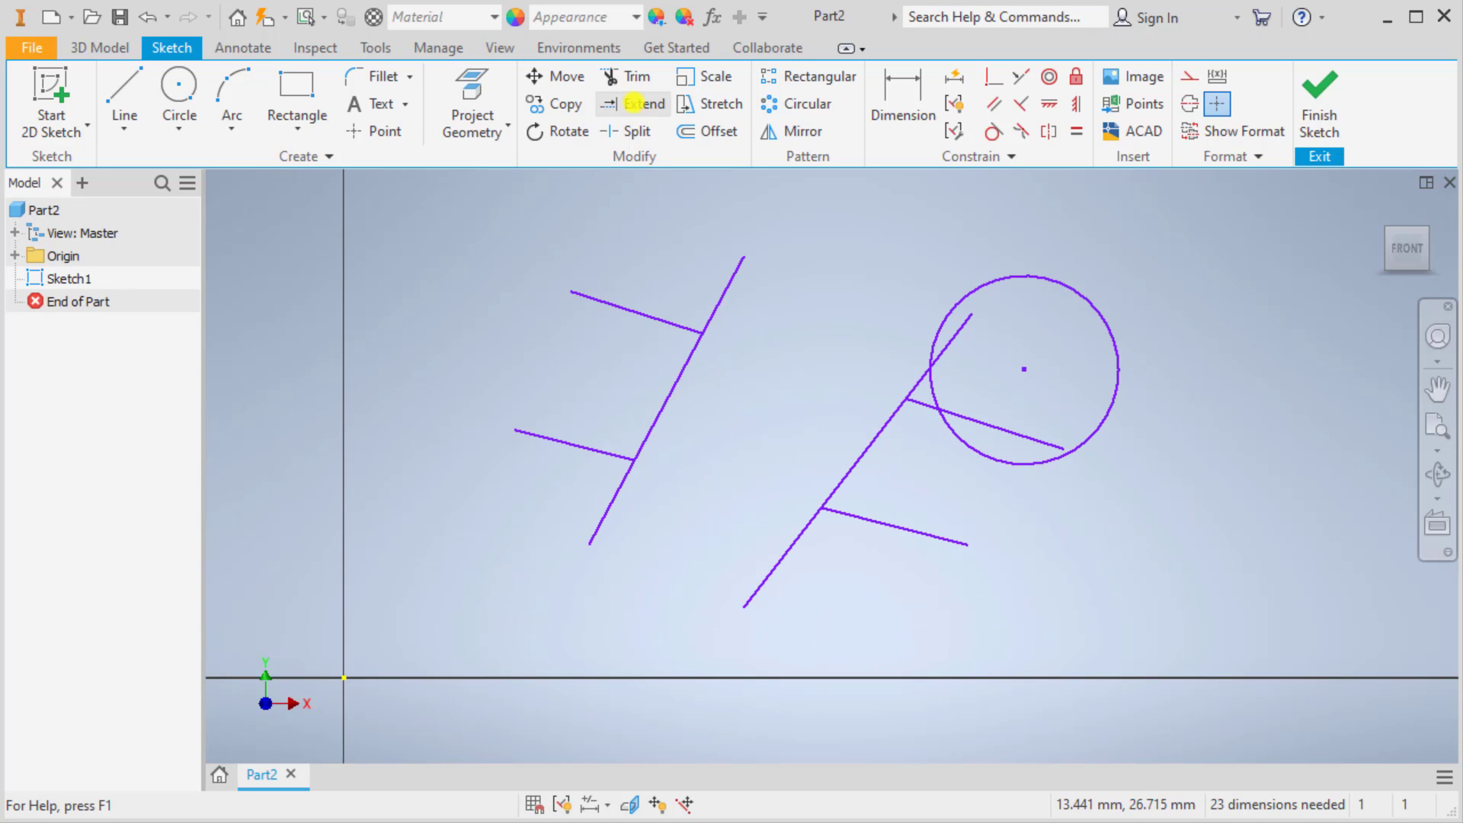
{"action": "left_click", "coordinate": [631, 104]}
{"action": "left_click", "coordinate": [655, 318]}
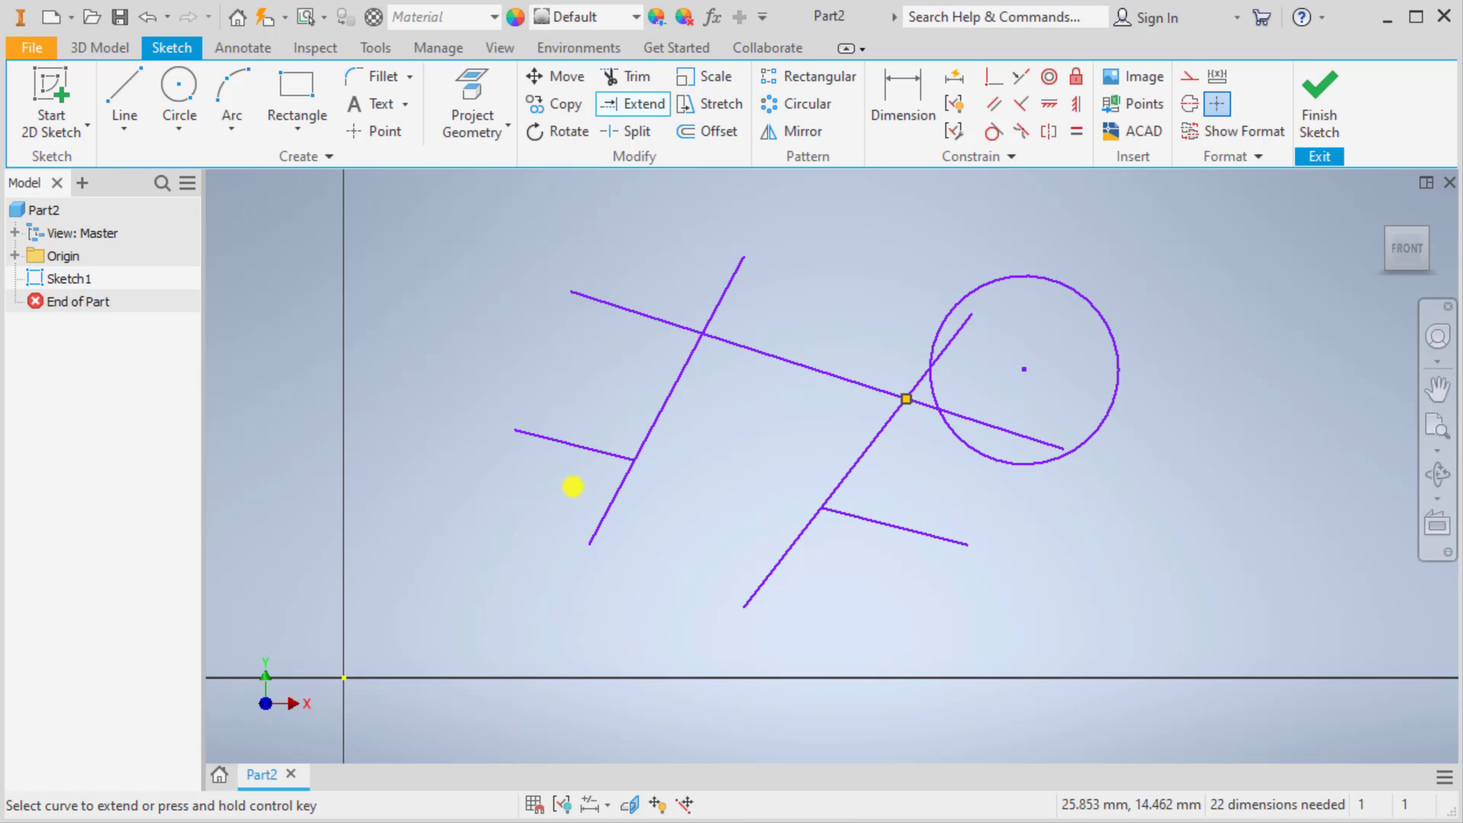
{"action": "left_click", "coordinate": [579, 444]}
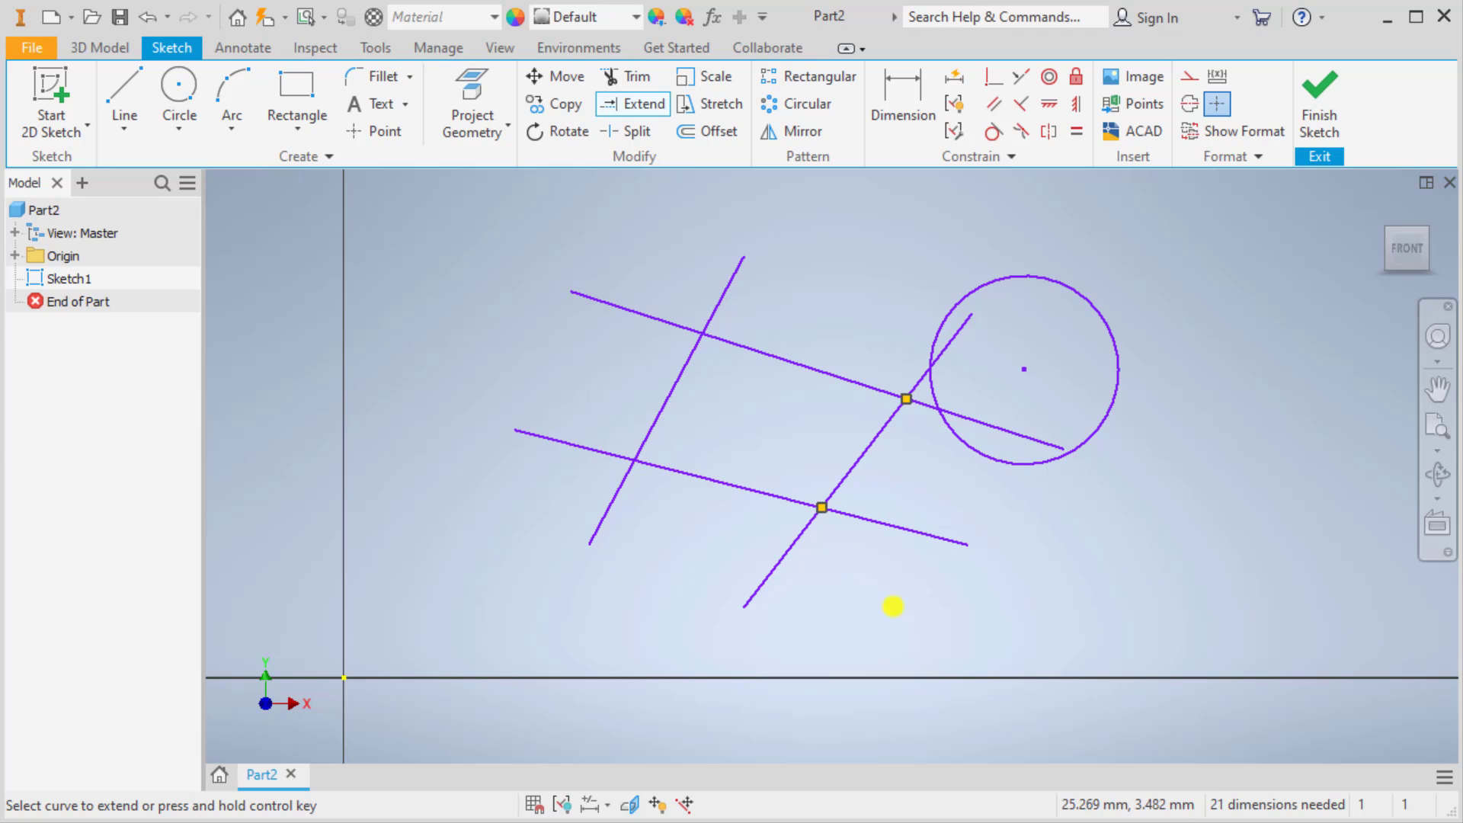
{"action": "key", "text": "Escape"}
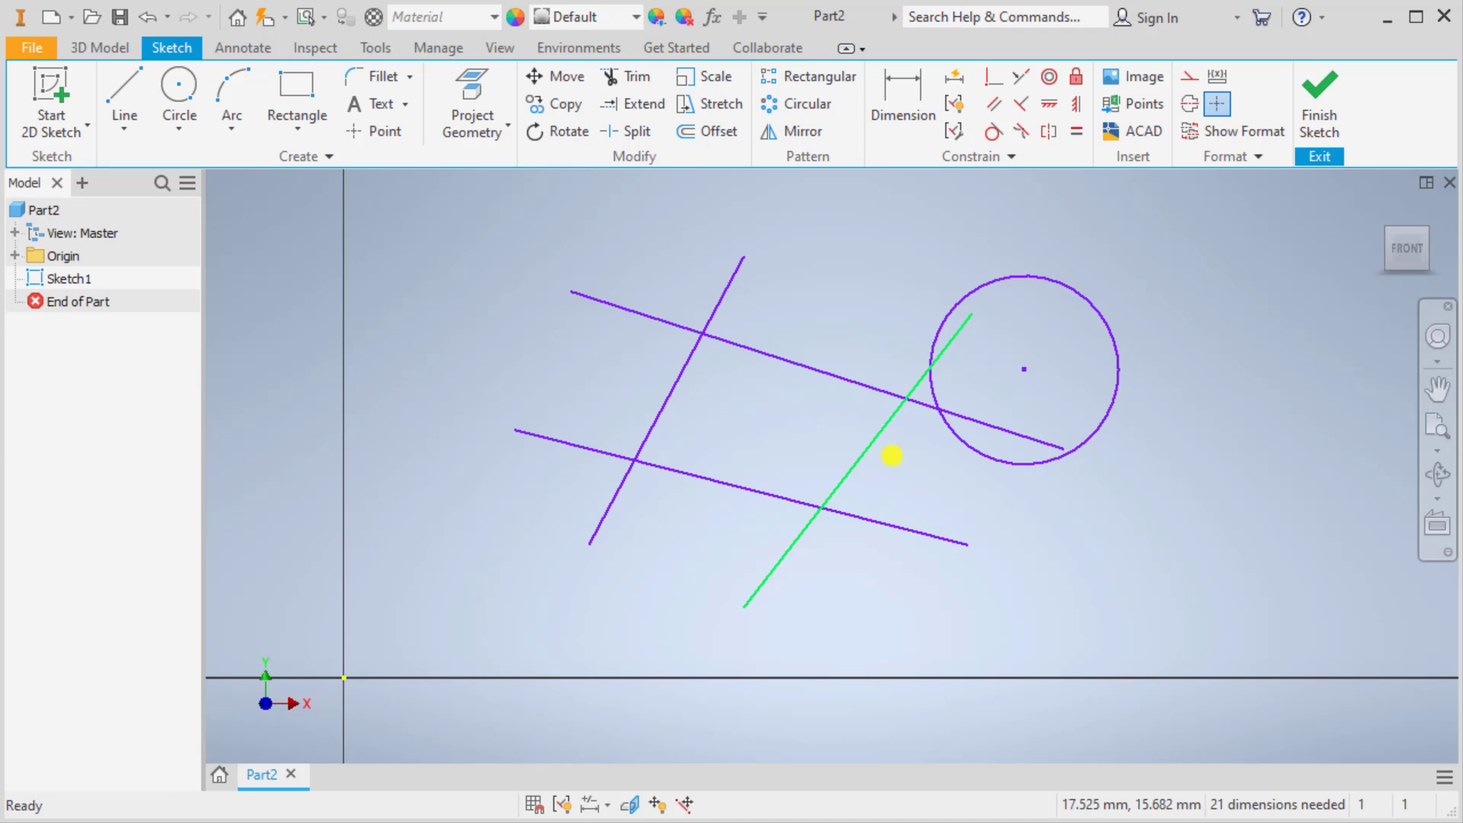
Step: Trim the upper crossing line between the slanted lines, and restore it by extending its stub back while still in the Trim command
{"action": "middle_click_drag", "start_coordinate": [1024, 480], "coordinate": [624, 501]}
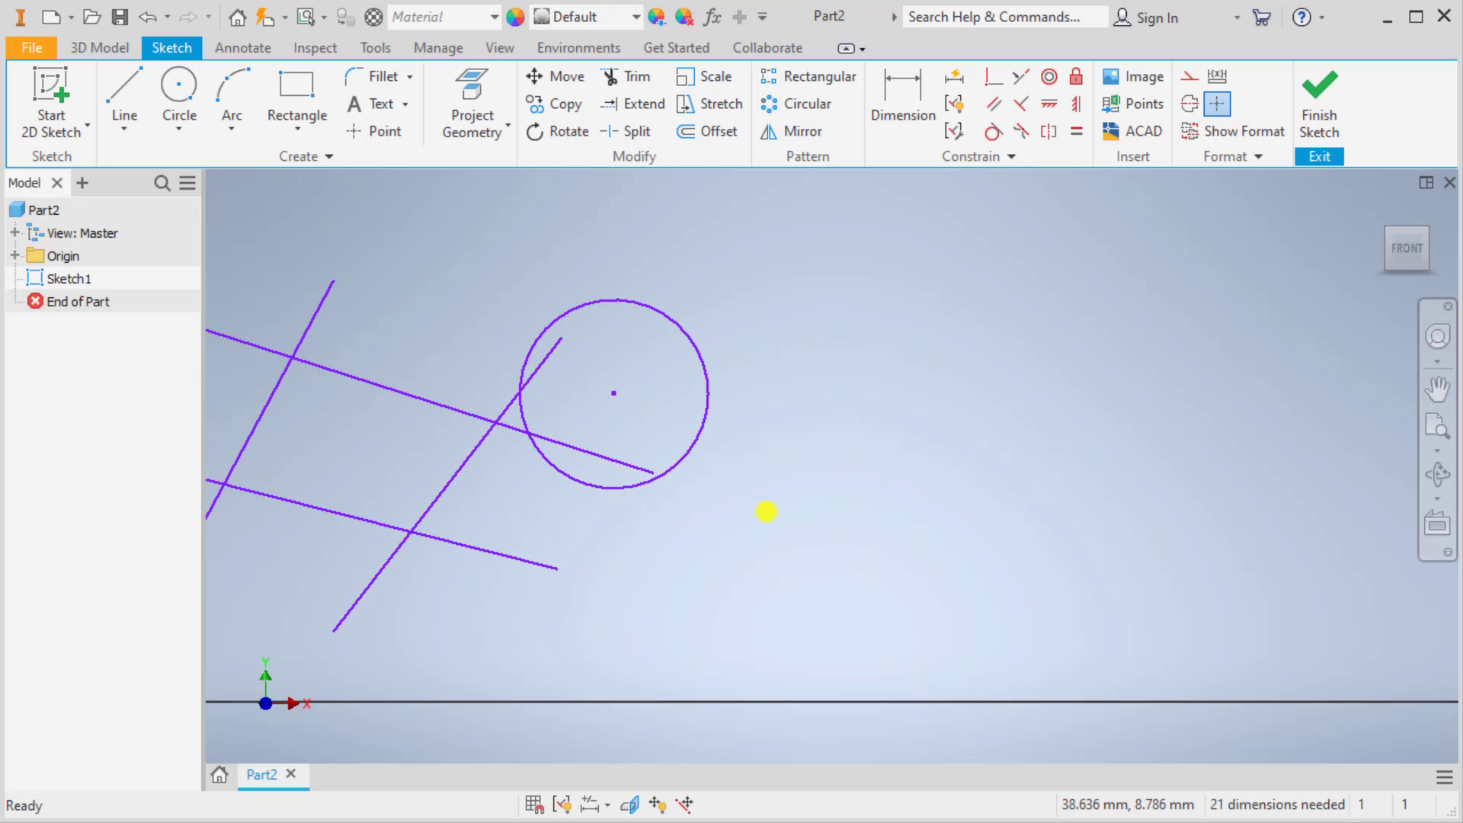
{"action": "key", "text": "F5"}
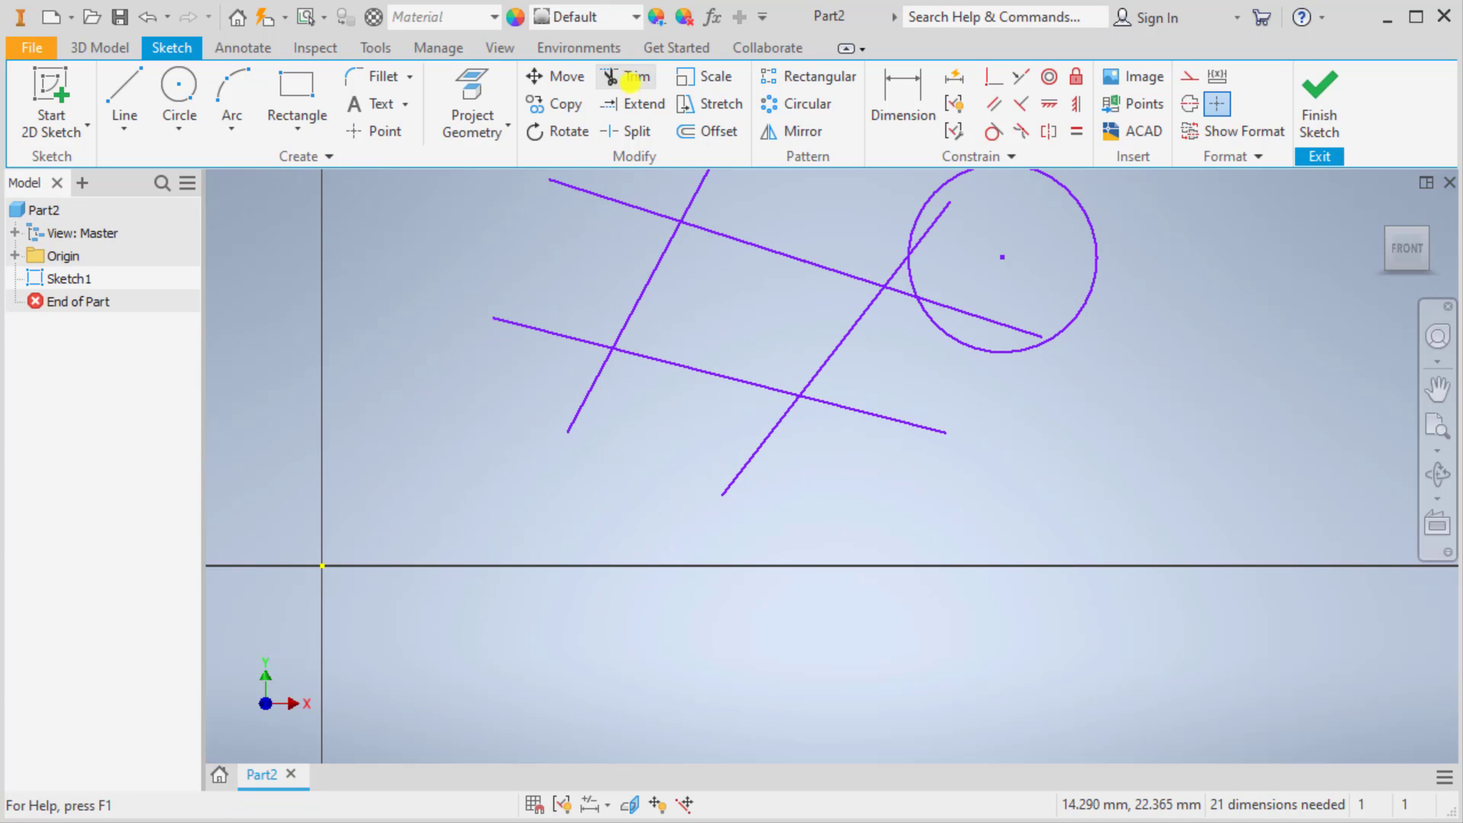
{"action": "left_click", "coordinate": [635, 78]}
{"action": "left_click", "coordinate": [782, 258]}
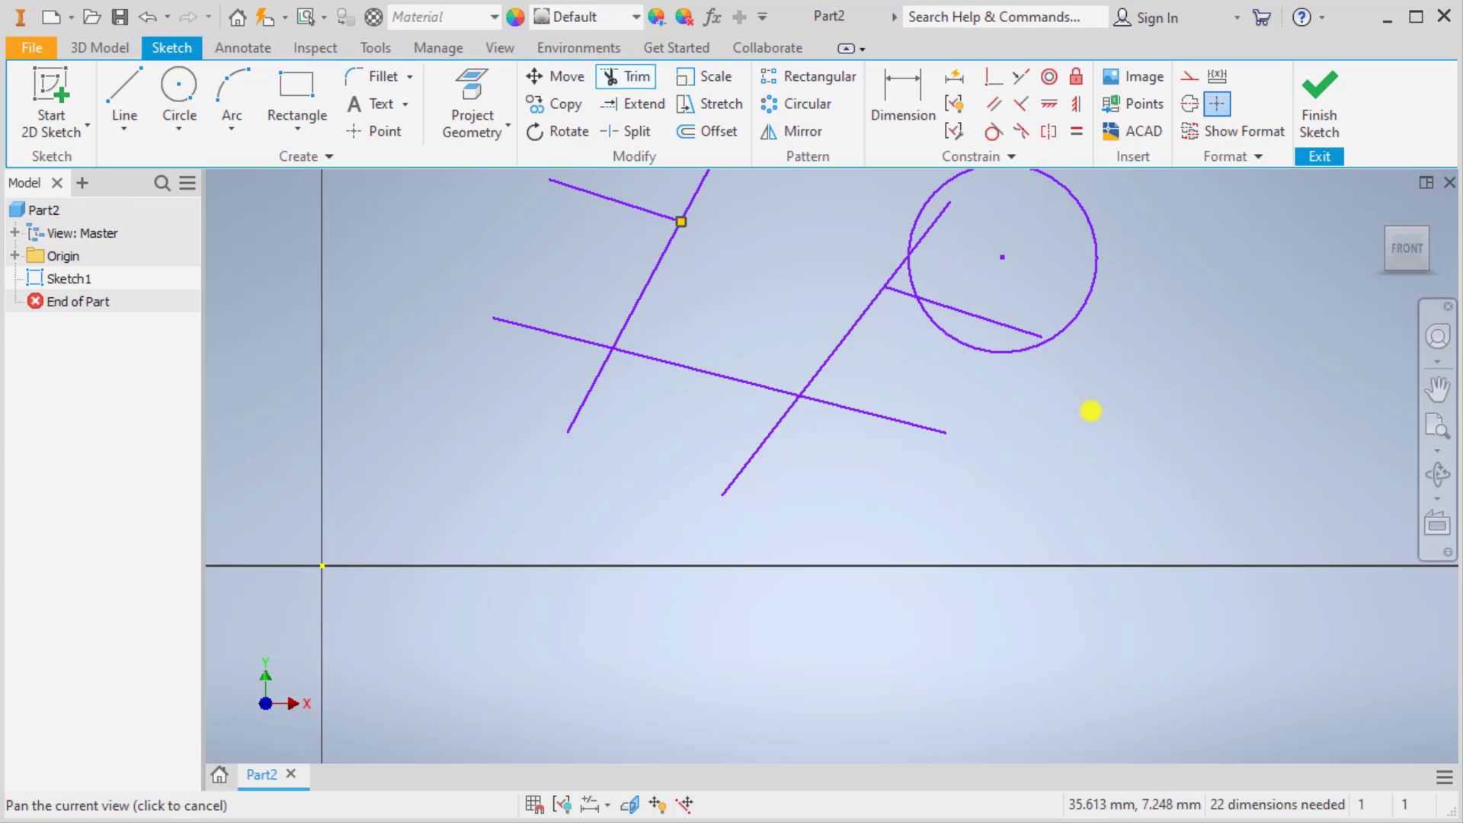
{"action": "middle_click_drag", "start_coordinate": [1090, 411], "coordinate": [970, 669]}
{"action": "key", "text": "ctrl"}
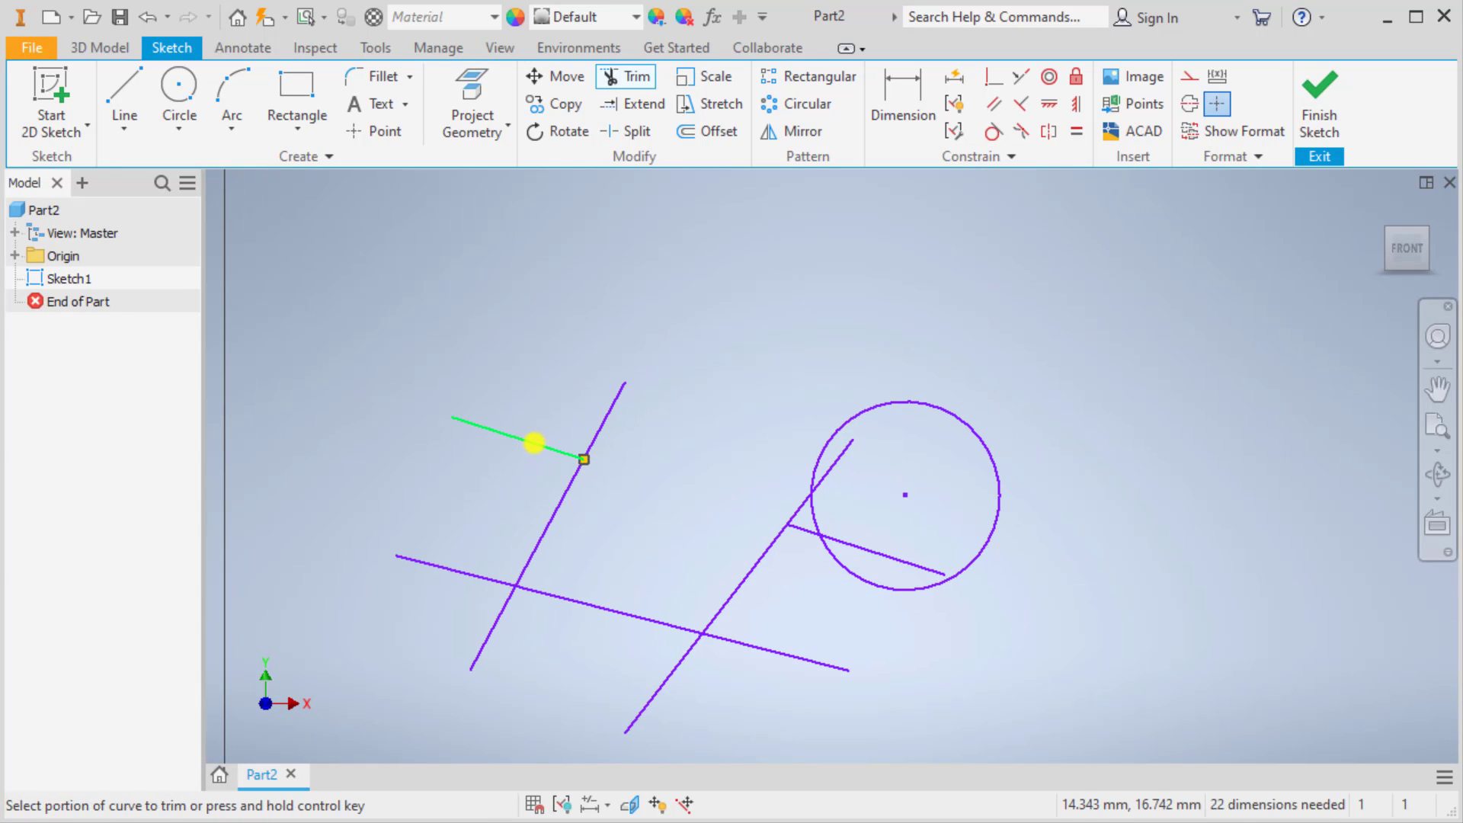
{"action": "left_click", "coordinate": [534, 442], "text": "ctrl"}
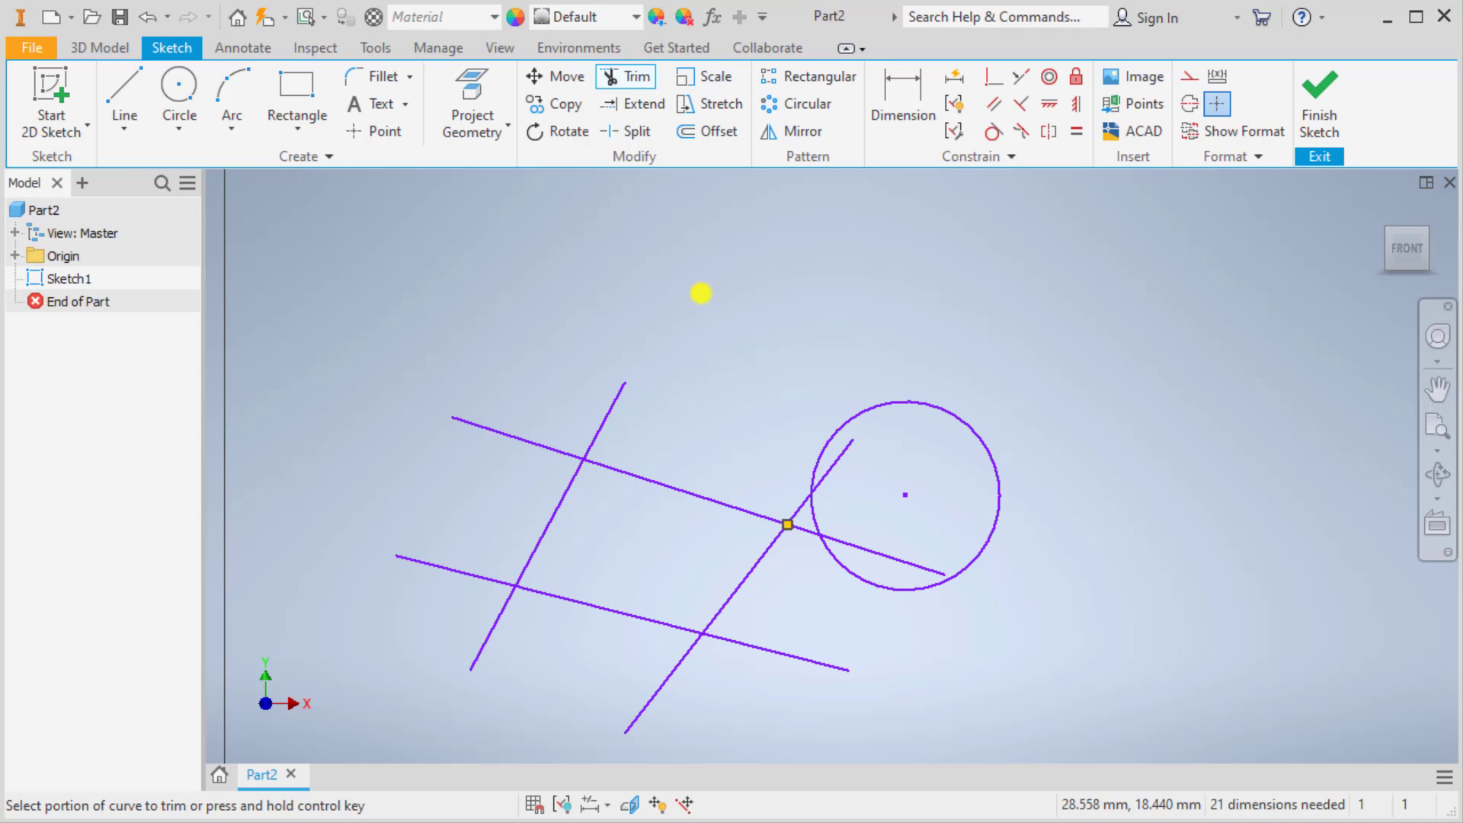
Step: Try switching the running Trim command to Extend, and exit the command
{"action": "right_click", "coordinate": [706, 288]}
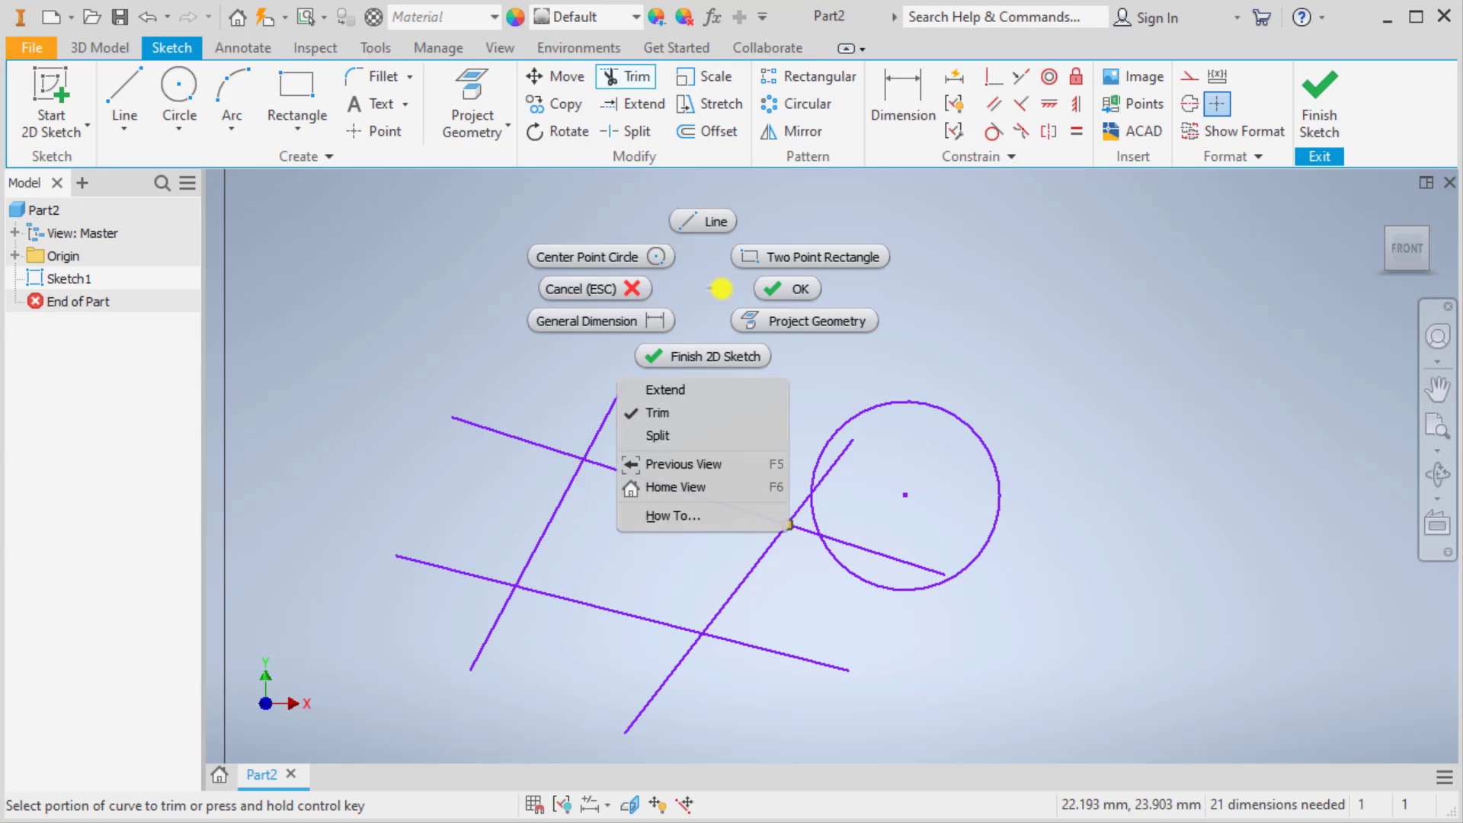
{"action": "left_click", "coordinate": [692, 389]}
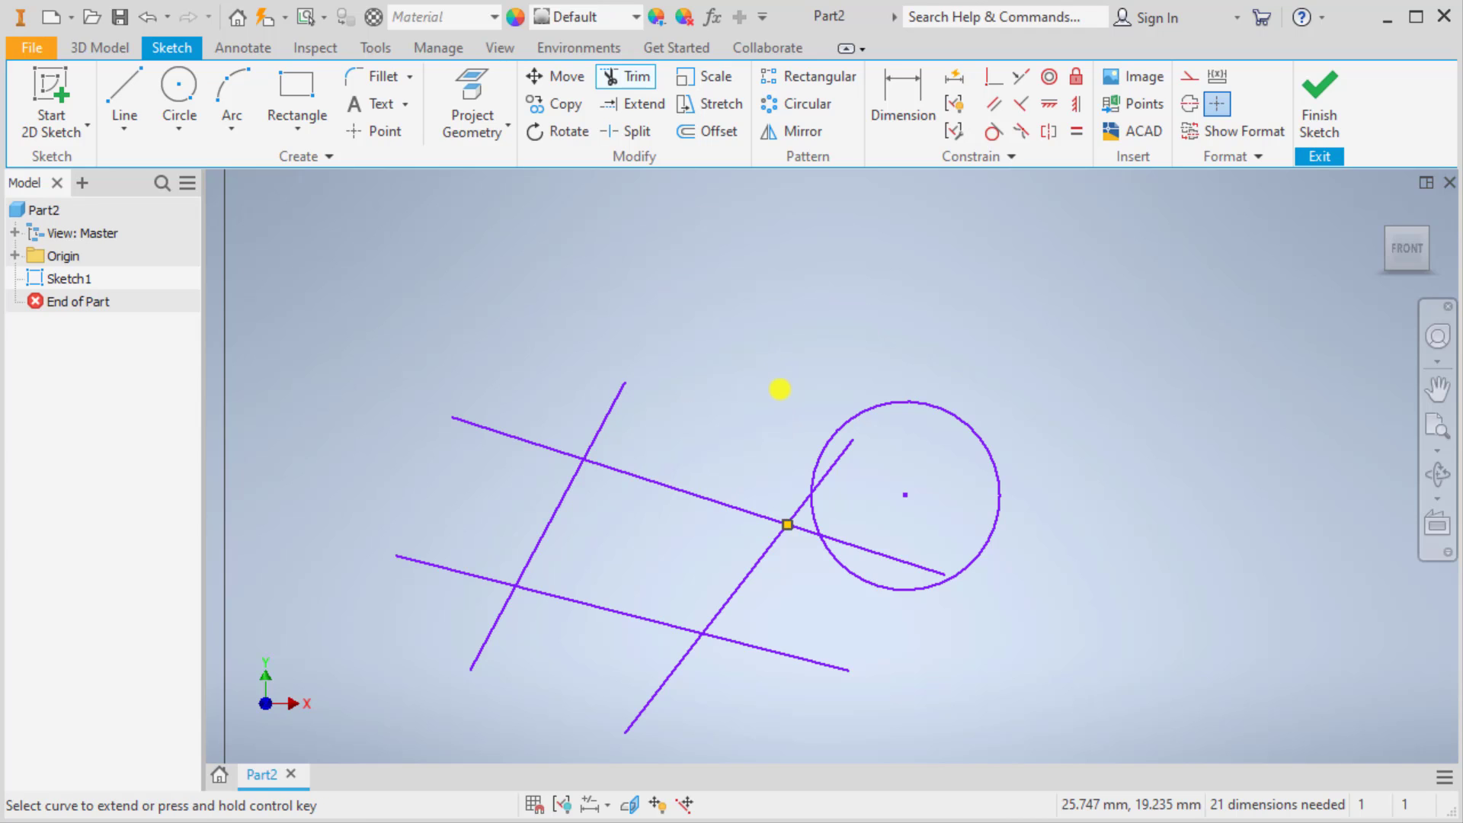
{"action": "right_click", "coordinate": [698, 268]}
{"action": "key", "text": "Escape"}
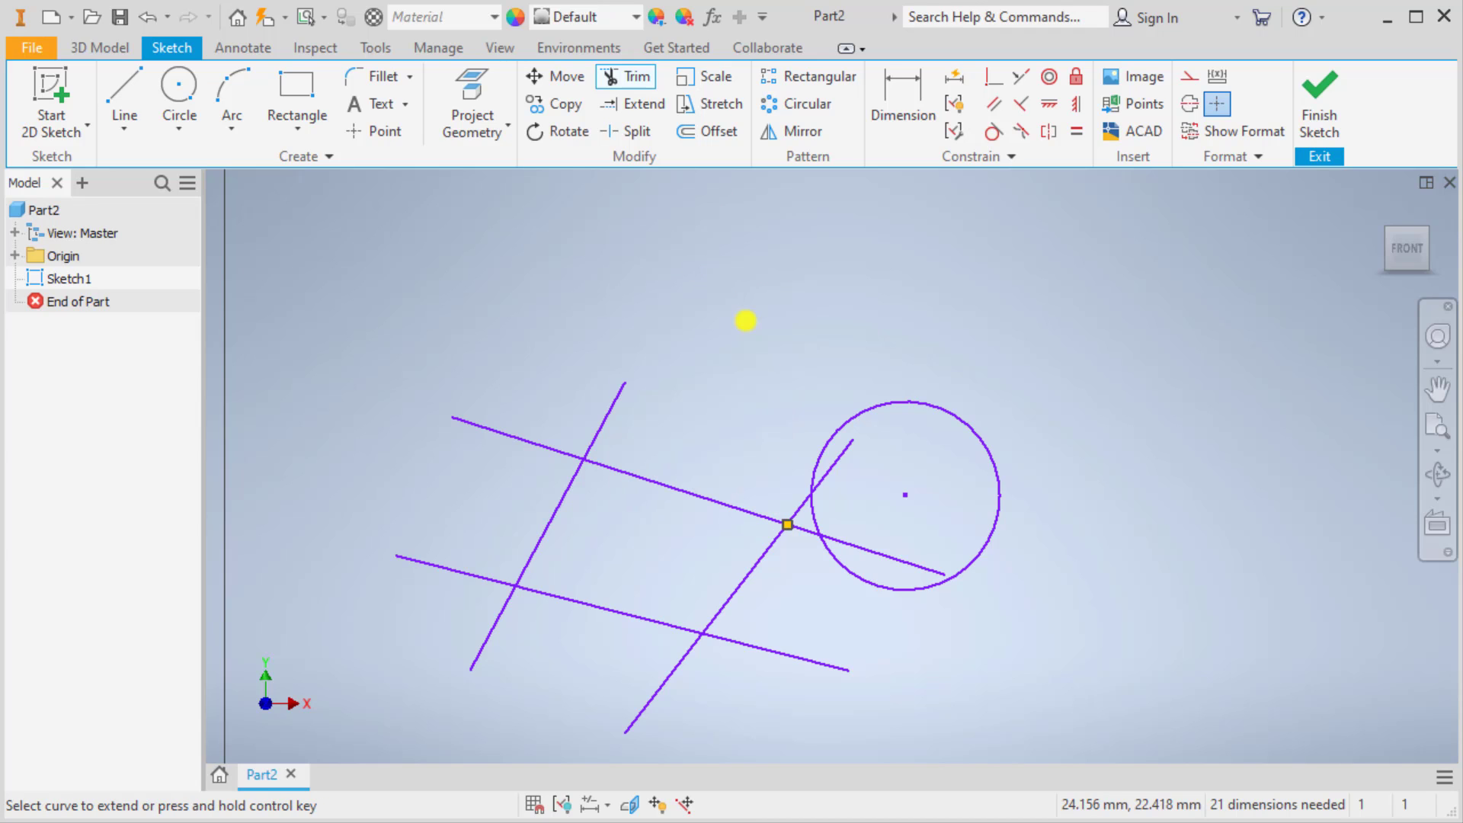
{"action": "key", "text": "Escape"}
Step: Trim away the large outer arc of the circle, keeping only the short arc between the right slanted line and upper crossing line
{"action": "mouse_move", "coordinate": [1078, 404]}
{"action": "middle_mouse_down"}
{"action": "mouse_move", "coordinate": [875, 461]}
{"action": "mouse_move", "coordinate": [921, 452]}
{"action": "middle_mouse_up"}
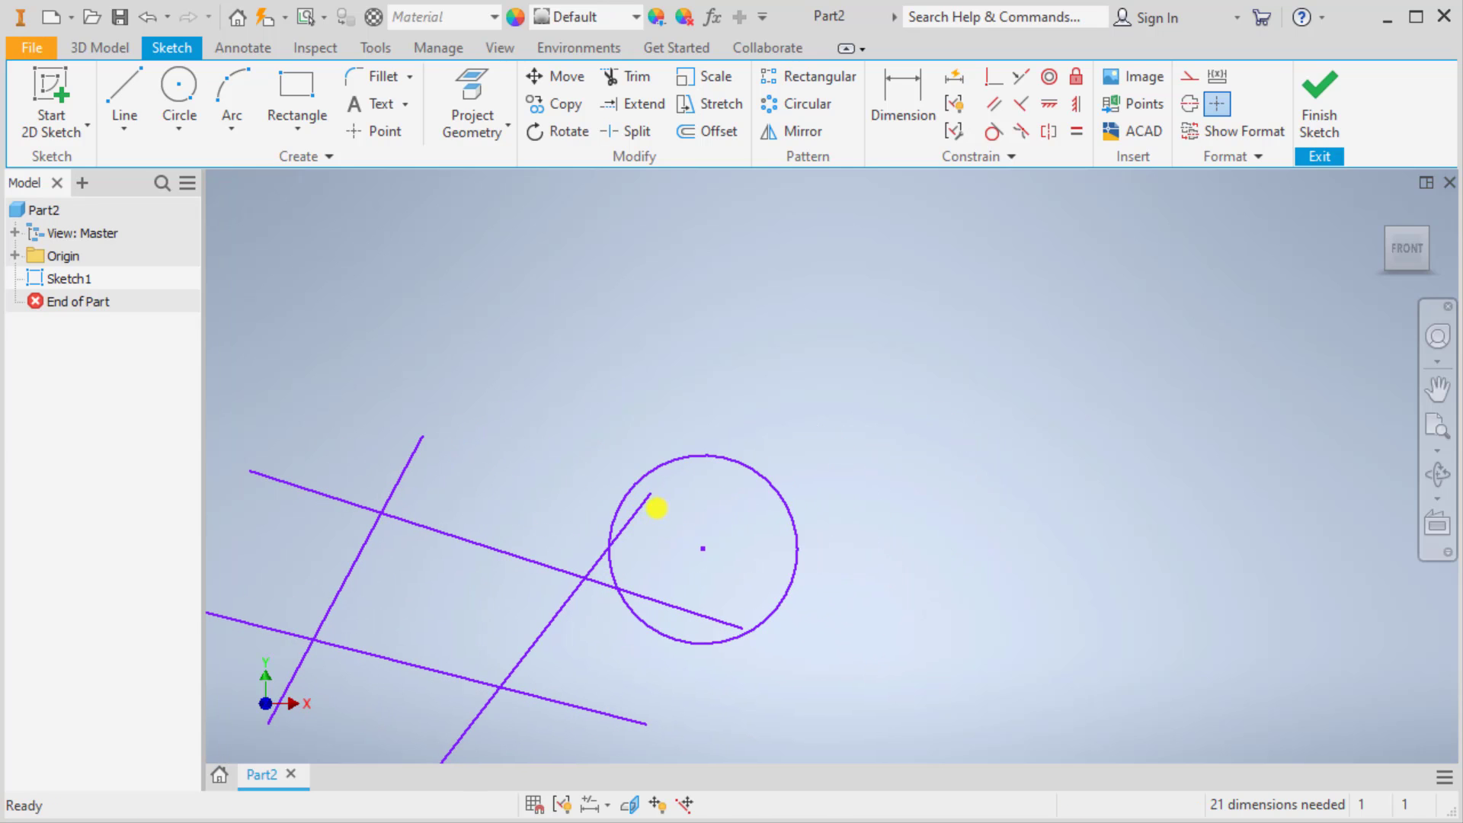
{"action": "key", "text": "x"}
{"action": "left_click", "coordinate": [662, 466]}
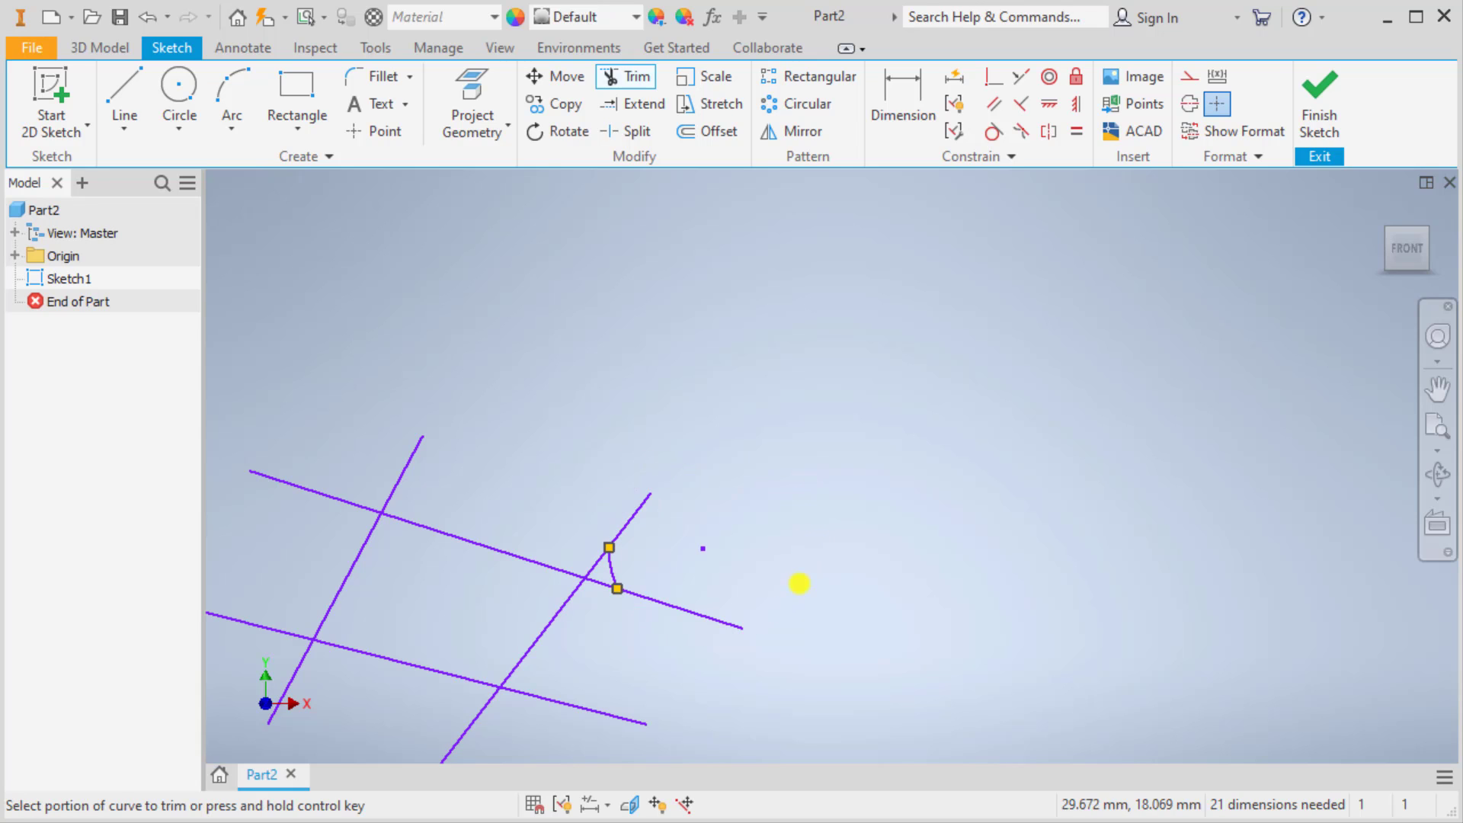
{"action": "key", "text": "Escape"}
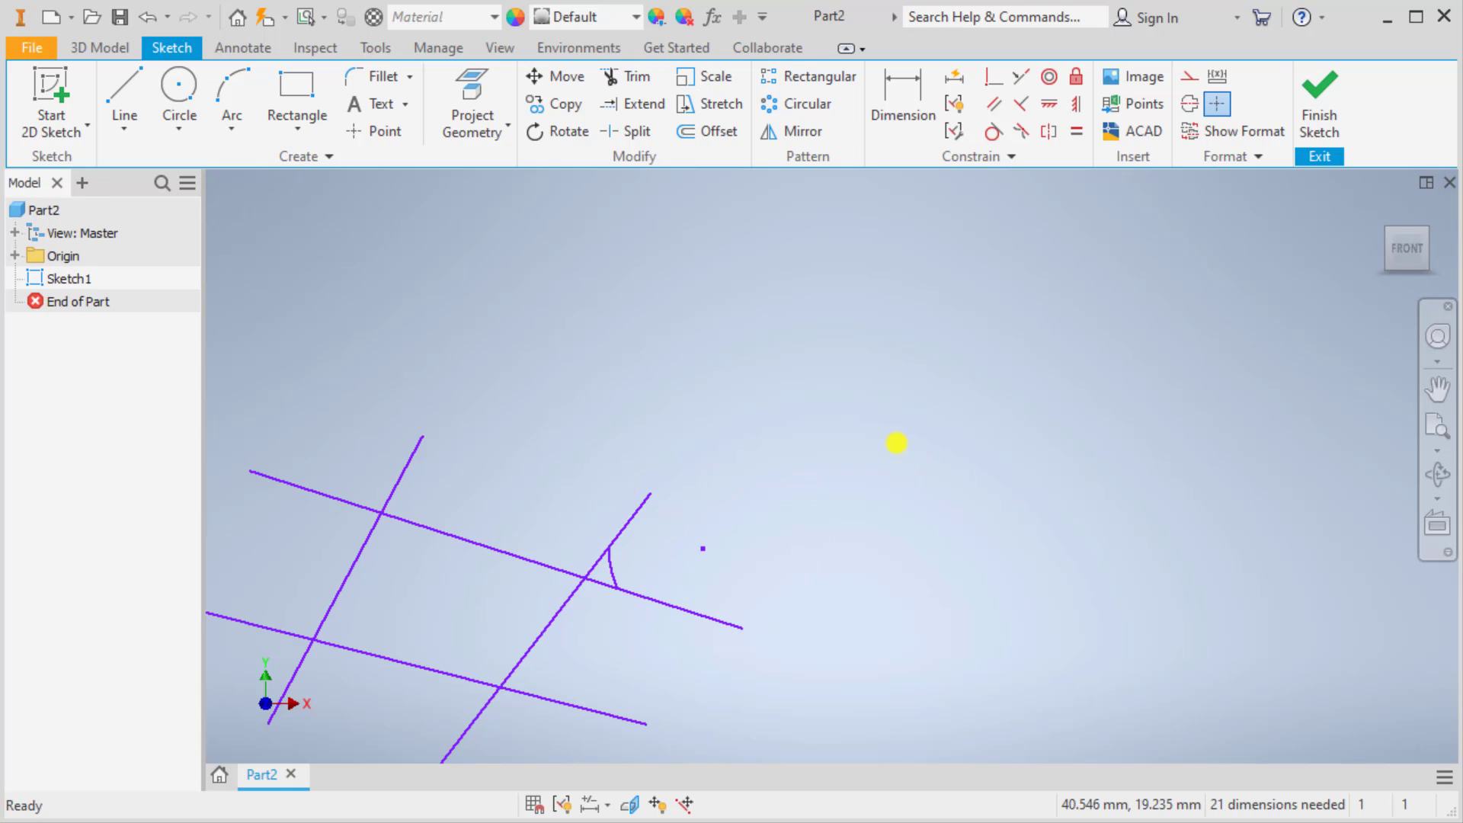
Step: Draw a separate slanted line about 12 mm long in the empty area beyond the trimmed circle
{"action": "key", "text": "l"}
{"action": "left_click", "coordinate": [1097, 523]}
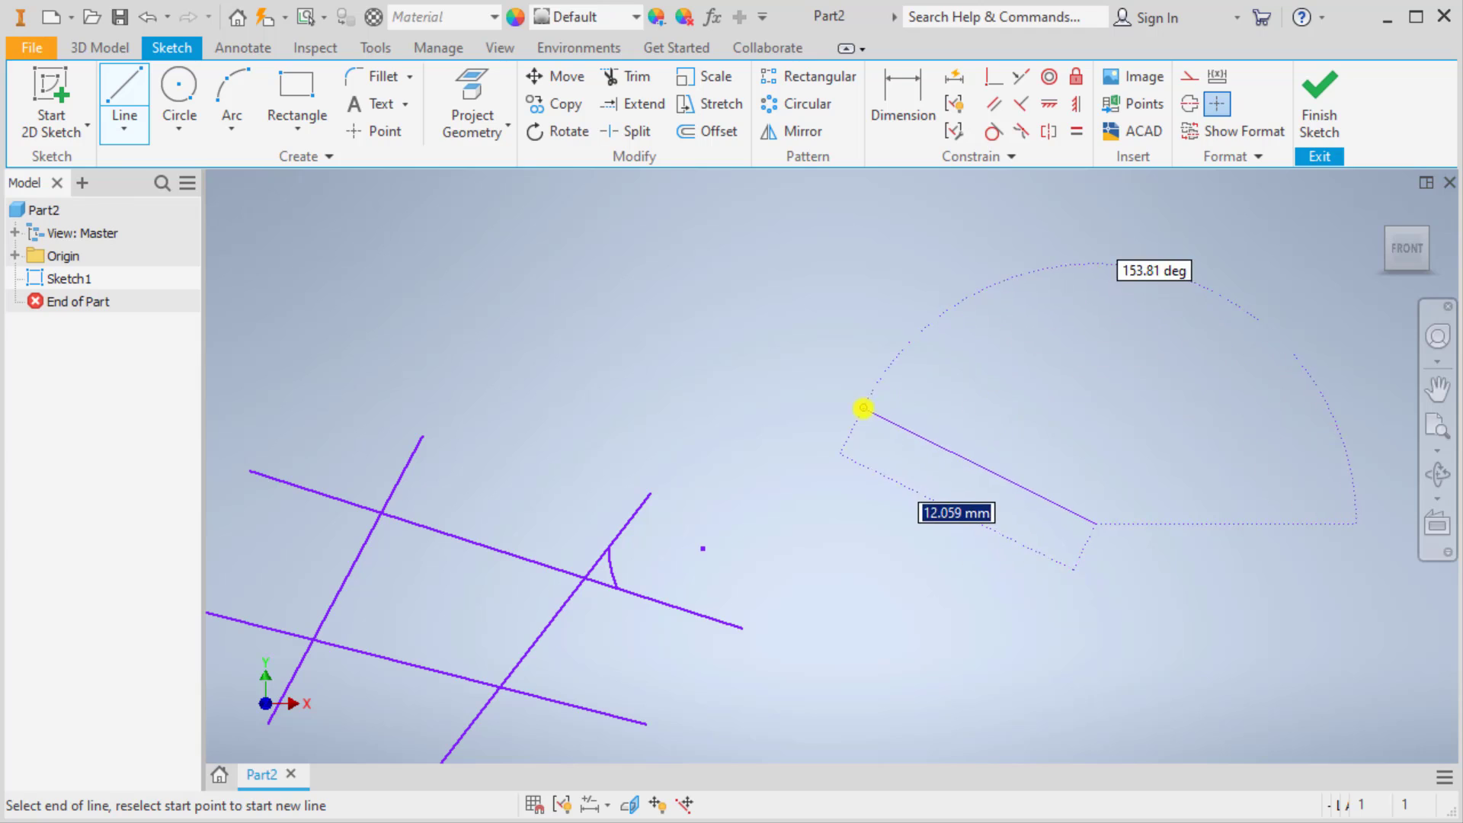
{"action": "left_click", "coordinate": [863, 408]}
{"action": "key", "text": "Escape"}
{"action": "key", "text": "Escape"}
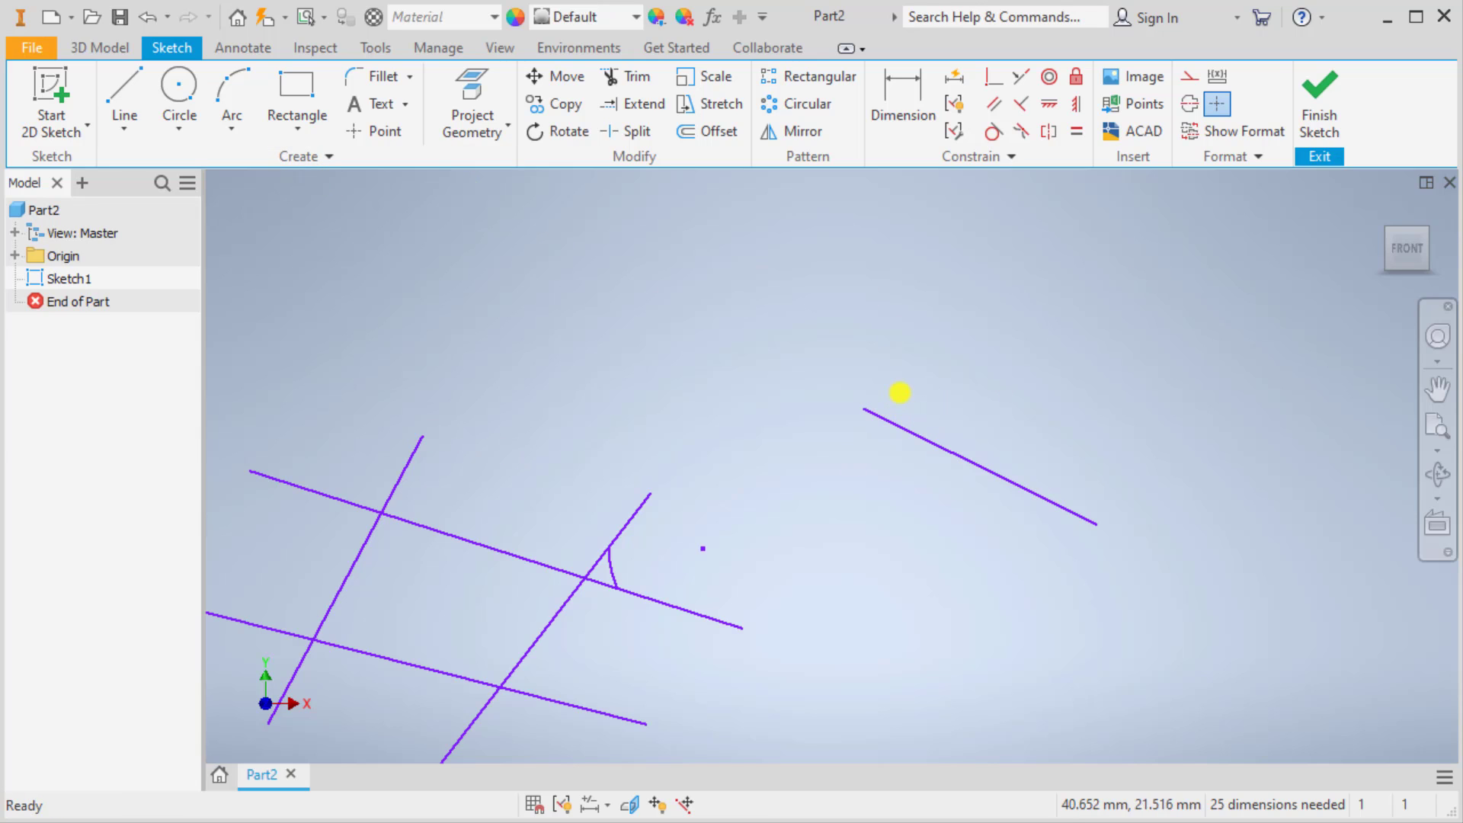
Step: Extend the separate line to its projected intersection with the left slanted line, using that slanted line as the boundary
{"action": "key", "text": "x"}
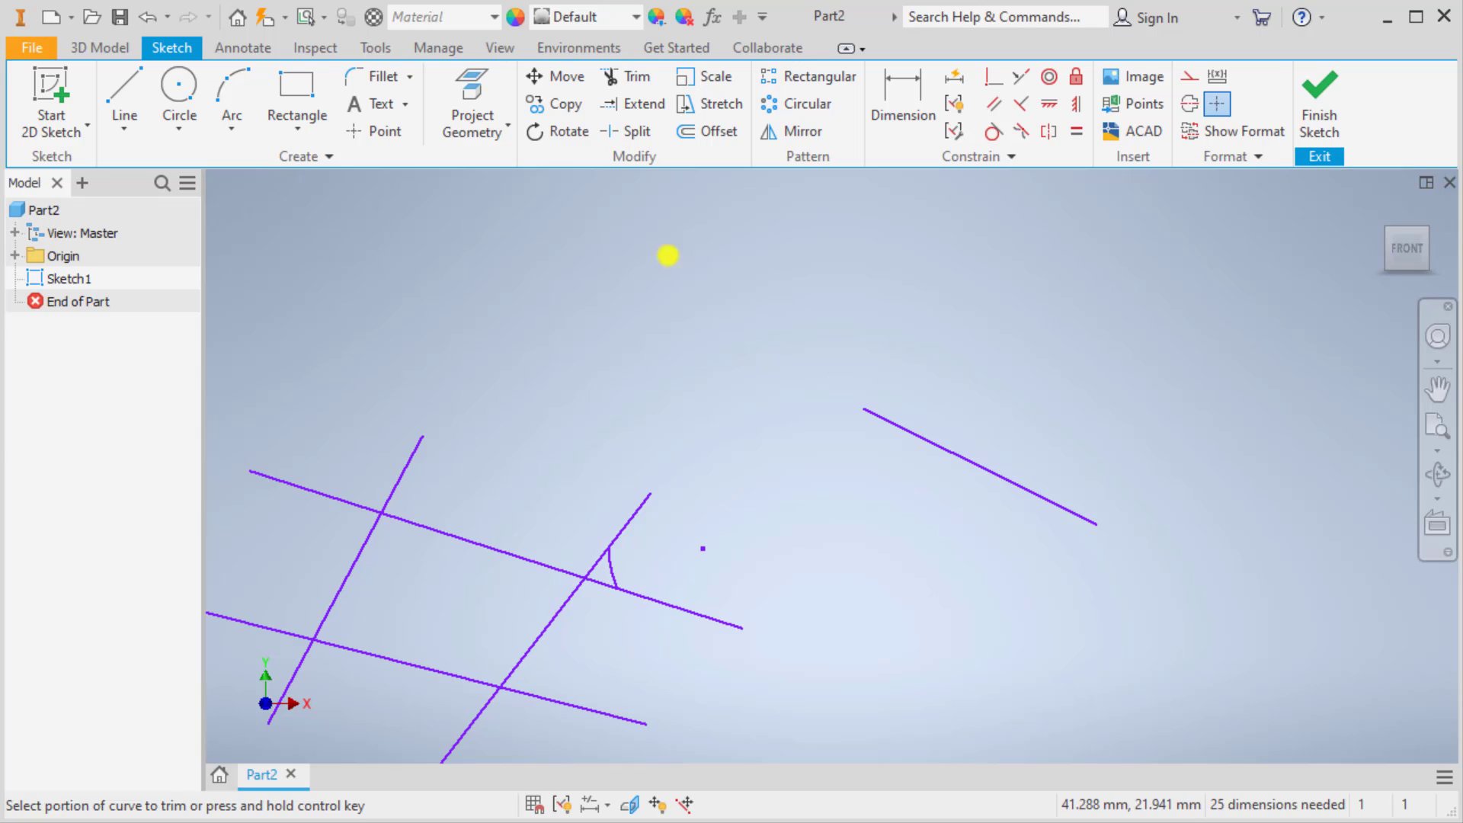
{"action": "left_click", "coordinate": [632, 104]}
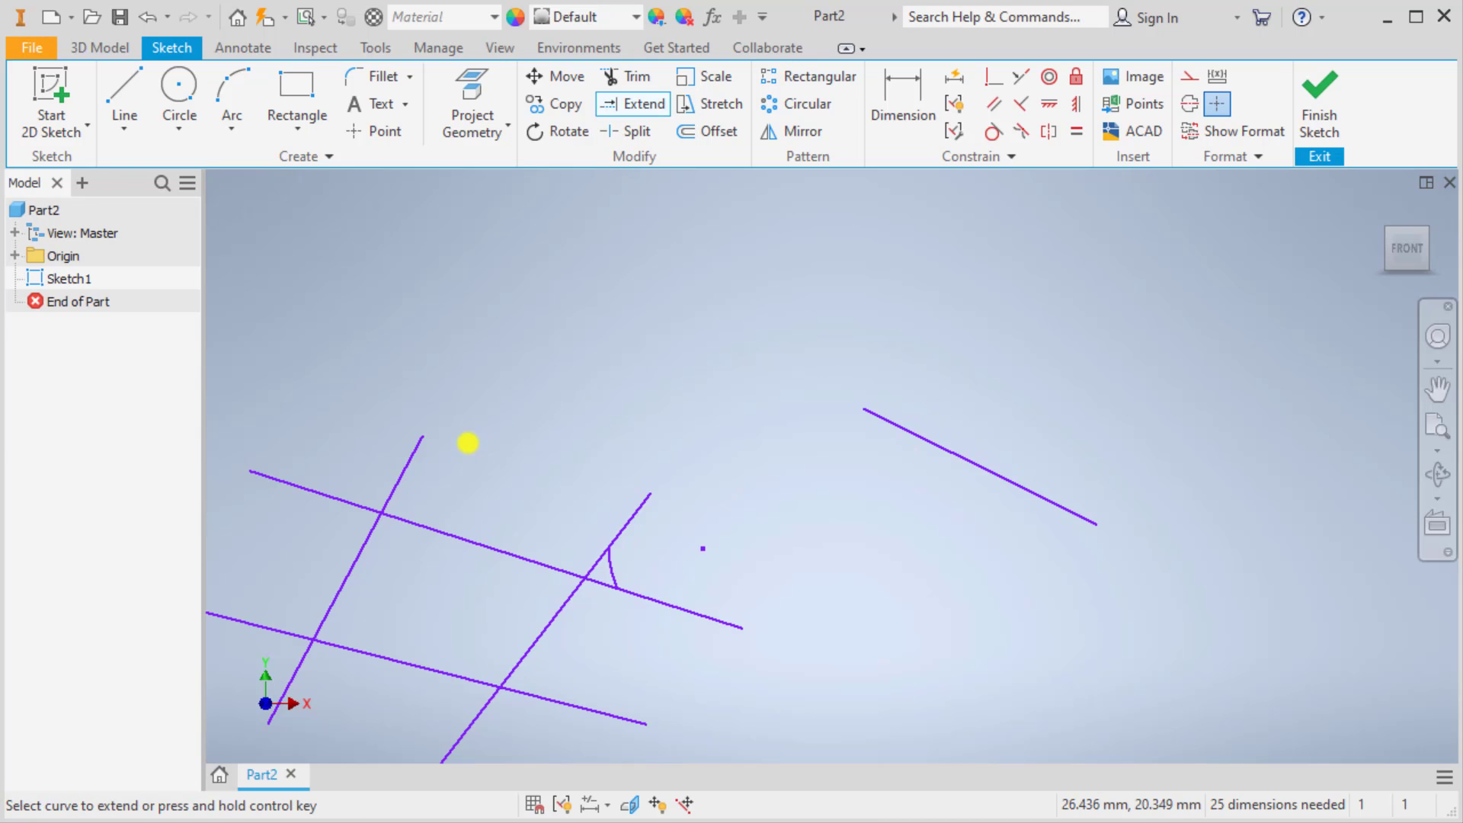
{"action": "left_click", "coordinate": [417, 457]}
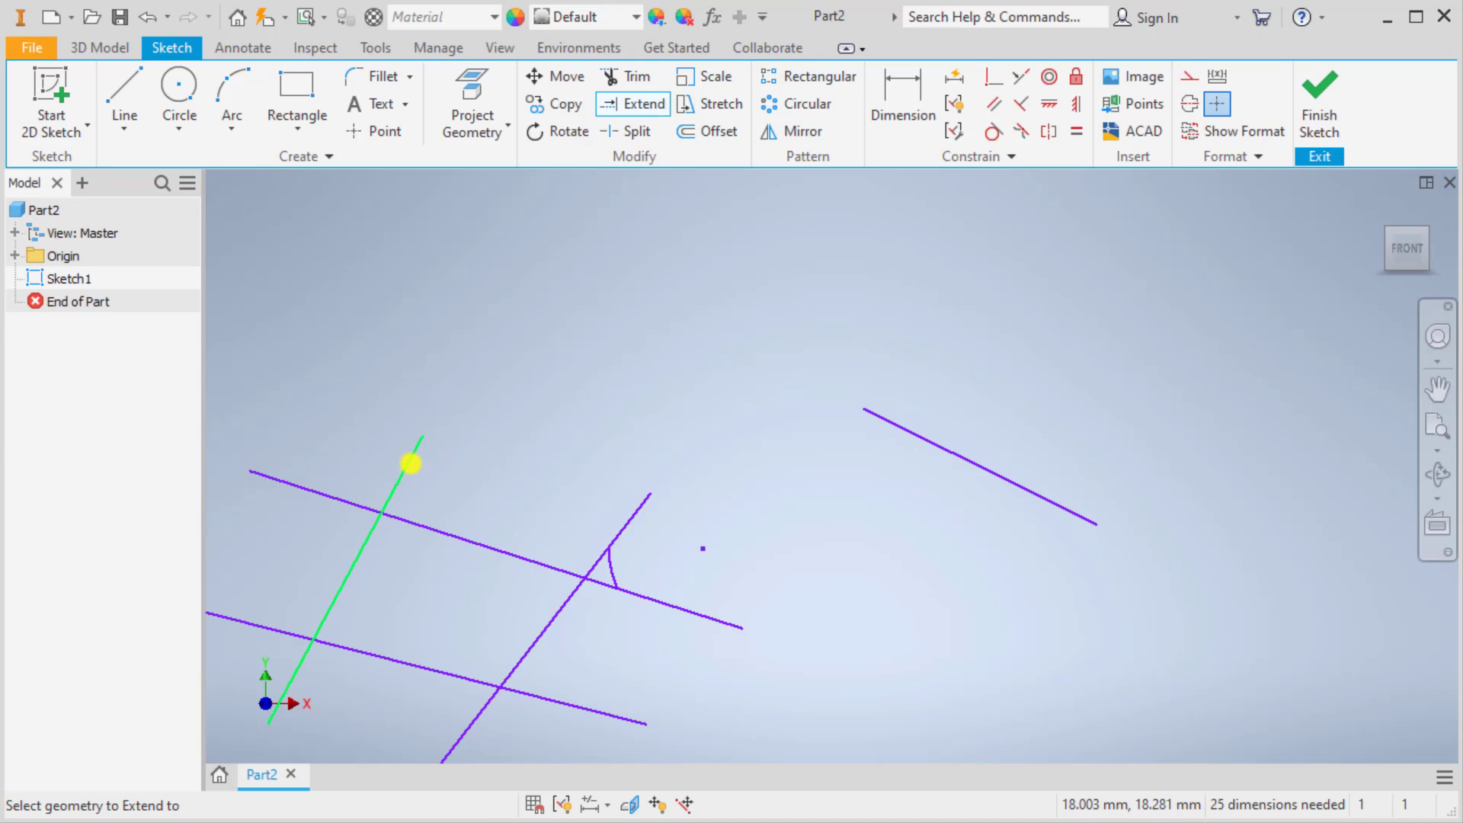
{"action": "left_click", "coordinate": [411, 463]}
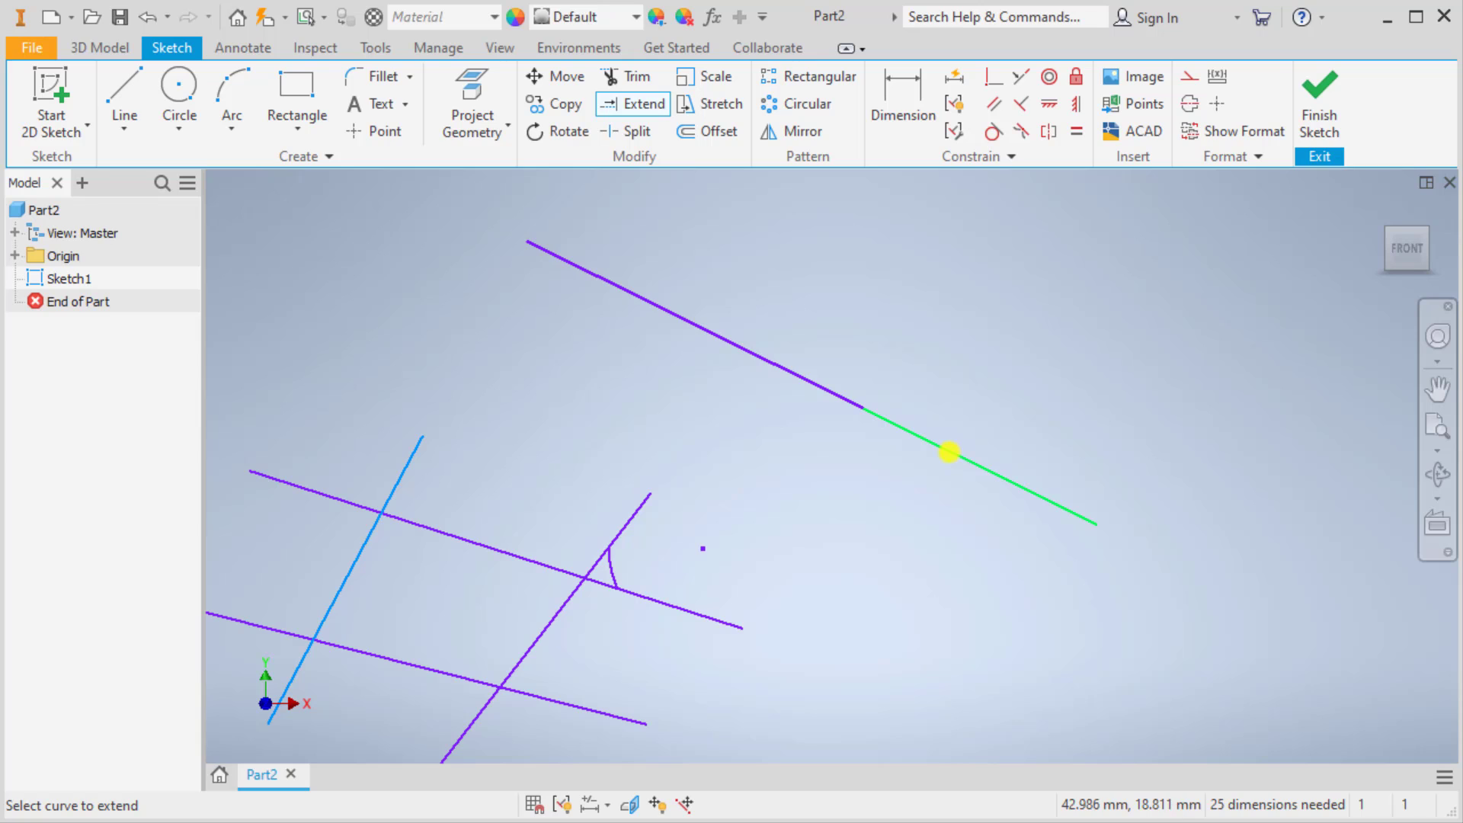
{"action": "left_click", "coordinate": [948, 451]}
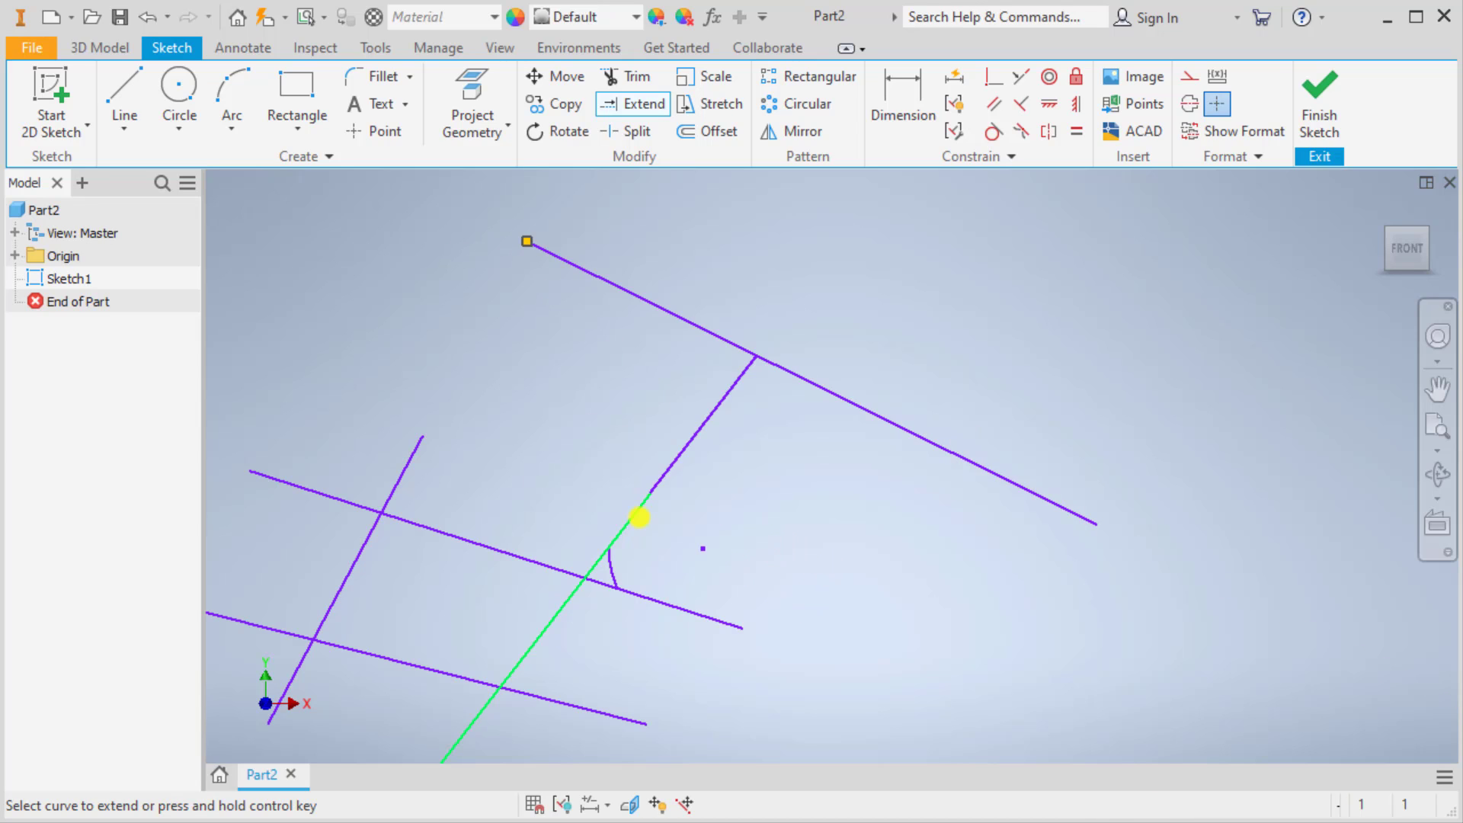
Step: Trim the separate line beyond the right slanted line's projection, with both slanted lines selected as boundaries
{"action": "left_click", "coordinate": [629, 76]}
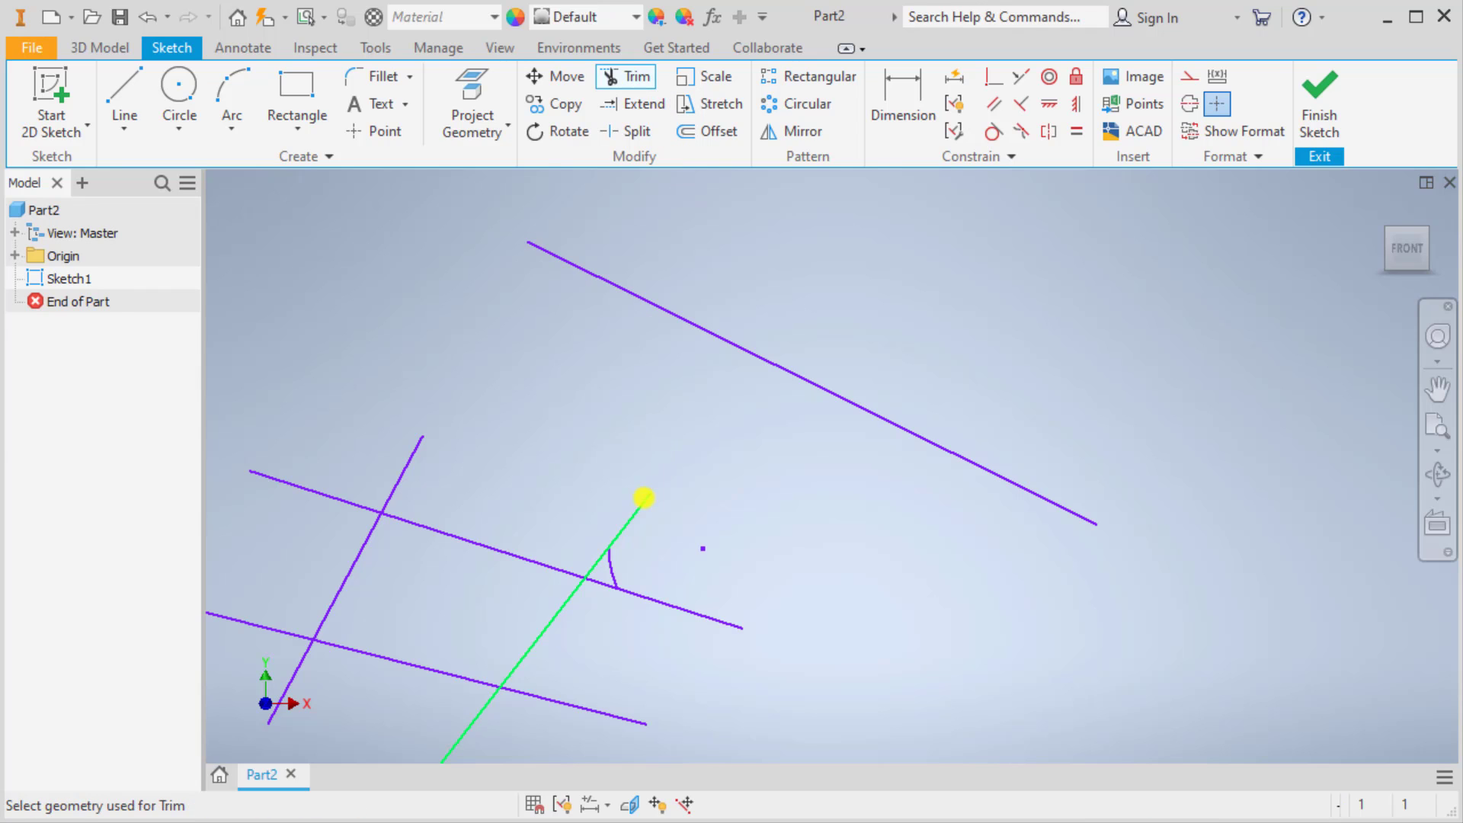
{"action": "left_click", "coordinate": [646, 499], "text": "ctrl"}
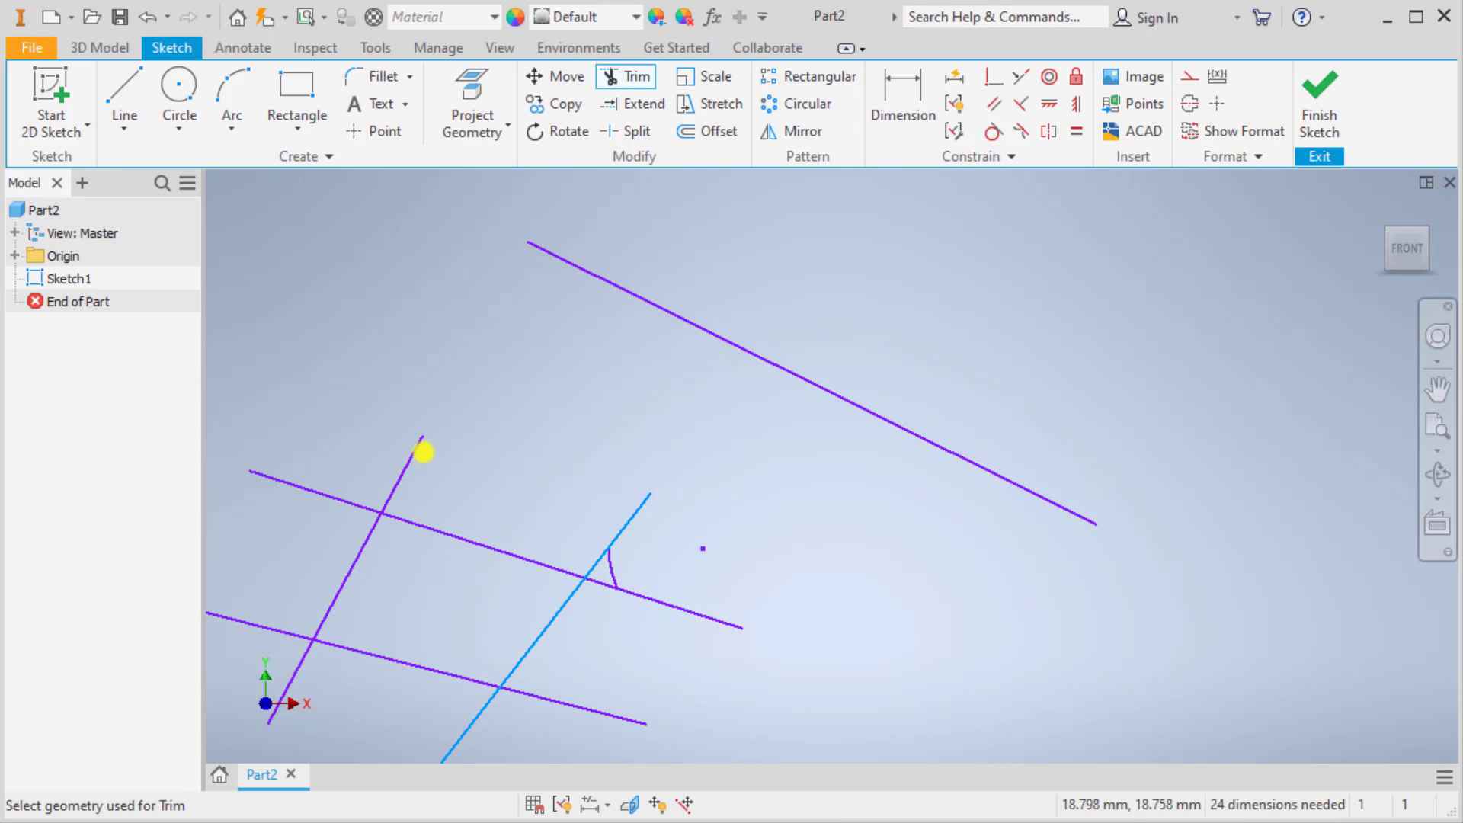
{"action": "left_click", "coordinate": [418, 447], "text": "ctrl"}
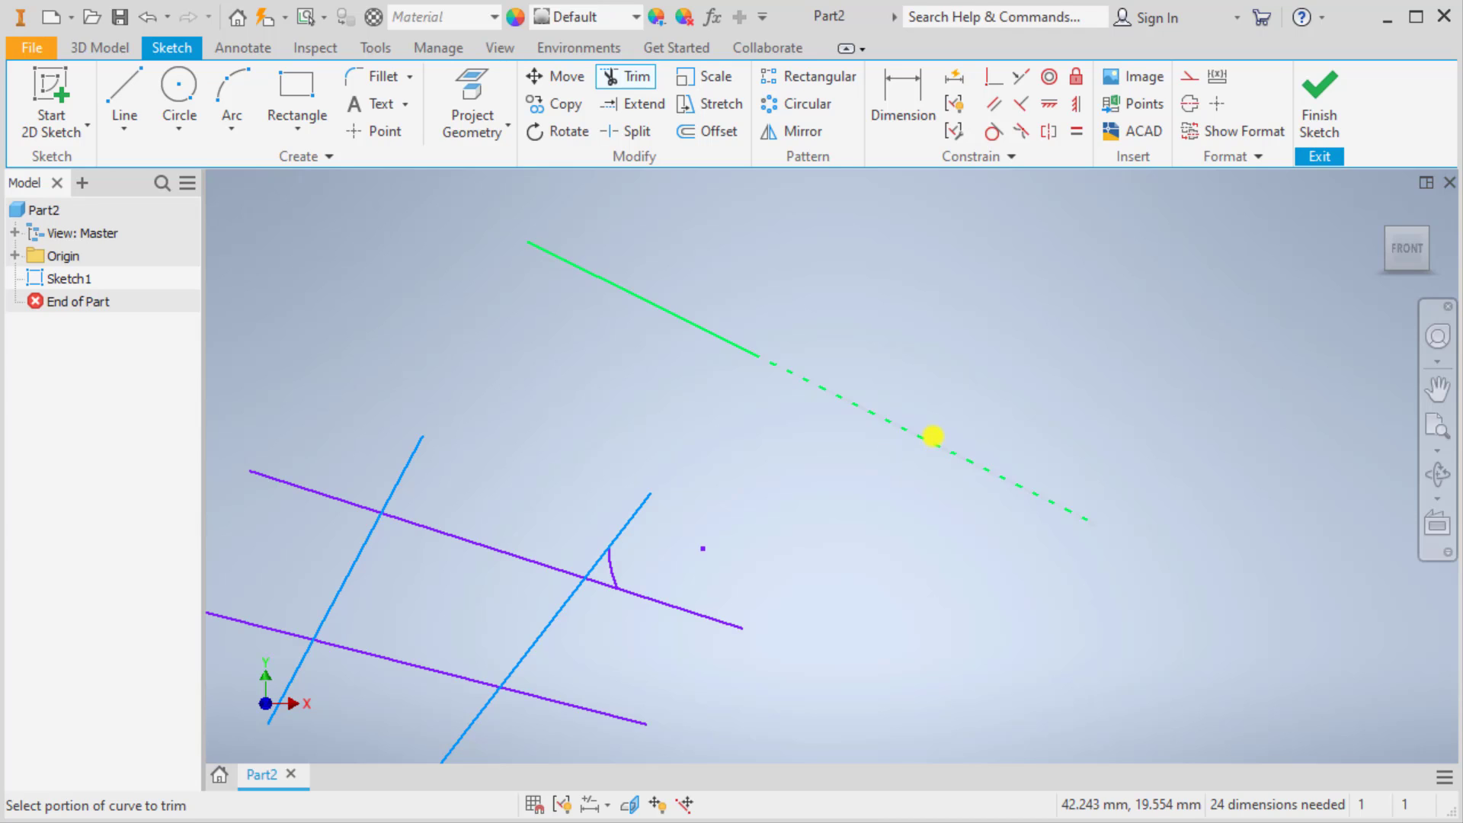
{"action": "left_click", "coordinate": [932, 436]}
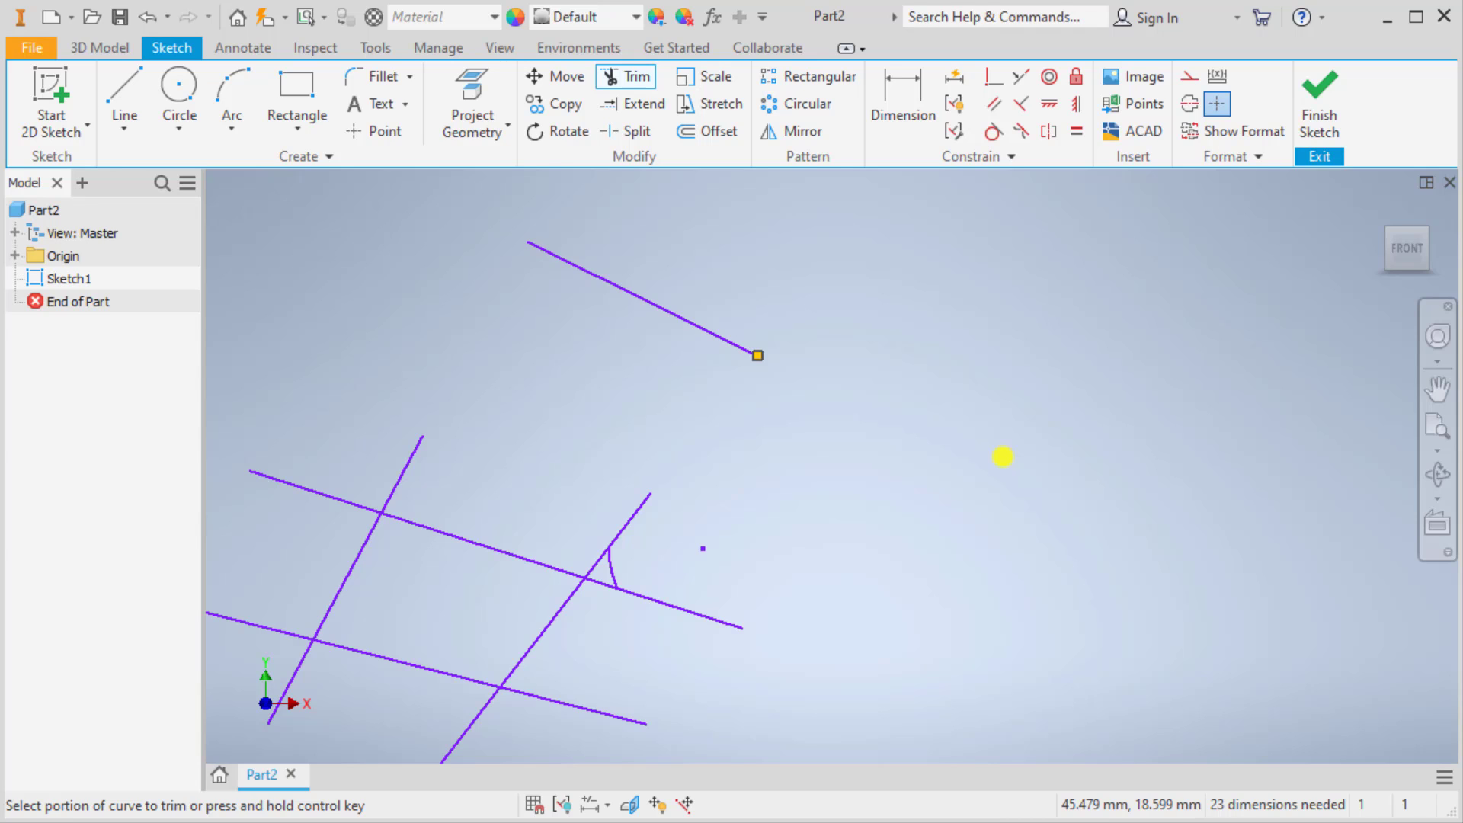
{"action": "key", "text": "Escape"}
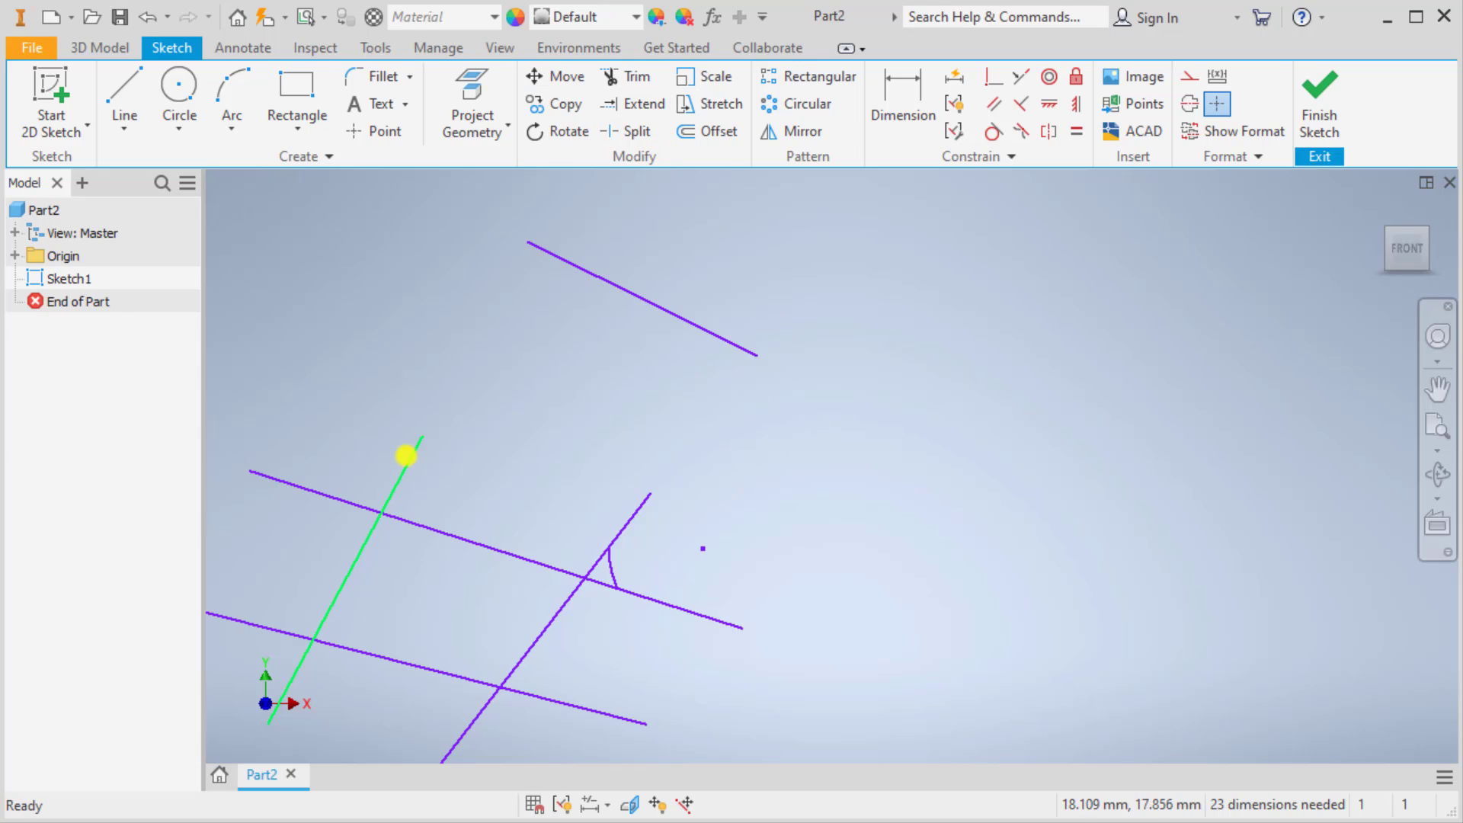
Step: Extend both slanted lines upward to meet the endpoints of the separate line, and finish the command
{"action": "left_click", "coordinate": [607, 103]}
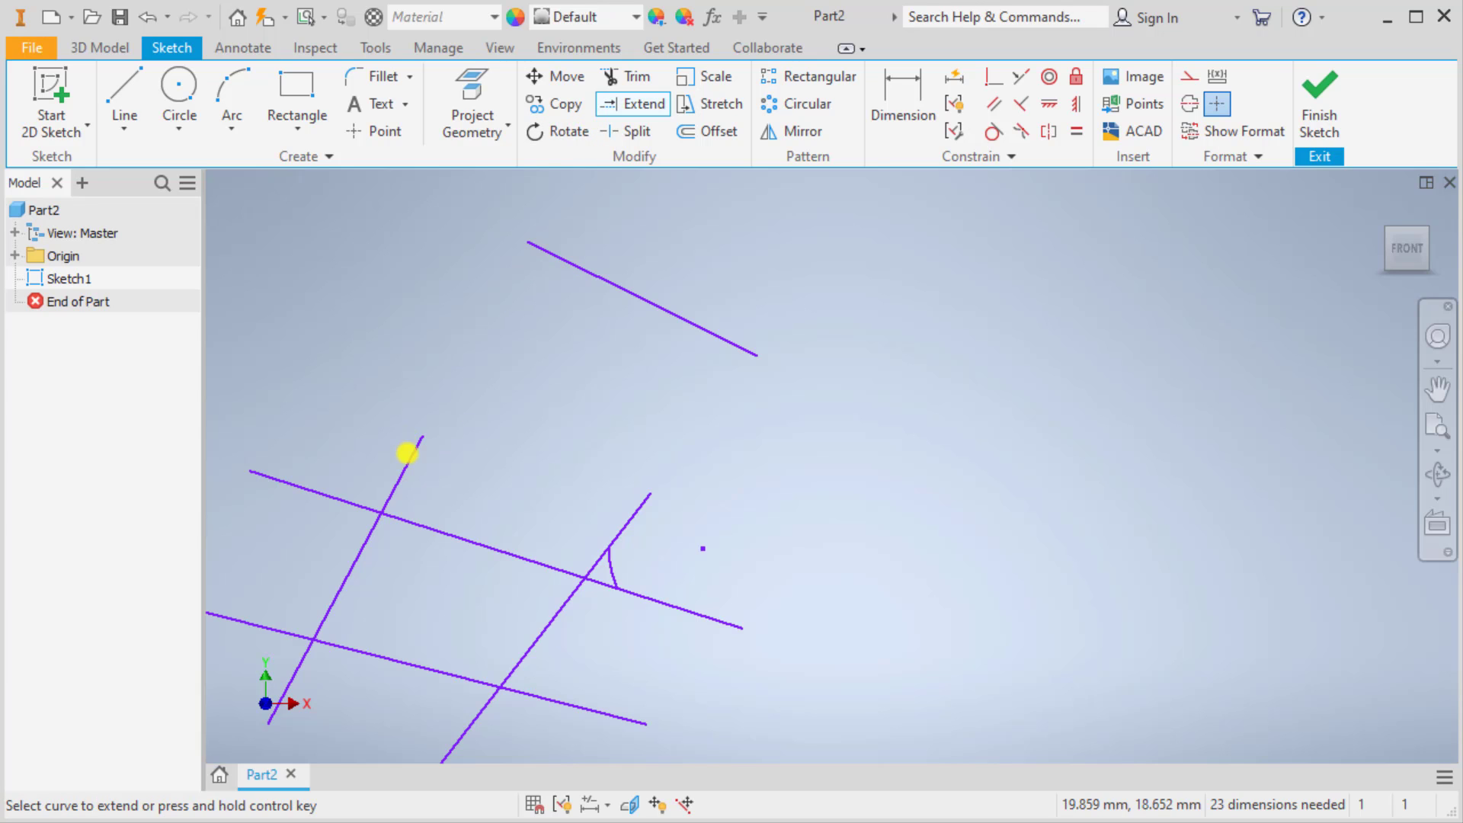
{"action": "left_click", "coordinate": [419, 455]}
{"action": "left_click", "coordinate": [643, 511]}
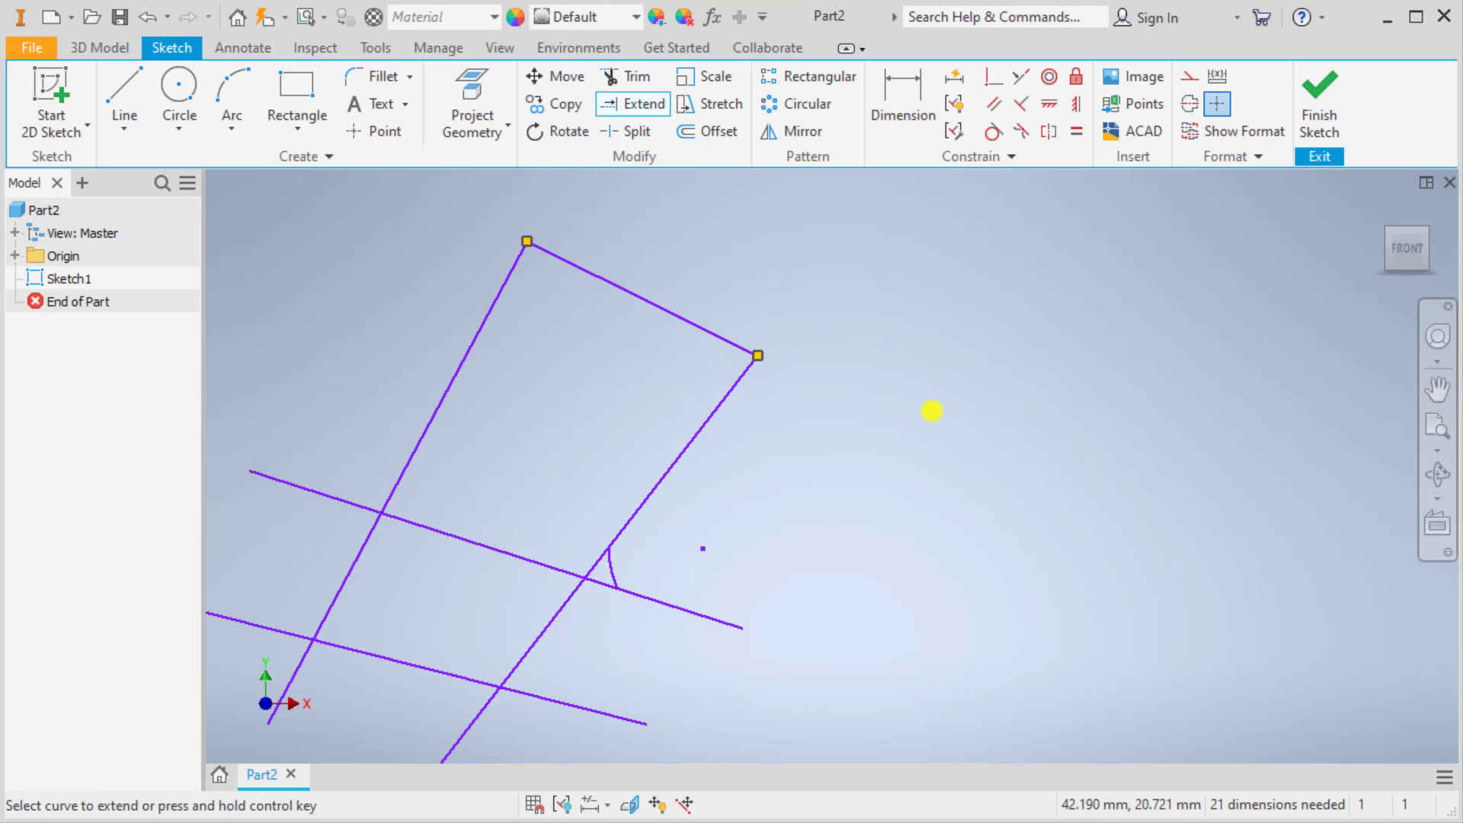
{"action": "middle_click_drag", "start_coordinate": [932, 410], "coordinate": [1048, 372]}
{"action": "key", "text": "Escape"}
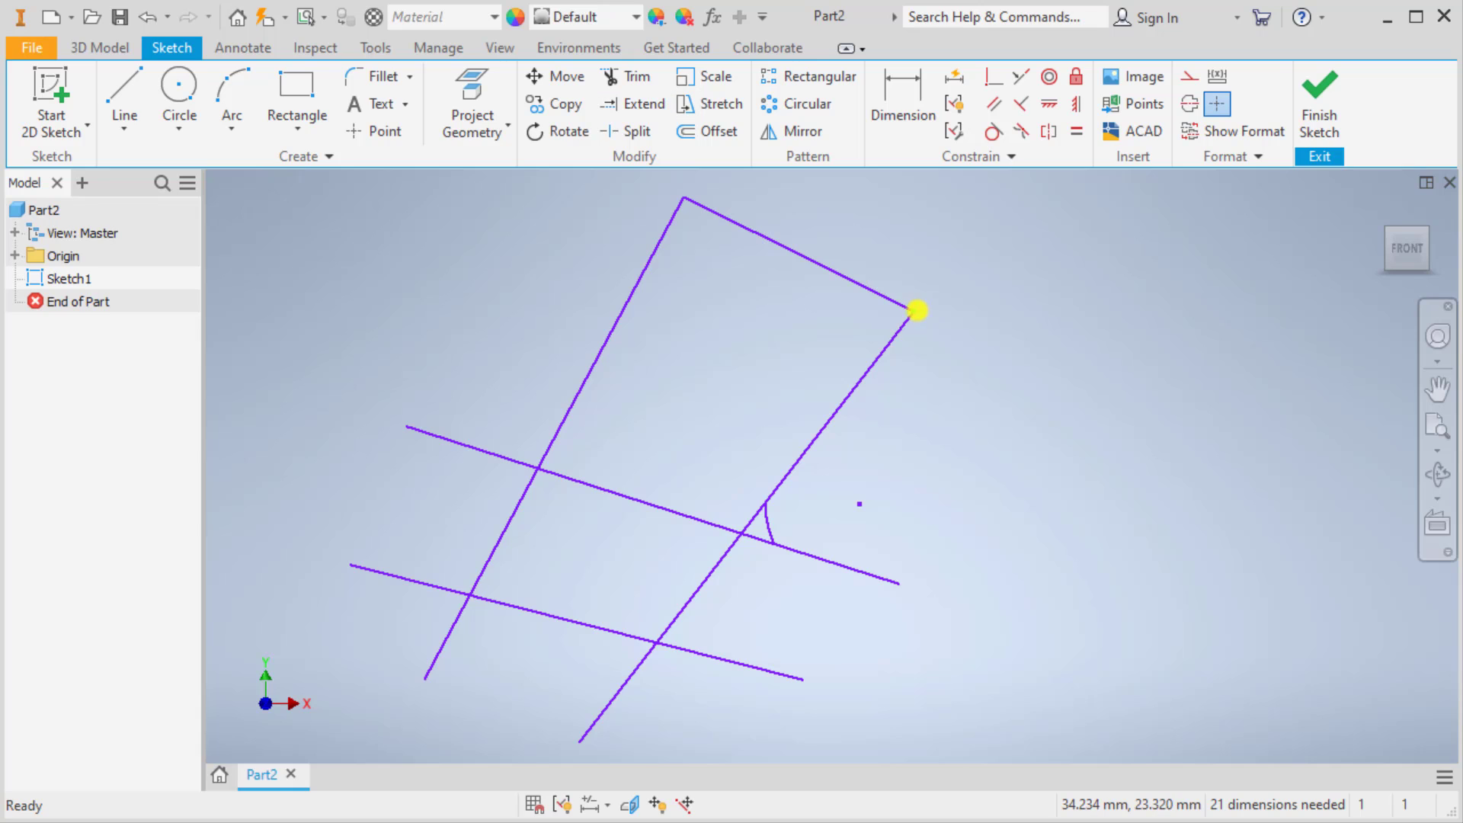
Step: Move the shared corner of the separate line and the right slanted line slightly up and outward
{"action": "left_click", "coordinate": [912, 314]}
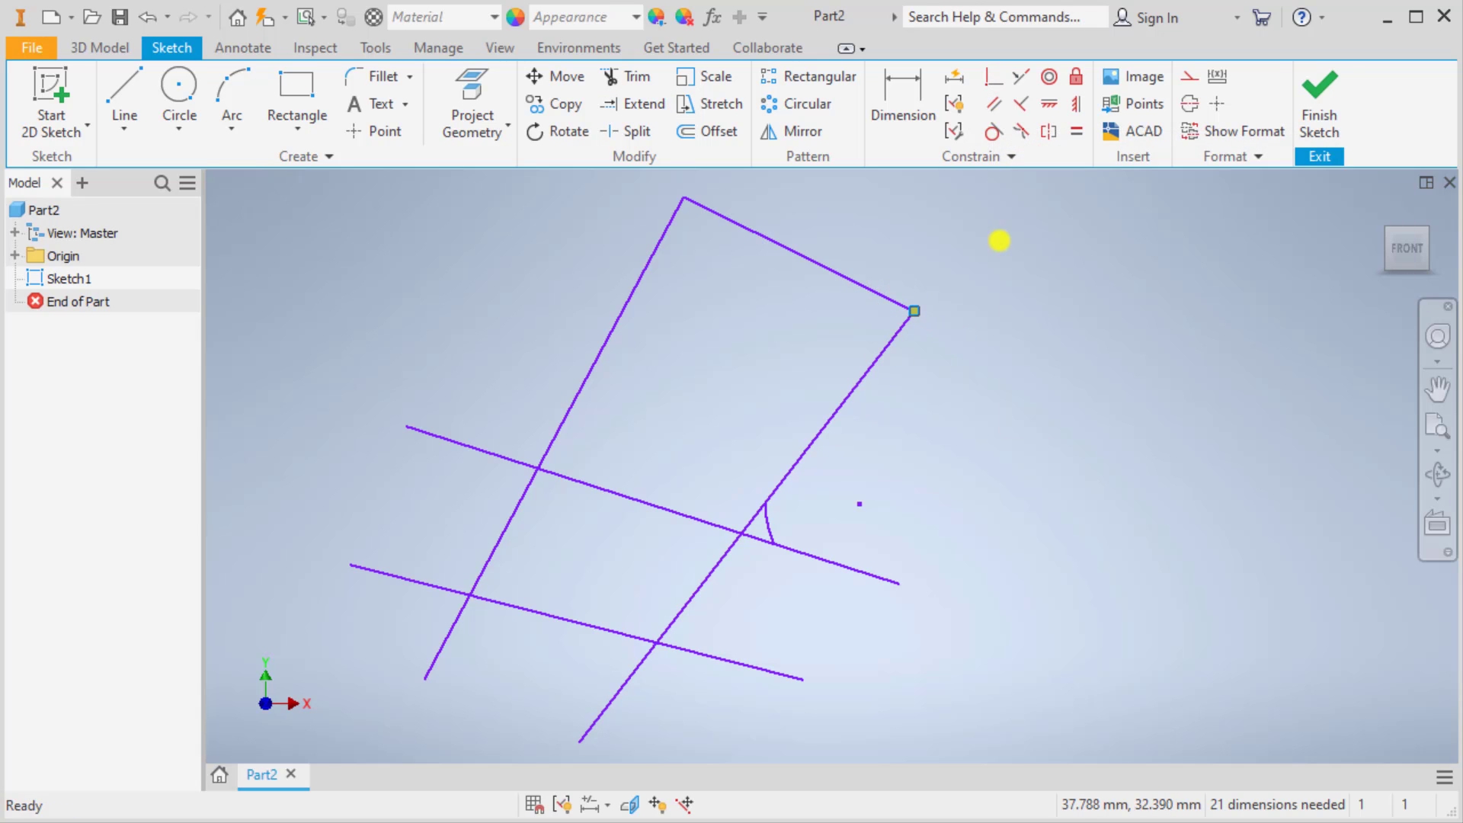
{"action": "left_click_drag", "start_coordinate": [911, 314], "coordinate": [970, 290]}
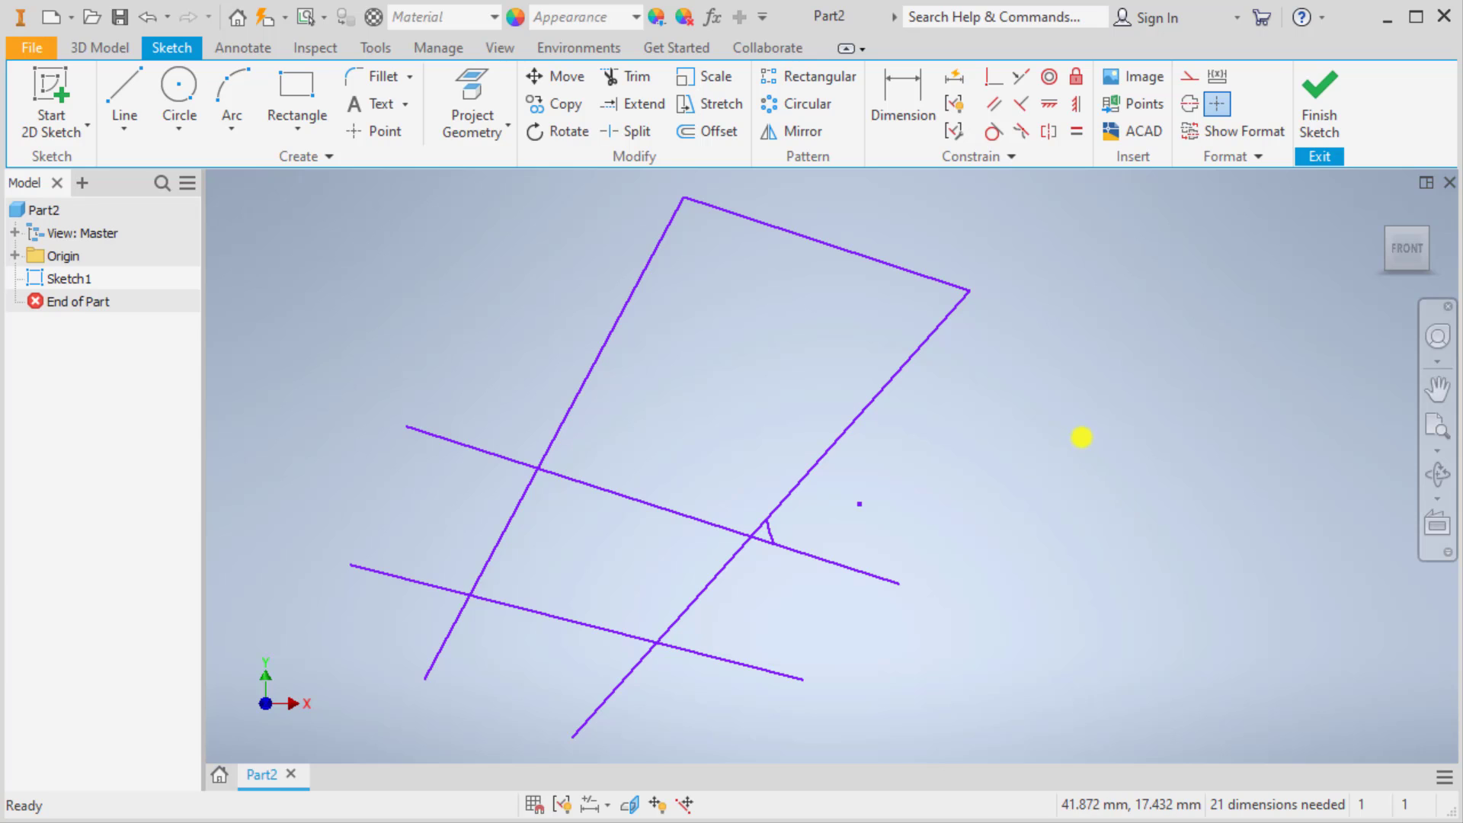
{"action": "mouse_move", "coordinate": [1067, 442]}
{"action": "middle_mouse_down"}
{"action": "mouse_move", "coordinate": [861, 518]}
{"action": "mouse_move", "coordinate": [748, 506]}
{"action": "mouse_move", "coordinate": [892, 457]}
{"action": "mouse_move", "coordinate": [826, 437]}
{"action": "mouse_move", "coordinate": [763, 444]}
{"action": "middle_mouse_up"}
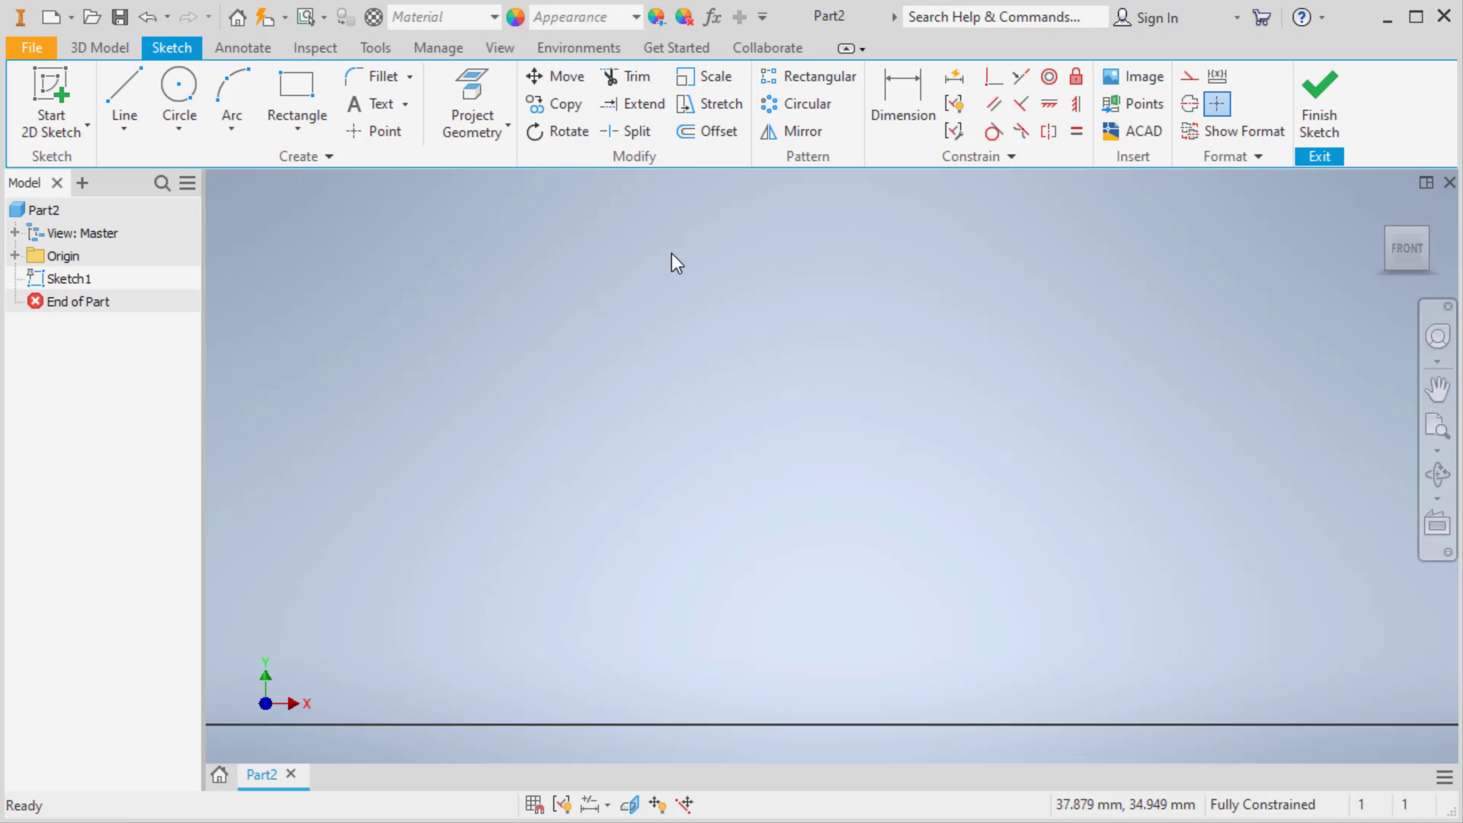
Step: Draw a circle about 16 mm in diameter in the empty area of the sketch
{"action": "left_click", "coordinate": [183, 122]}
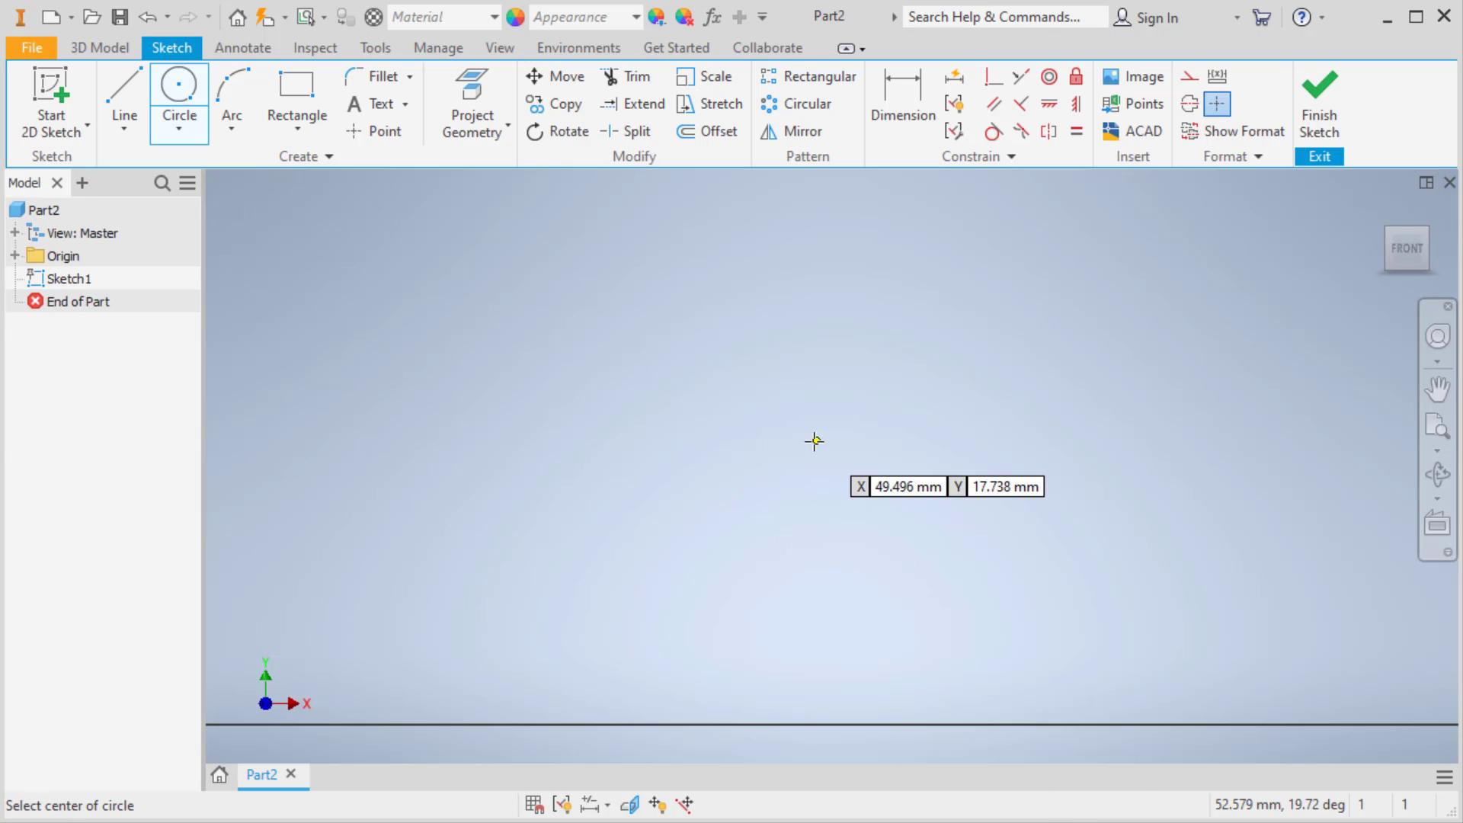
{"action": "middle_click_drag", "start_coordinate": [762, 450], "coordinate": [732, 468]}
{"action": "left_click", "coordinate": [571, 430]}
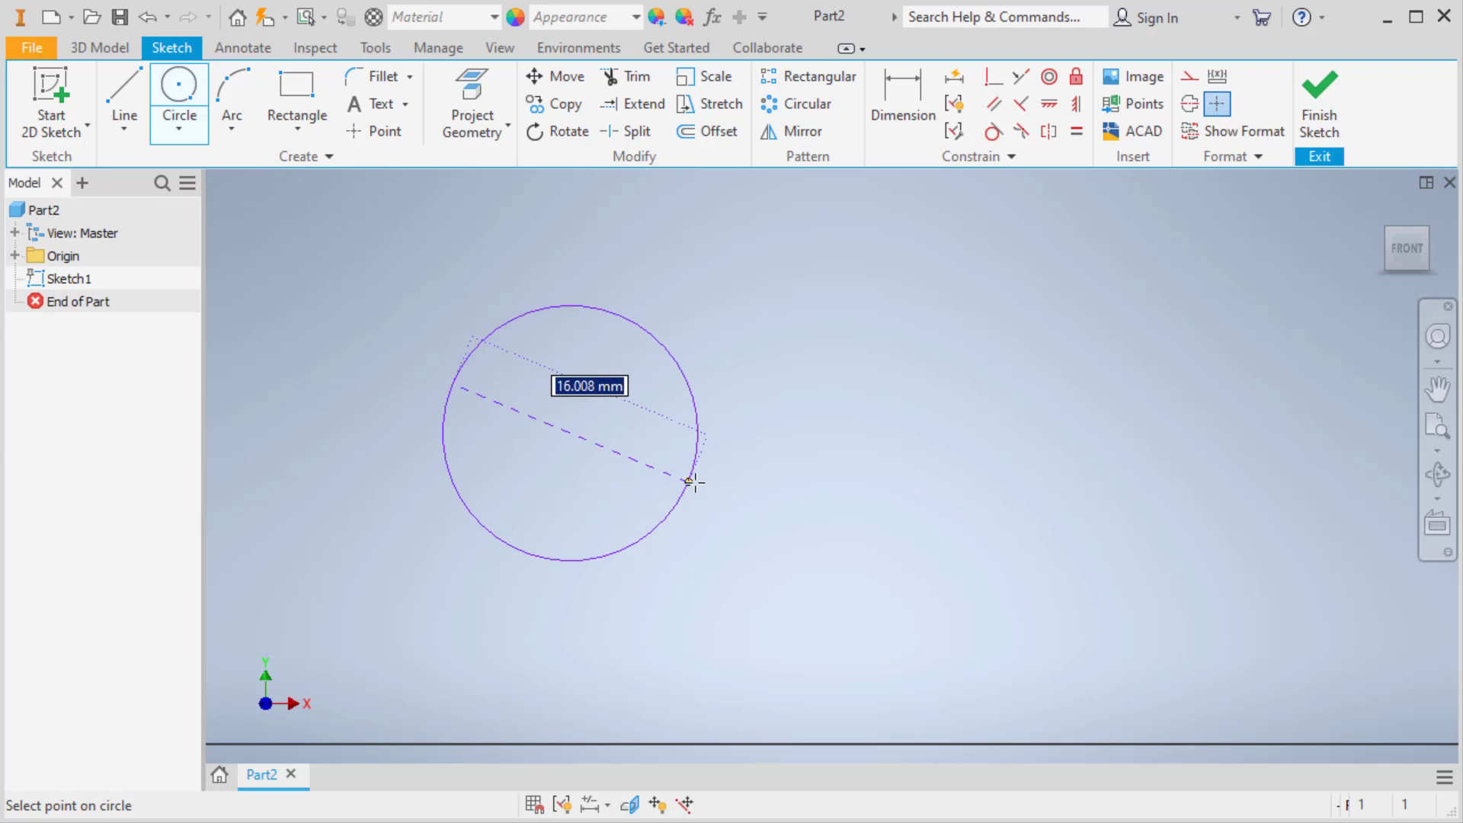
{"action": "left_click", "coordinate": [688, 474]}
Step: Draw two separate slanted lines crossing the lower right edge of the circle, each starting outside and ending inside it
{"action": "left_click", "coordinate": [124, 107]}
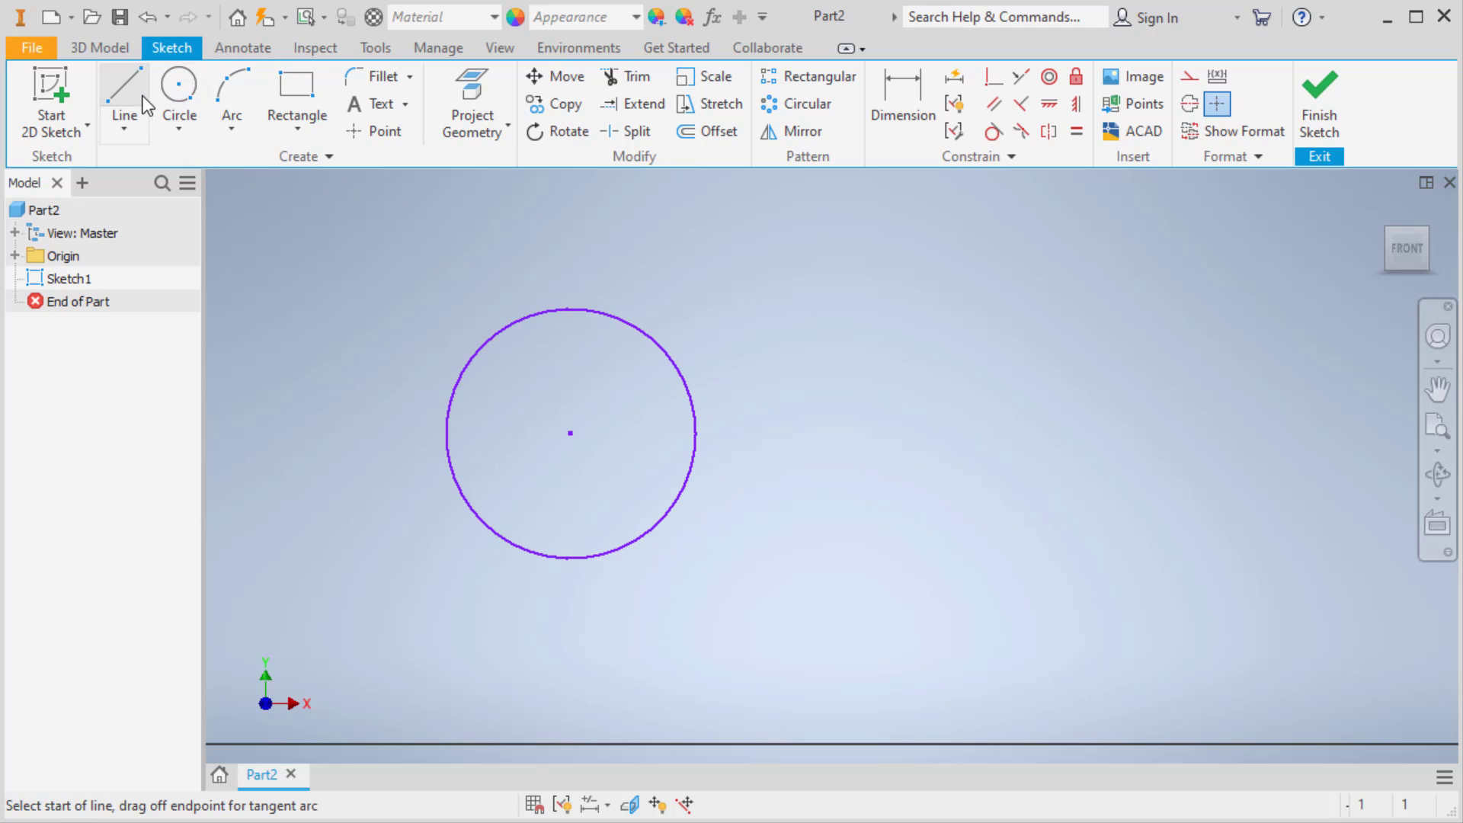
{"action": "left_click", "coordinate": [748, 568]}
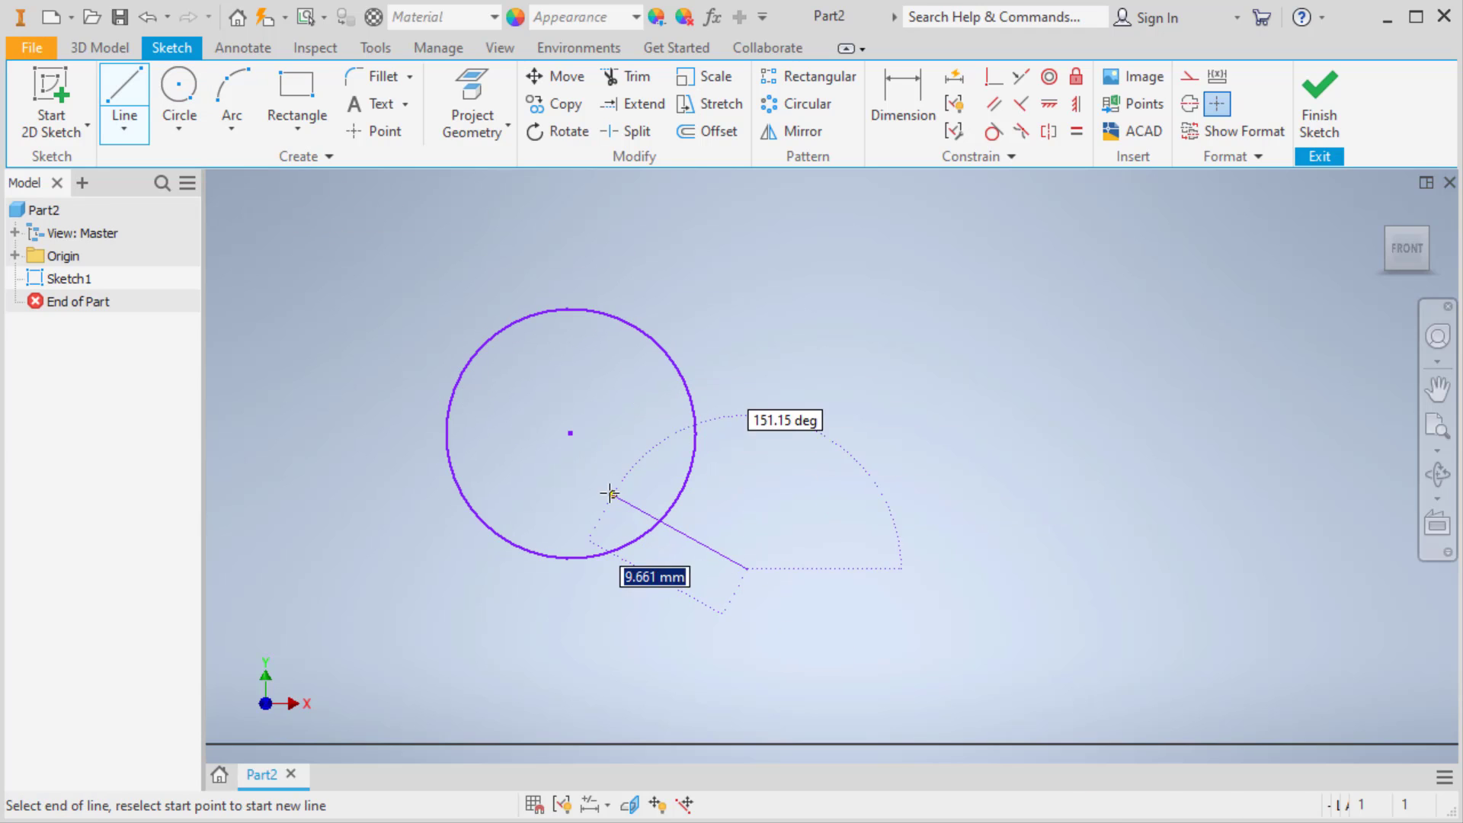
{"action": "key", "text": "Escape"}
{"action": "key", "text": "l"}
{"action": "left_click", "coordinate": [808, 479]}
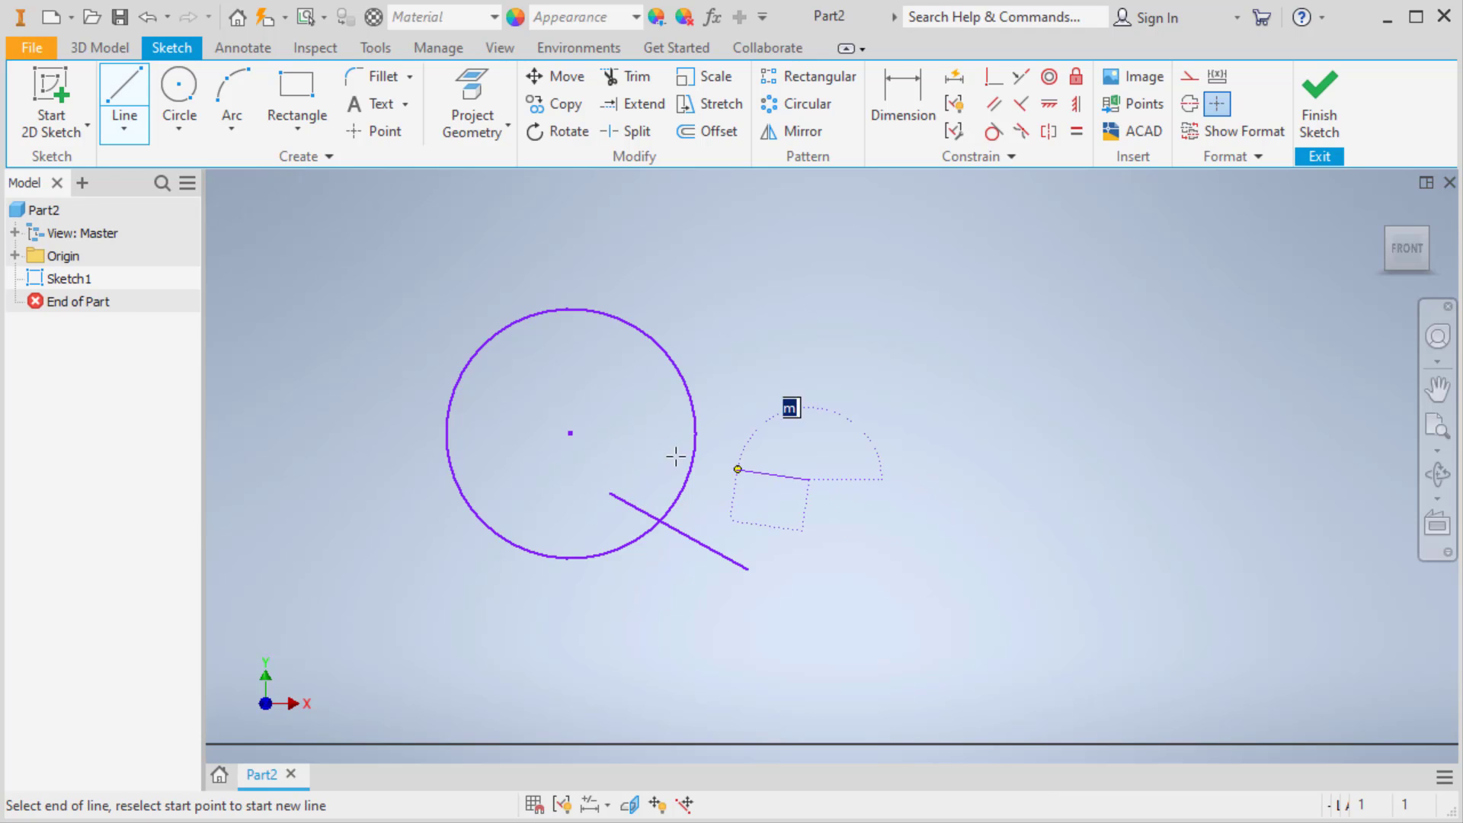
{"action": "left_click", "coordinate": [660, 448]}
{"action": "key", "text": "Escape"}
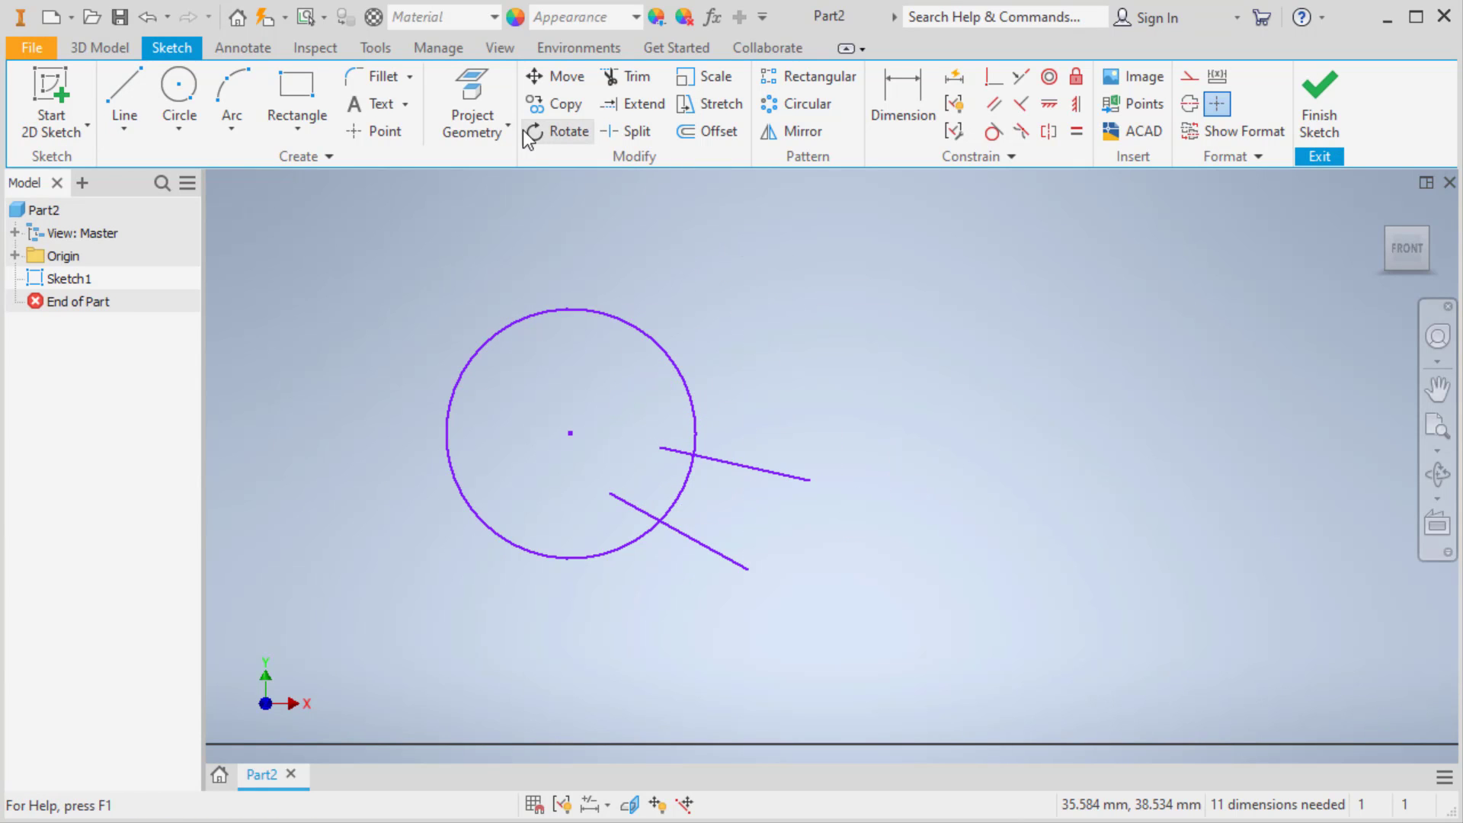
Step: Try to split the circle at its intersections with the two slanted lines
{"action": "left_click", "coordinate": [646, 133]}
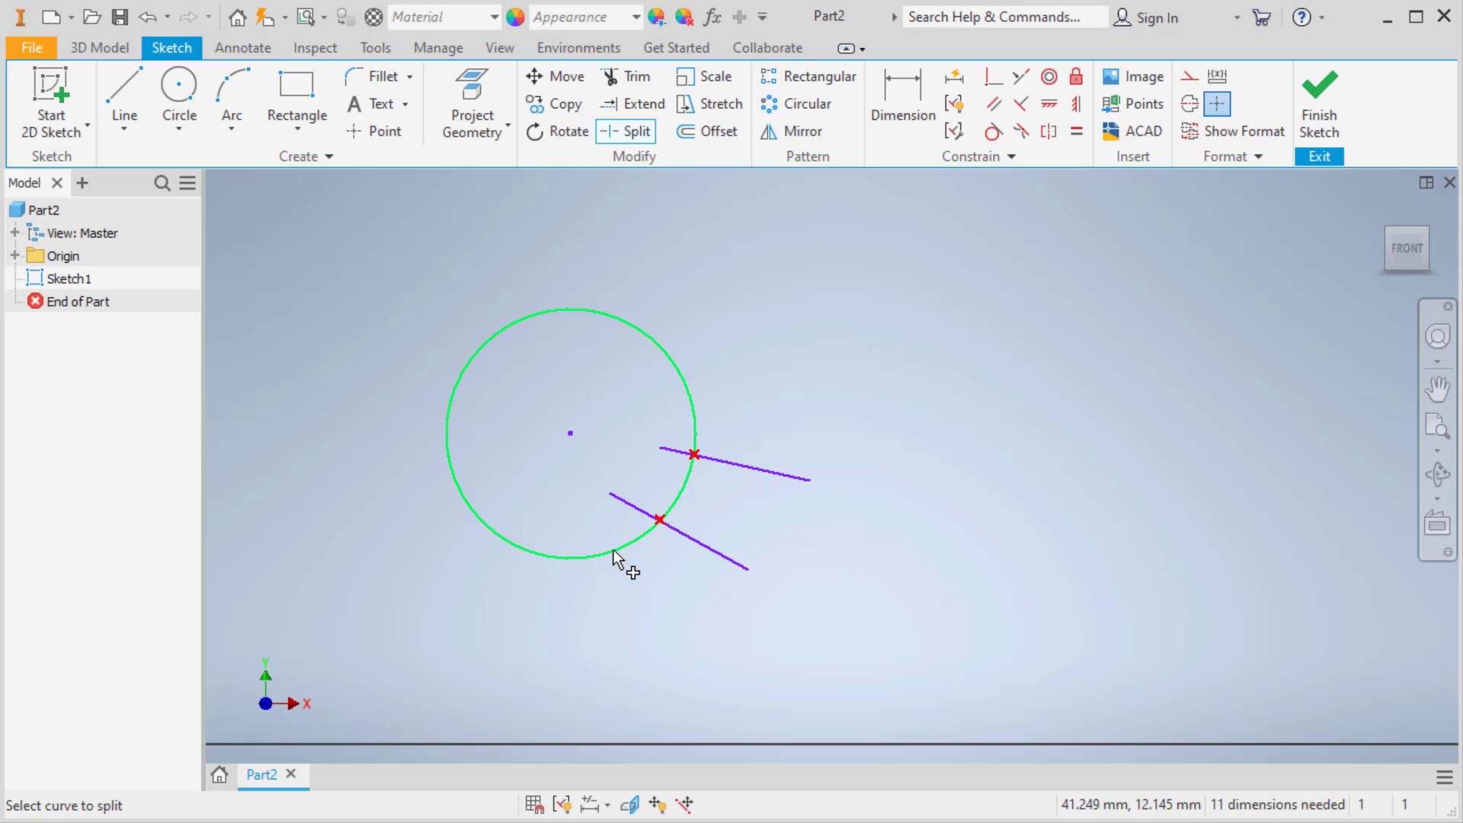
{"action": "left_click", "coordinate": [661, 526]}
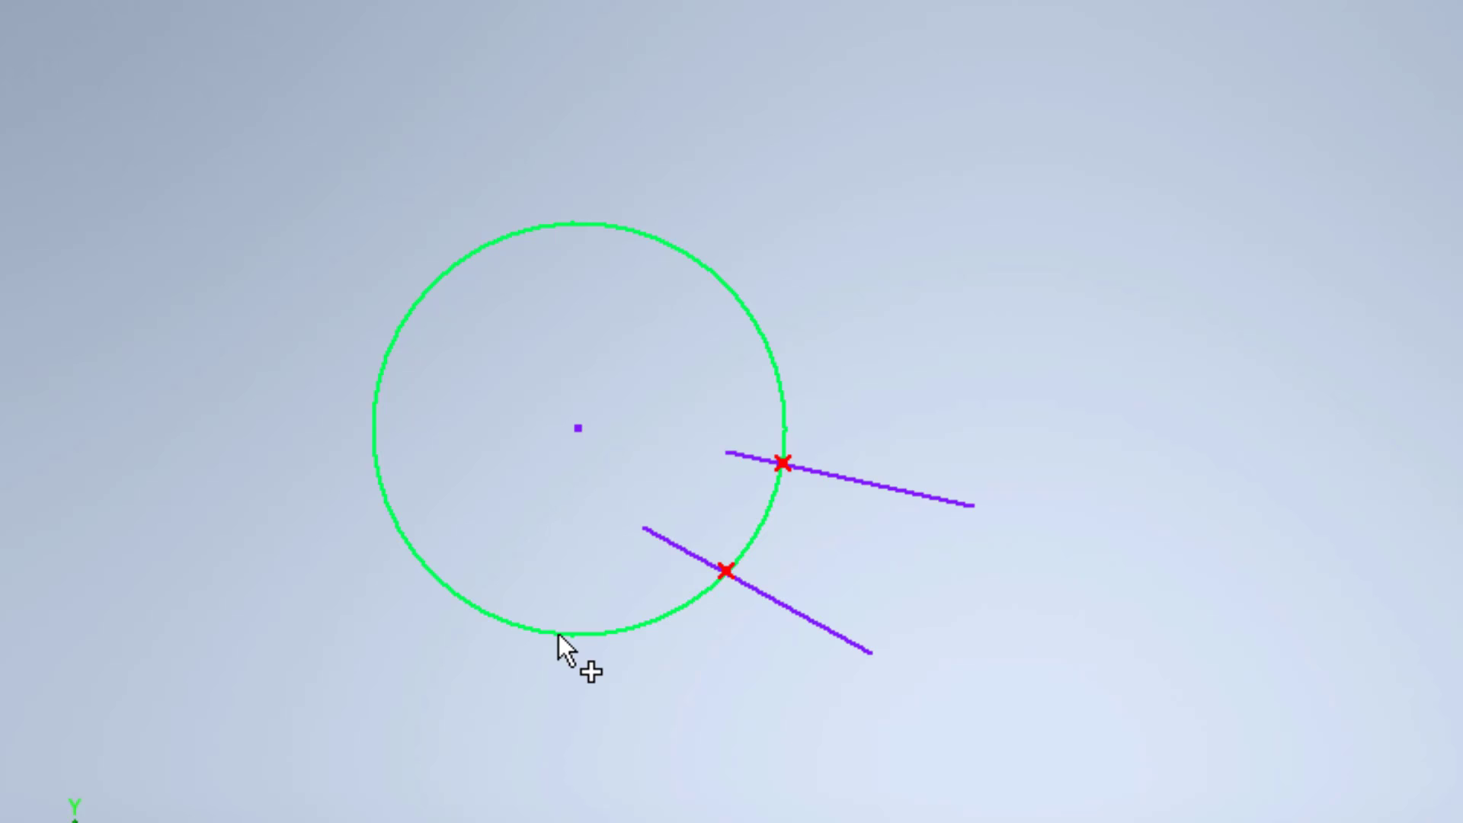
{"action": "left_click", "coordinate": [690, 588]}
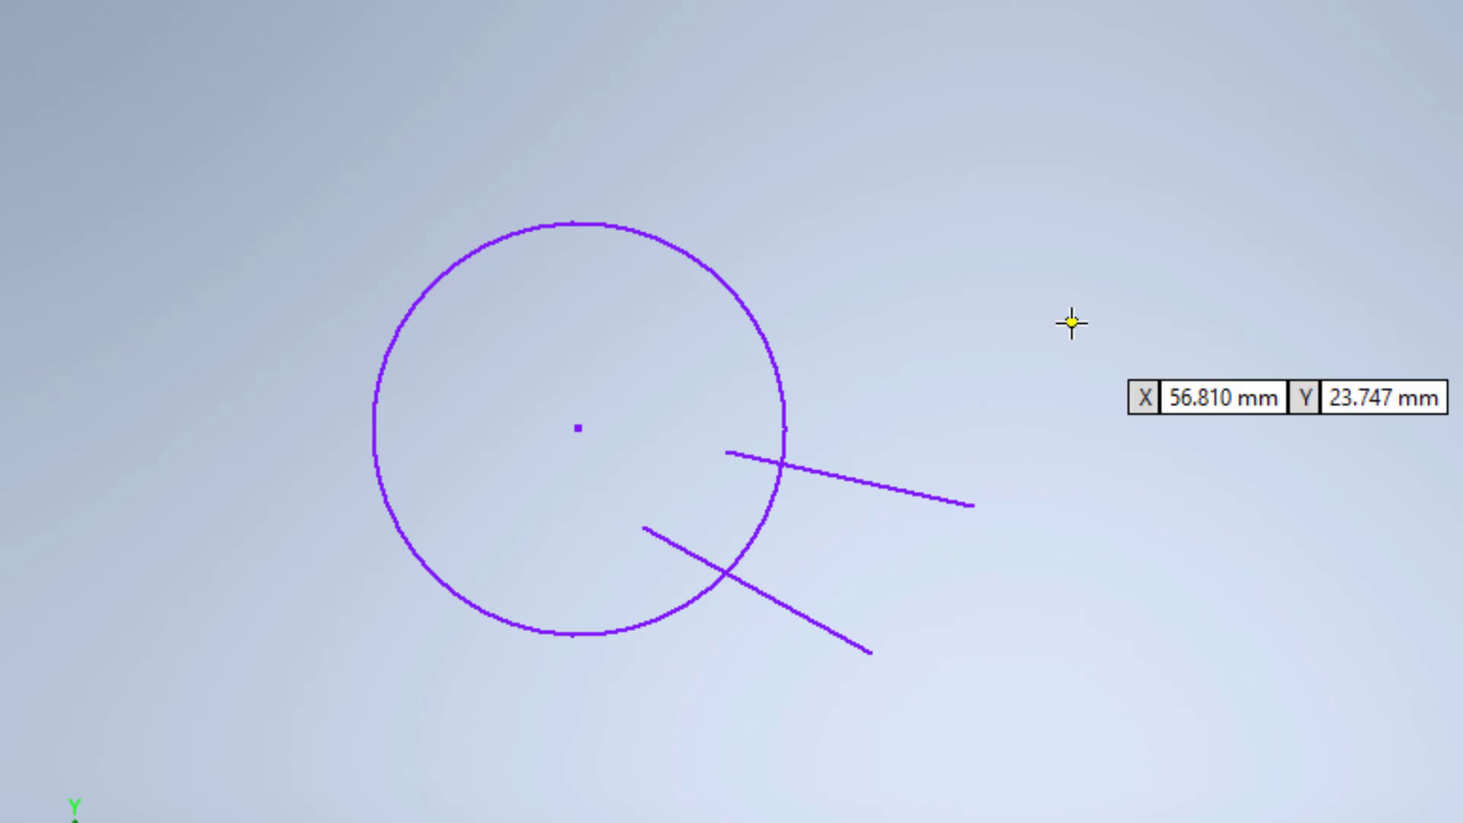
Step: Draw a horizontal line crossing the upper right edge of the circle, from outside to inside
{"action": "left_click", "coordinate": [921, 324]}
{"action": "left_click", "coordinate": [662, 324]}
{"action": "key", "text": "Escape"}
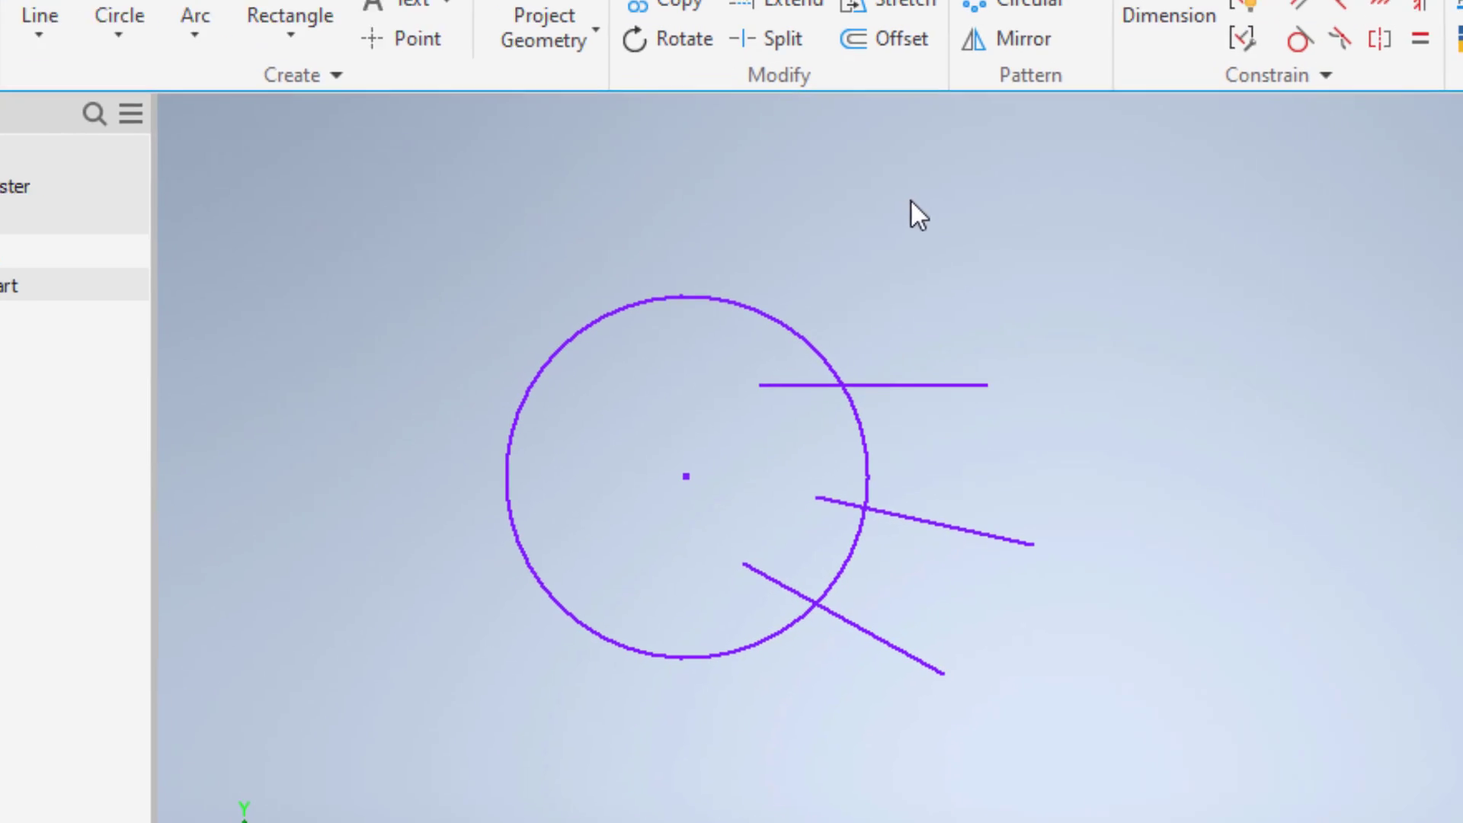
Step: Split the circle at the horizontal and lower slanted lines, and split the resulting right arc at the middle slanted line
{"action": "left_click", "coordinate": [797, 67]}
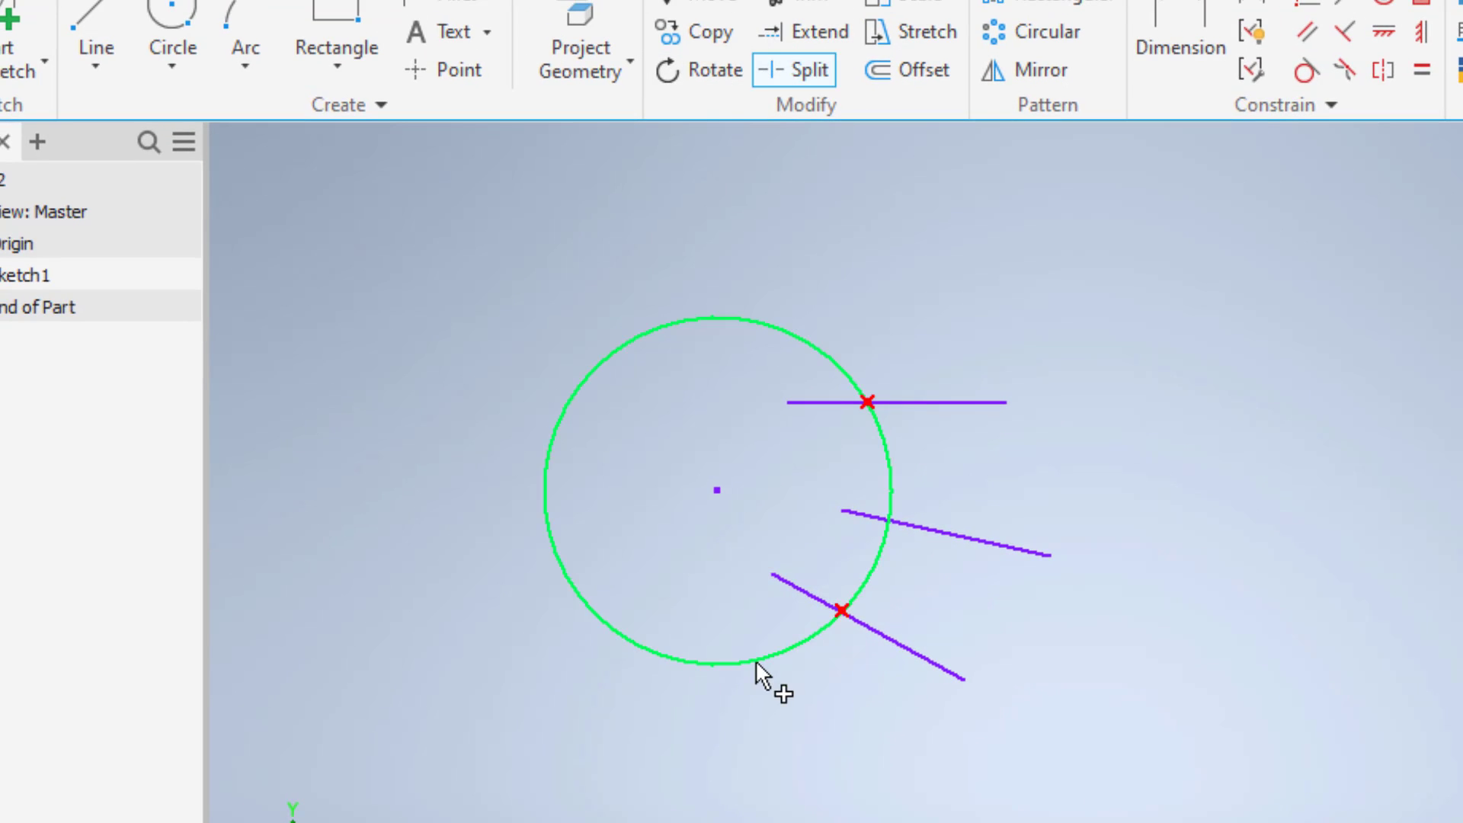
{"action": "left_click", "coordinate": [838, 605]}
{"action": "left_click", "coordinate": [639, 637]}
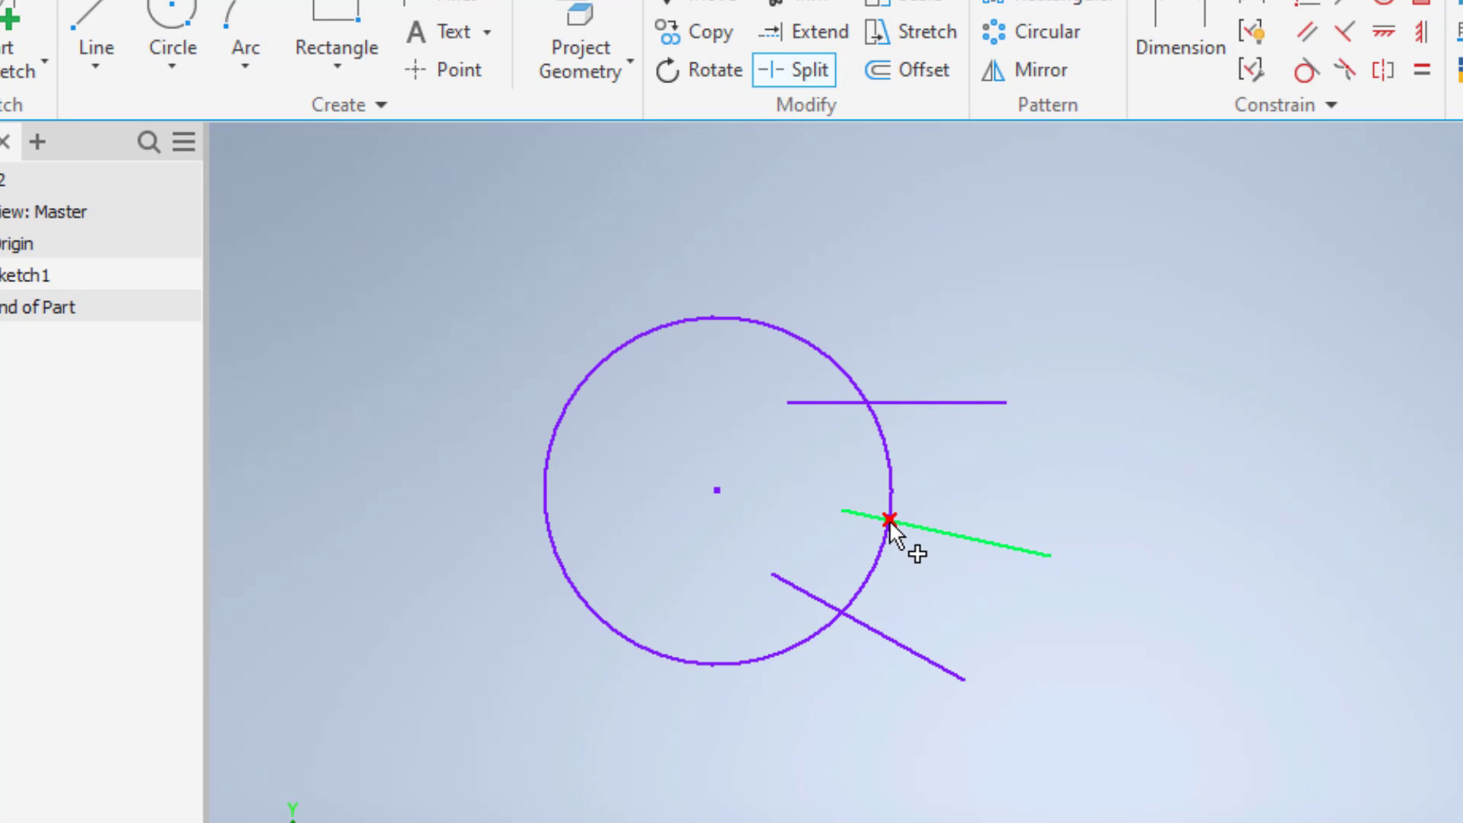
{"action": "left_click", "coordinate": [683, 655]}
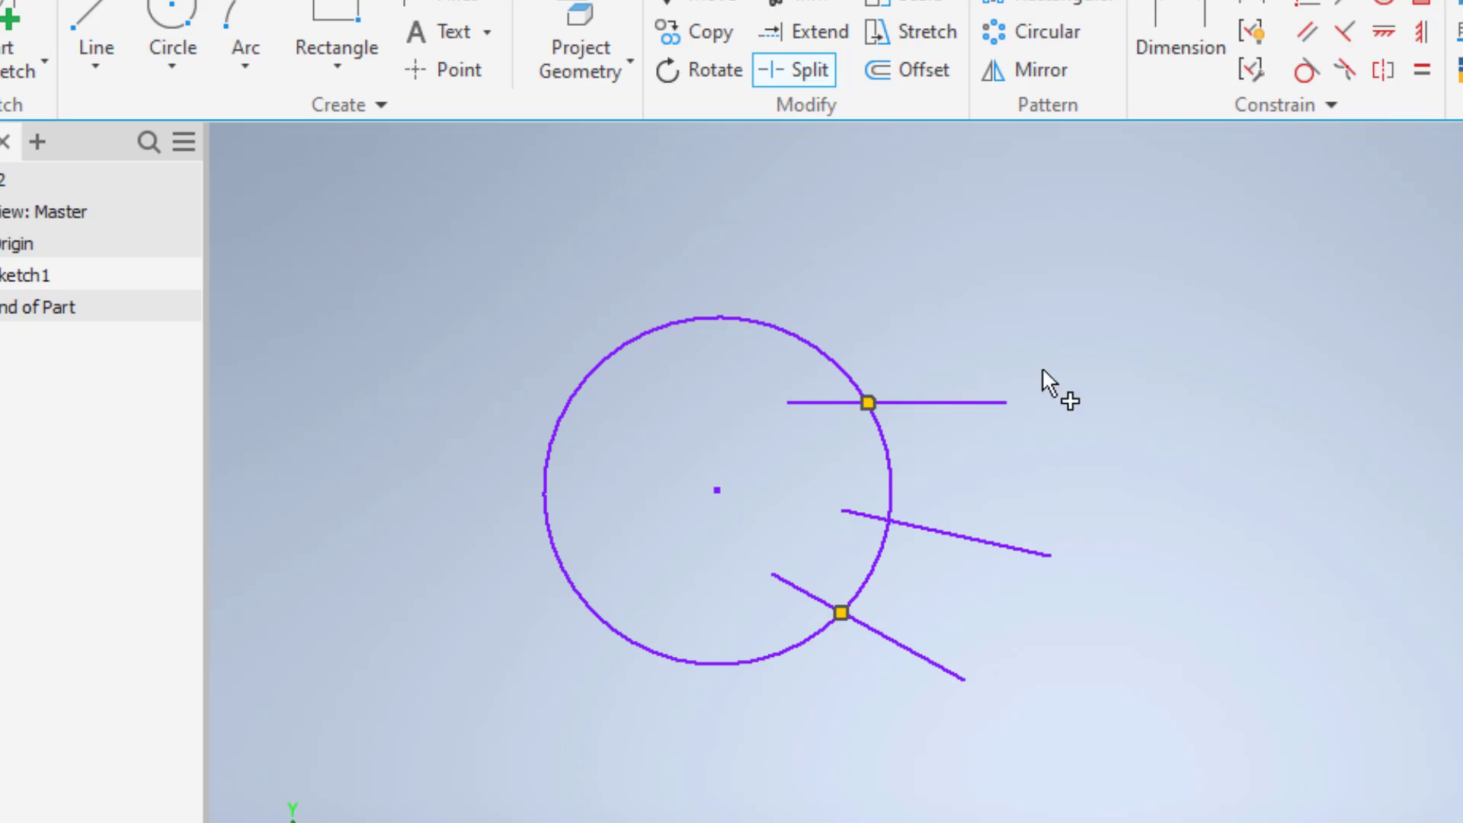
{"action": "left_click", "coordinate": [876, 561]}
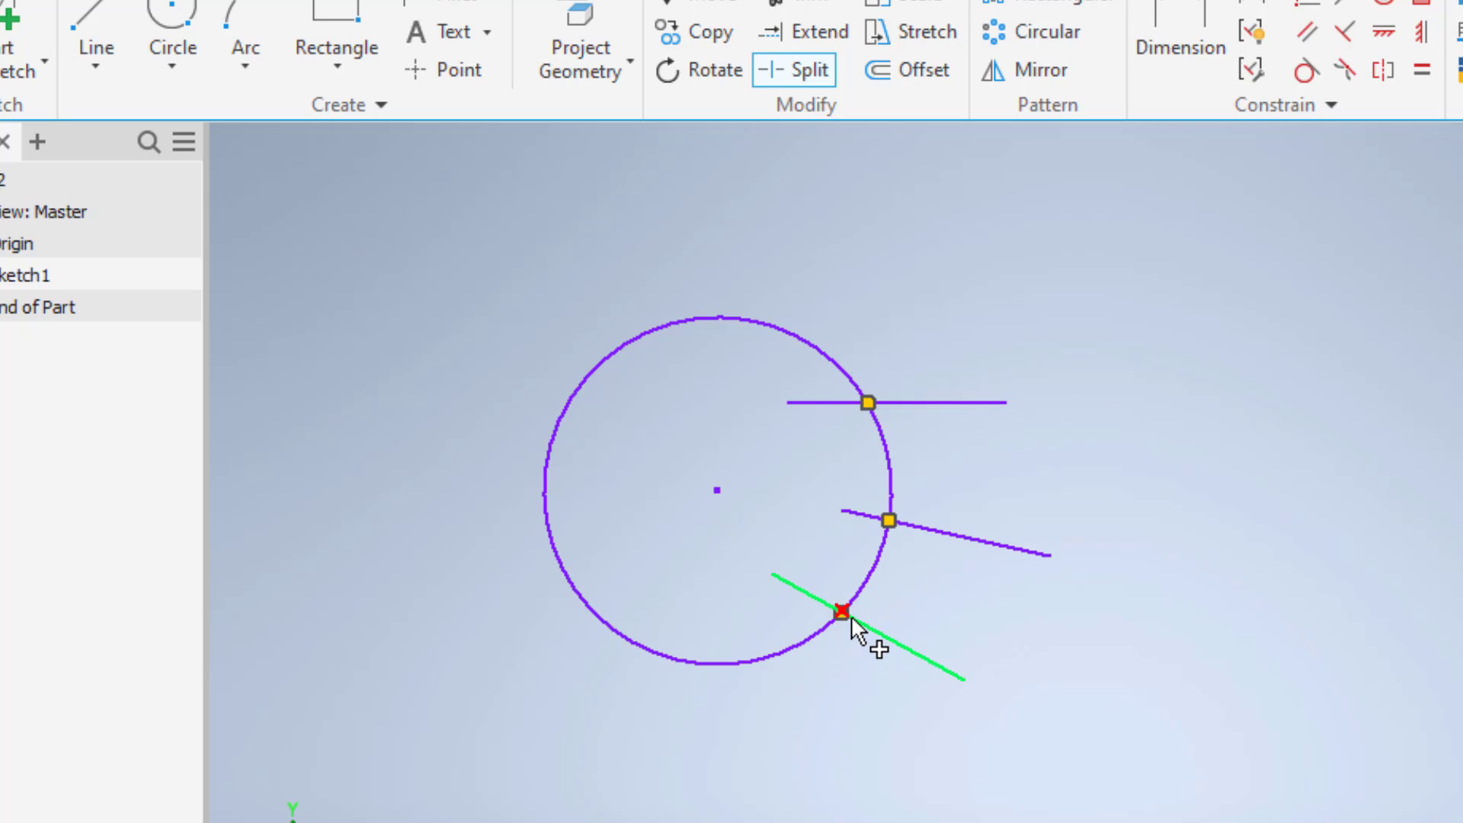
{"action": "left_click", "coordinate": [890, 518]}
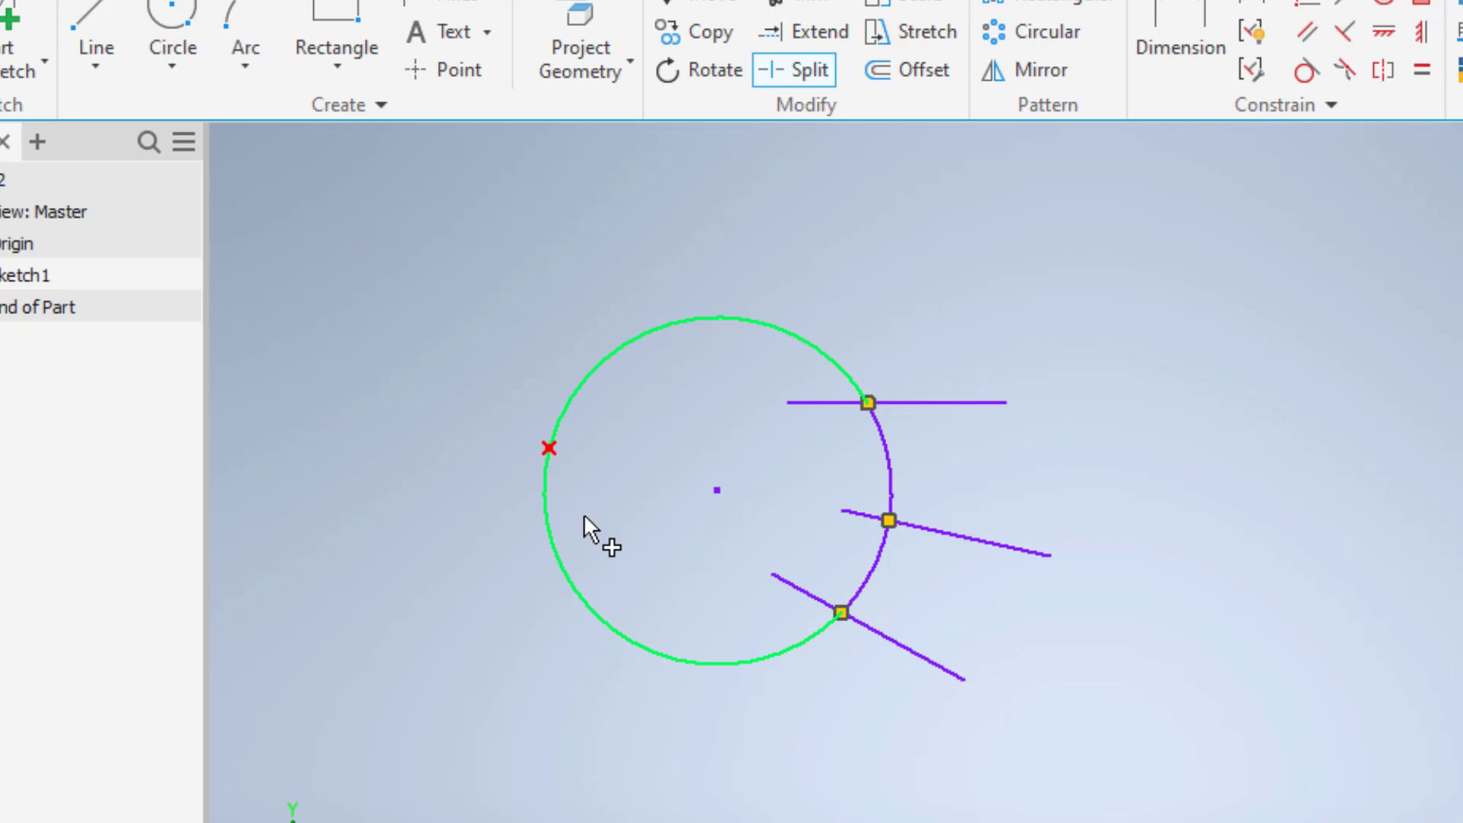
Step: Split the large left arc at the two adjacent points where the lower and middle slanted lines project onto it
{"action": "left_click", "coordinate": [810, 602]}
{"action": "left_click", "coordinate": [581, 598]}
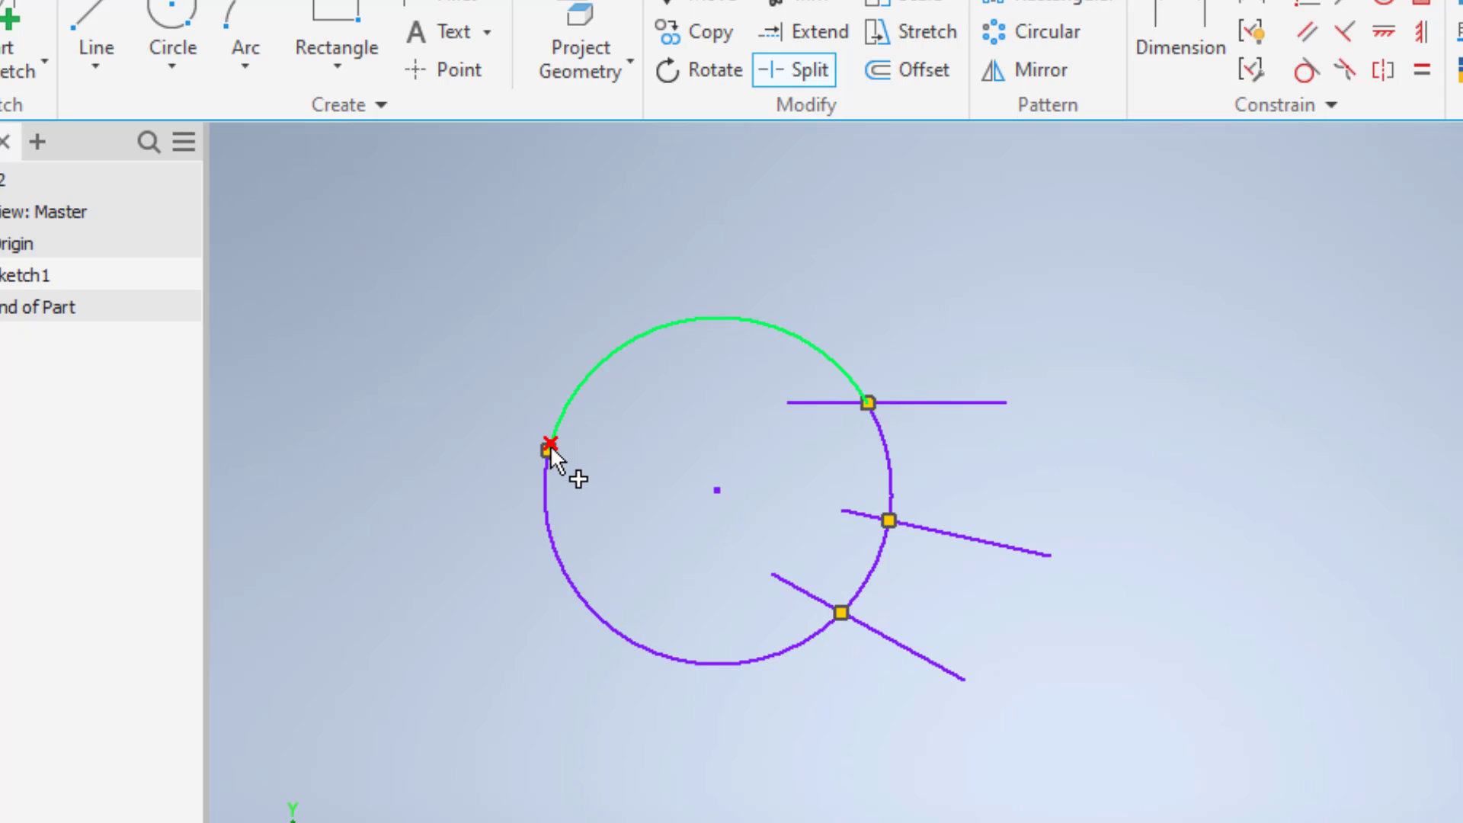
{"action": "left_click", "coordinate": [849, 511]}
{"action": "scroll", "coordinate": [552, 440], "scroll_direction": "up", "scroll_amount": 3}
{"action": "scroll", "coordinate": [552, 440], "scroll_direction": "up", "scroll_amount": 3}
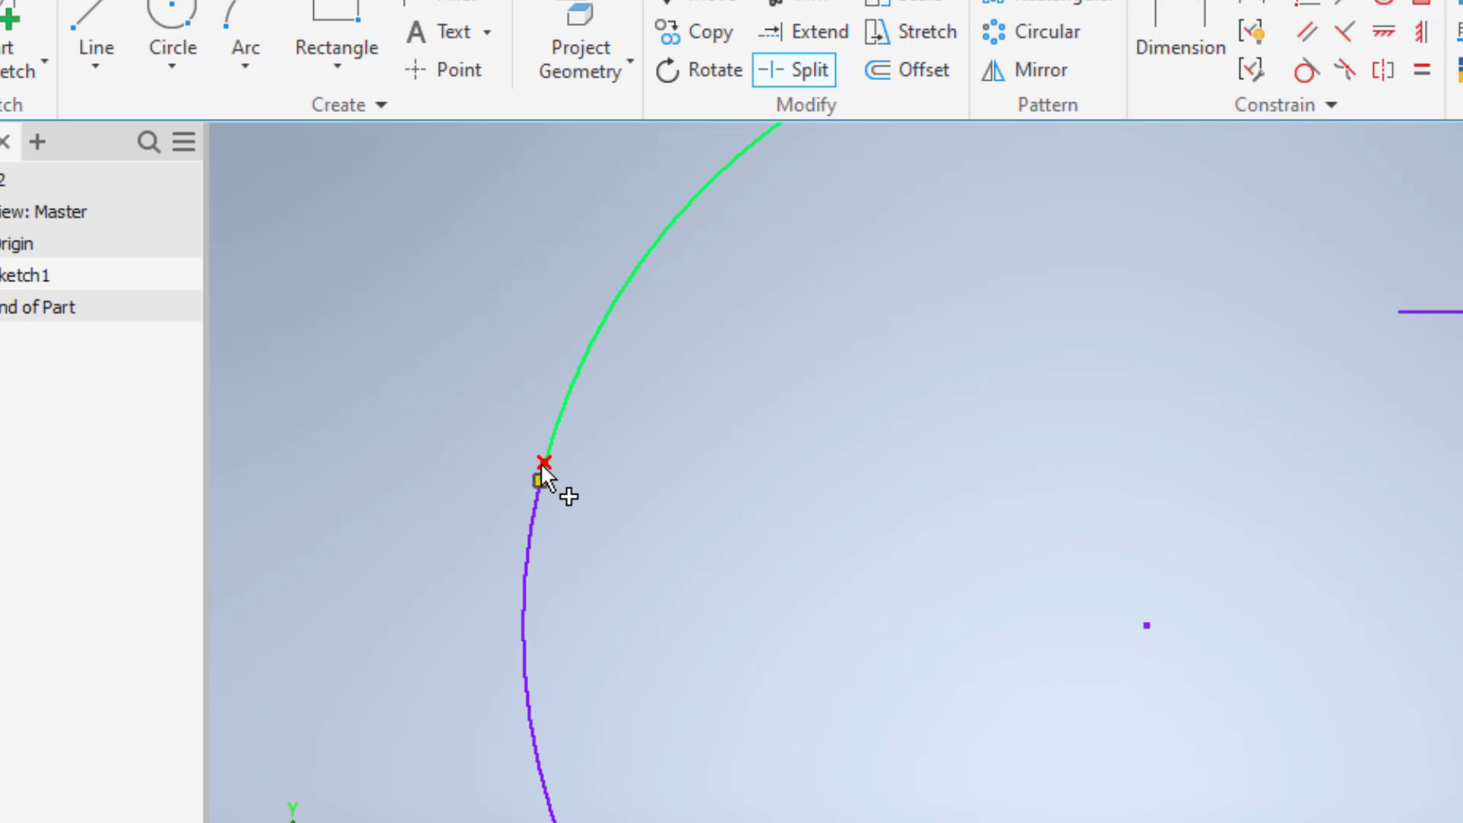
{"action": "left_click", "coordinate": [539, 471]}
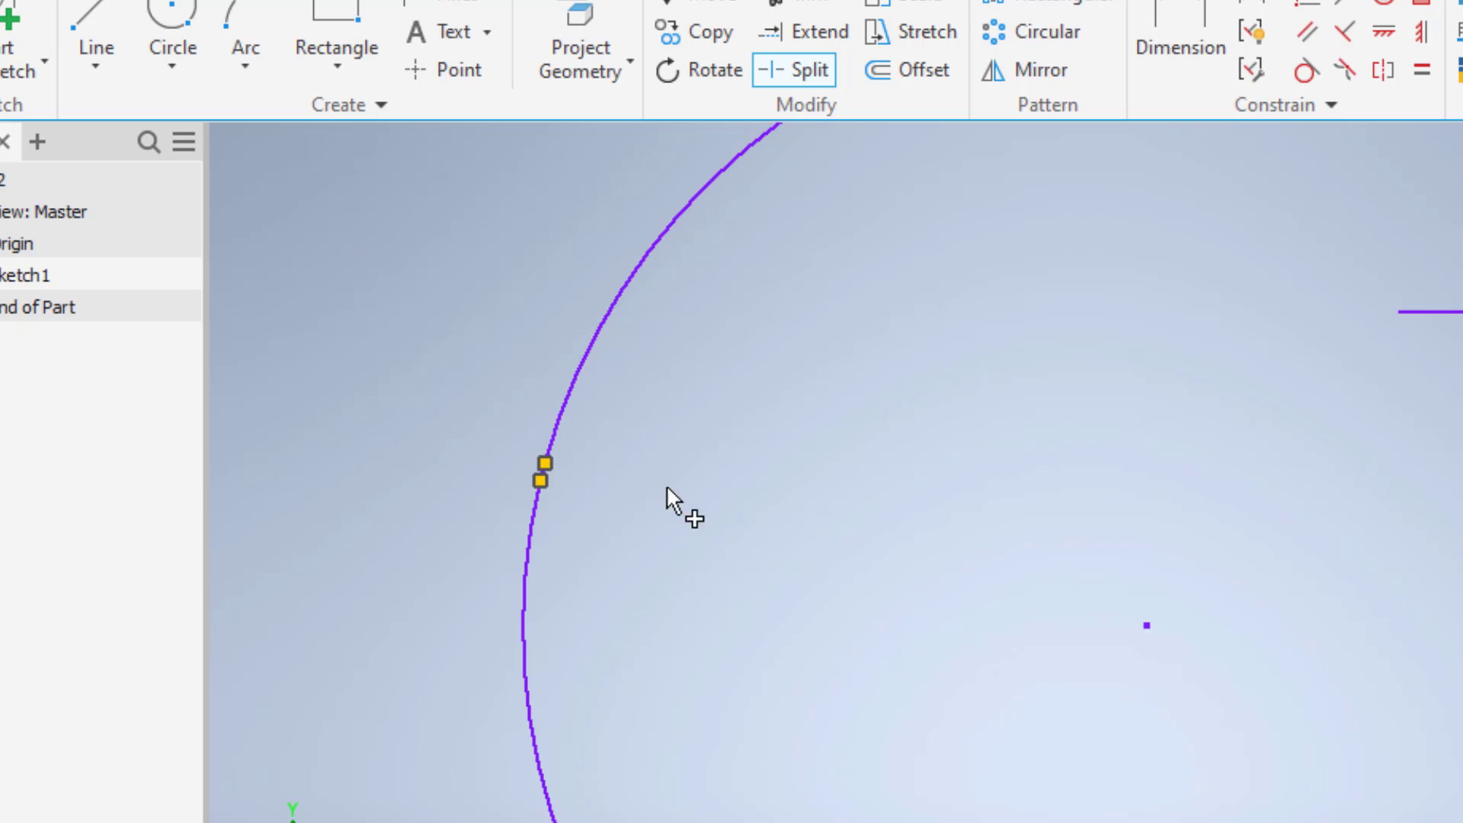
Step: Split the remaining upper arc on its left side where the horizontal line projects onto it
{"action": "scroll", "coordinate": [1410, 568], "scroll_direction": "down", "scroll_amount": 3}
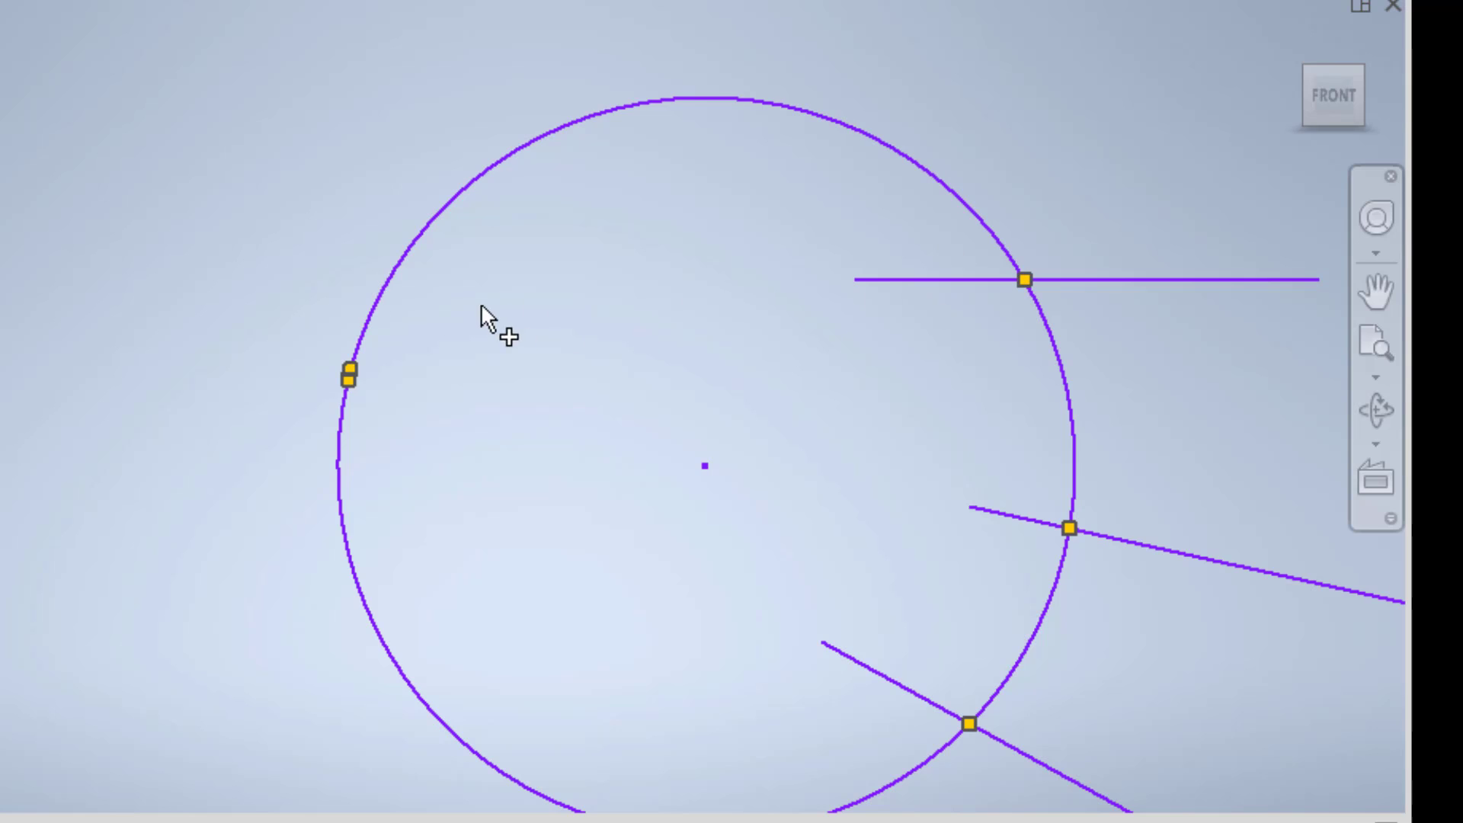
{"action": "left_click", "coordinate": [363, 323]}
{"action": "scroll", "coordinate": [723, 552], "scroll_direction": "down", "scroll_amount": 2}
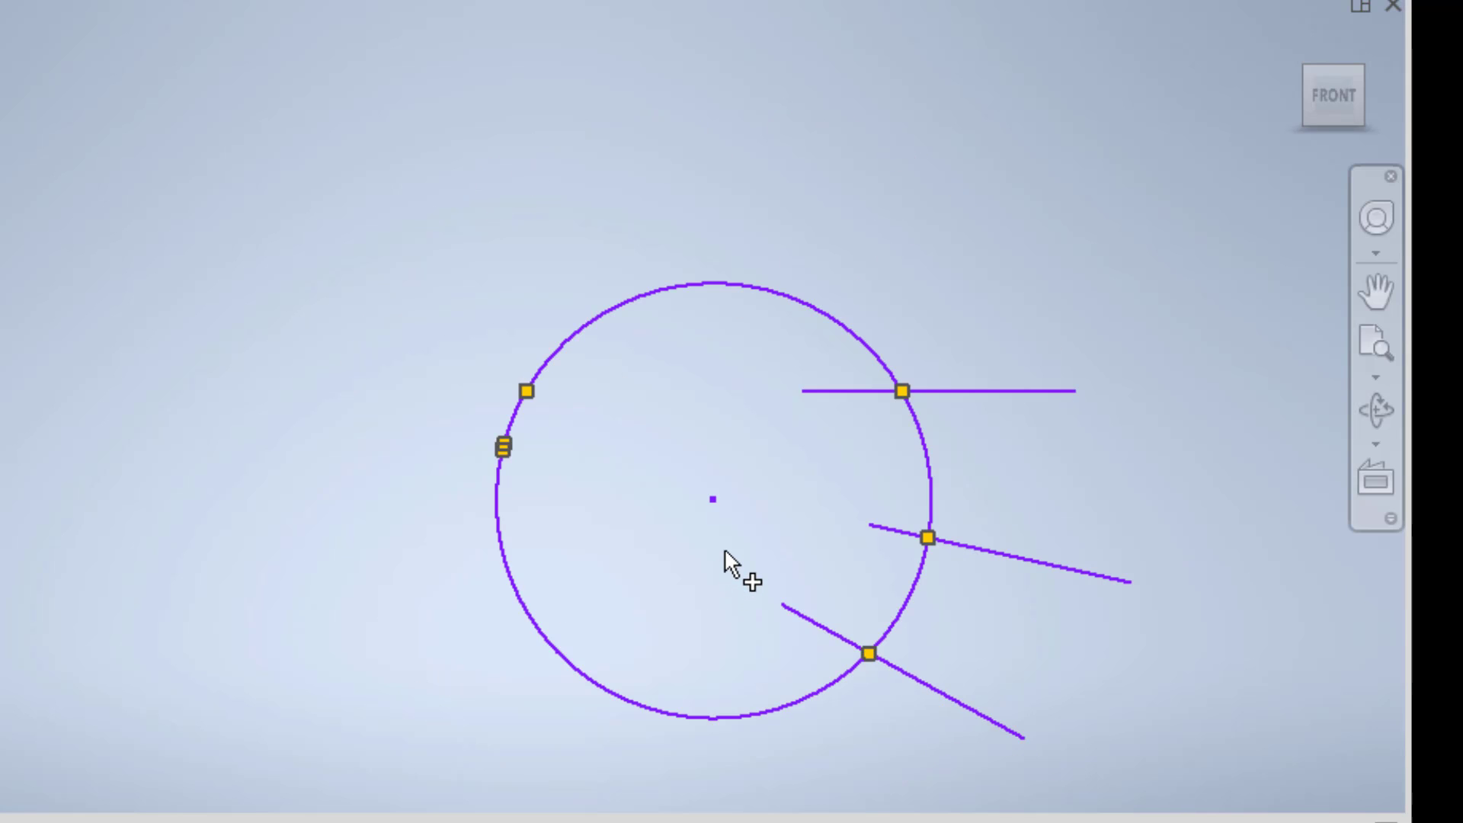
{"action": "middle_click_drag", "start_coordinate": [723, 552], "coordinate": [328, 442]}
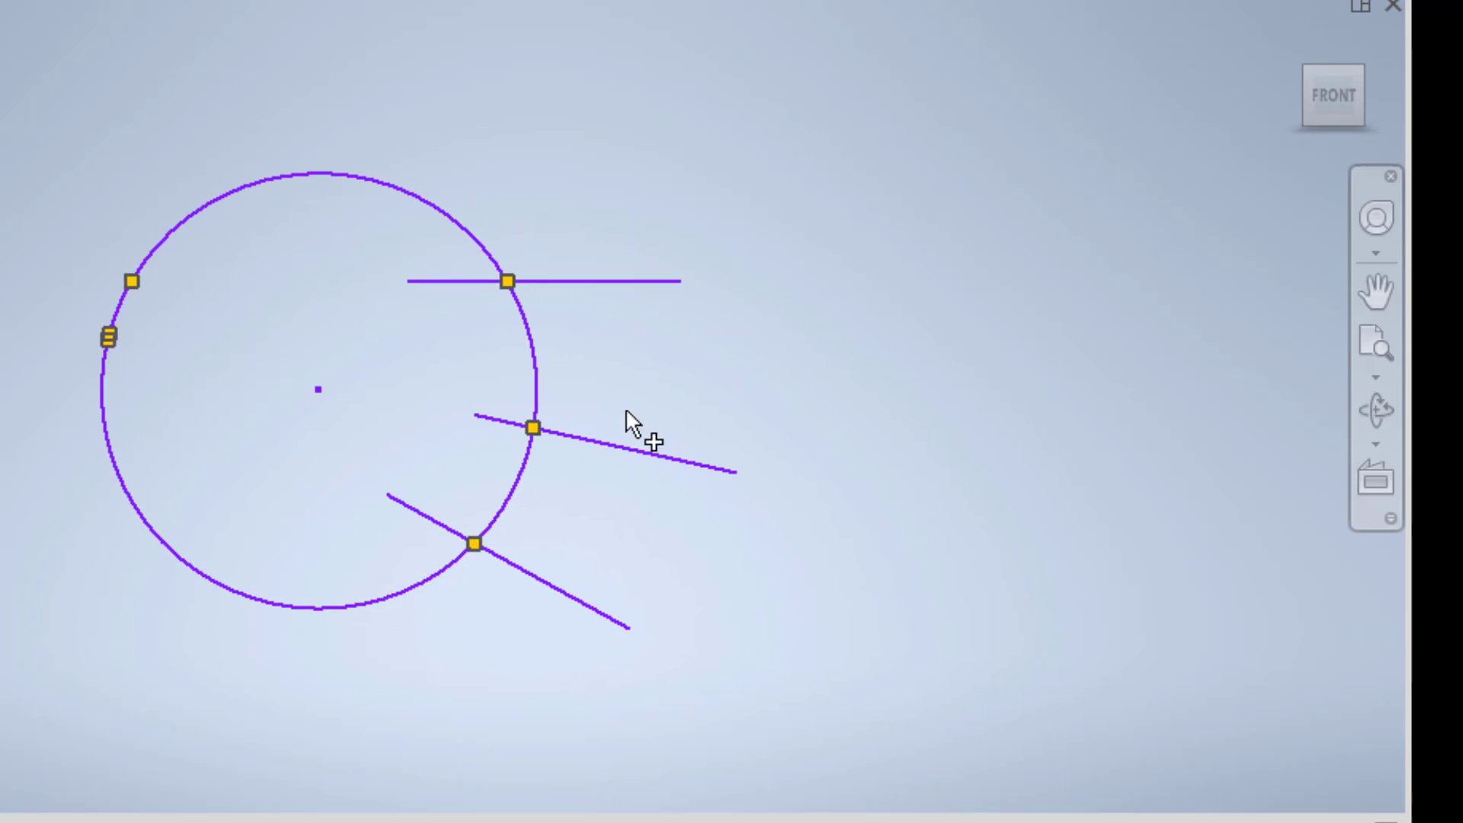